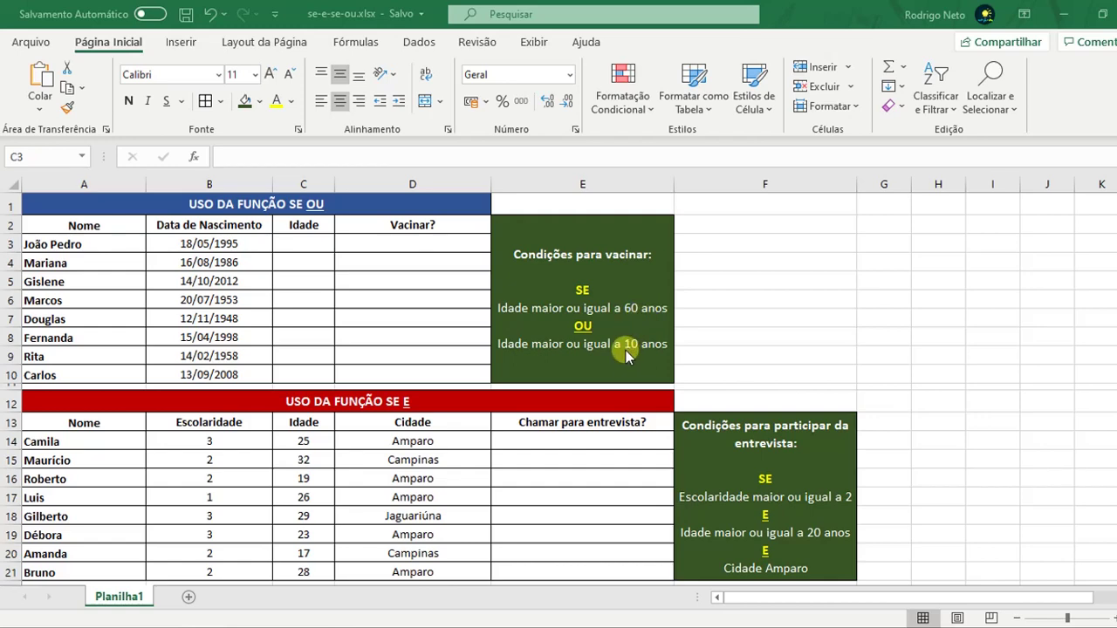
Examine the empty Idade cells and the birth dates beside them in the SE OU table.
left_click(289, 242)
left_click(300, 267)
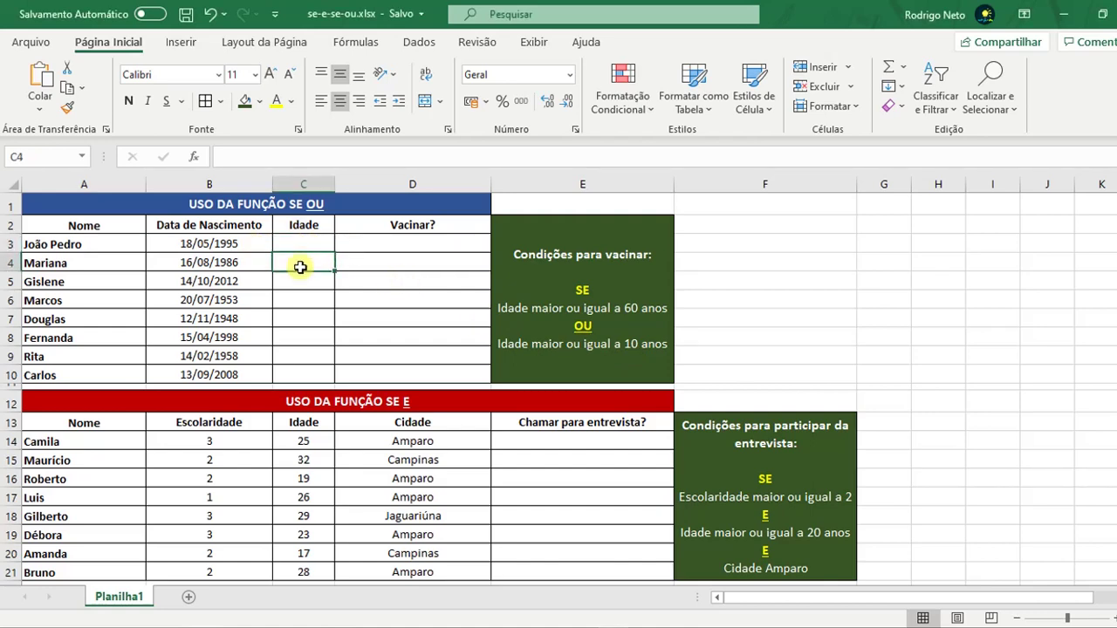
left_click(296, 279)
left_click(304, 242)
left_click(217, 245)
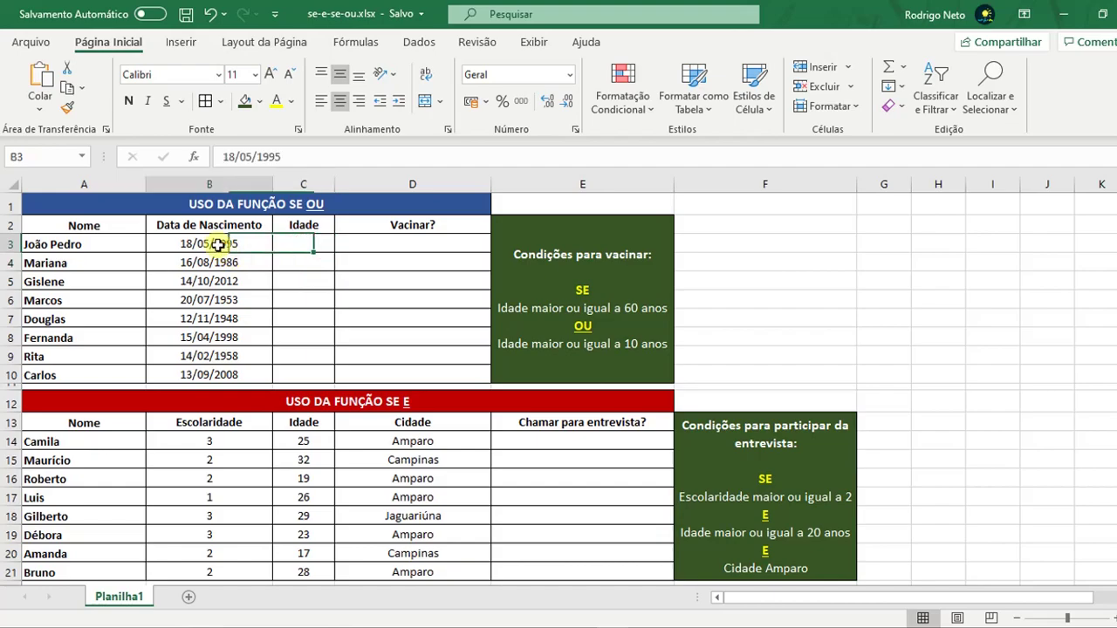
left_click(249, 259)
left_click(242, 280)
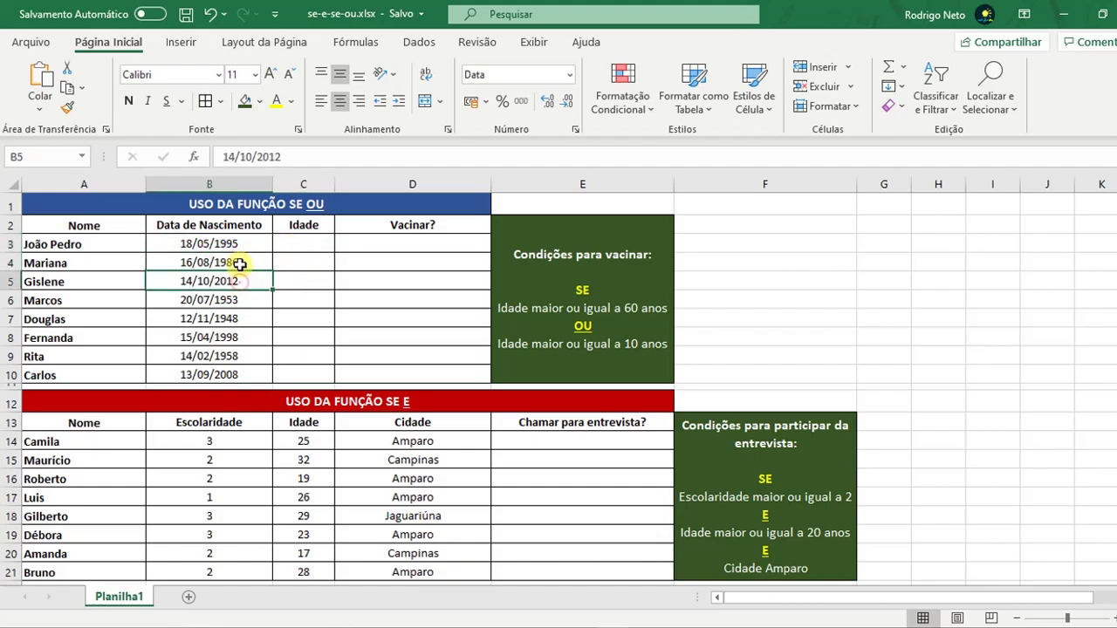
left_click(239, 262)
left_click(236, 243)
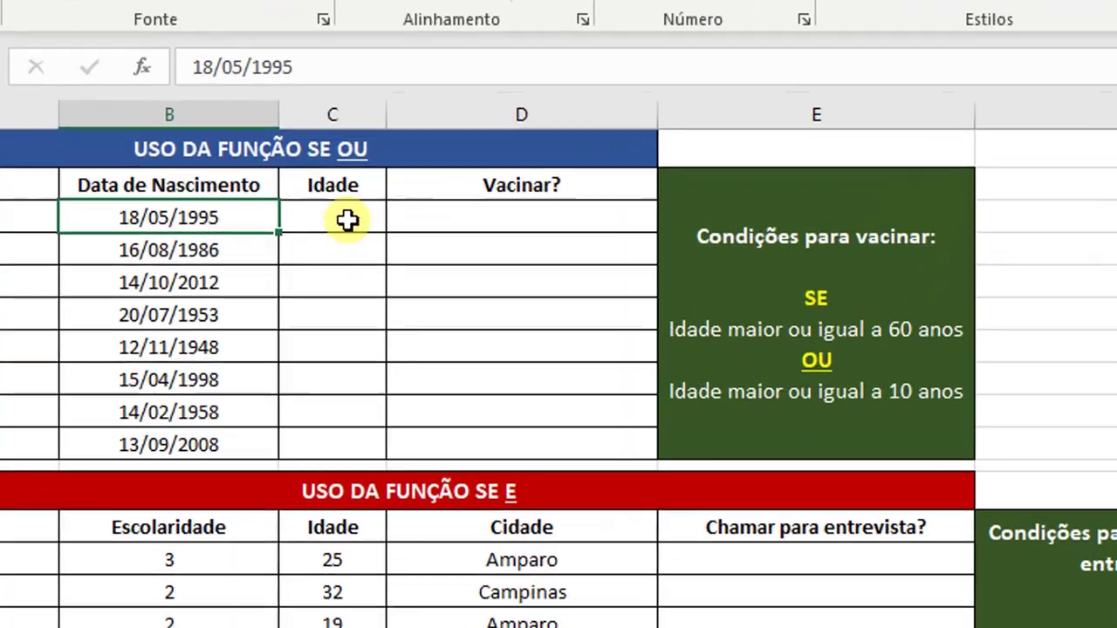
Enter the age formula =INT((AGORA()-B2)/365,25) in cell C3 of the Idade column.
left_click(348, 220)
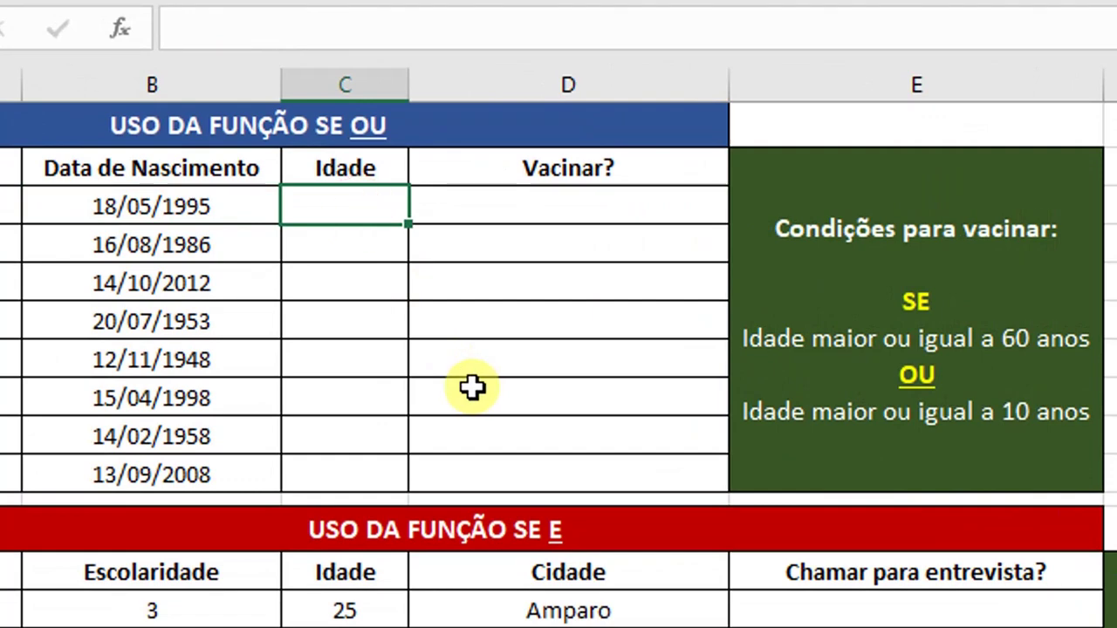
type("=int")
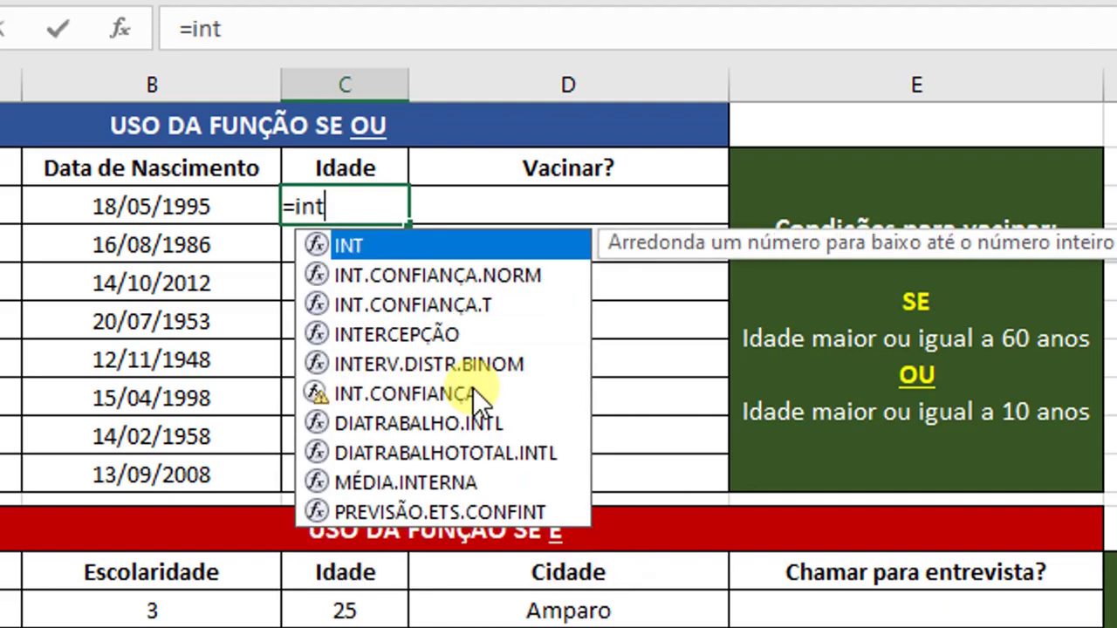
type("(")
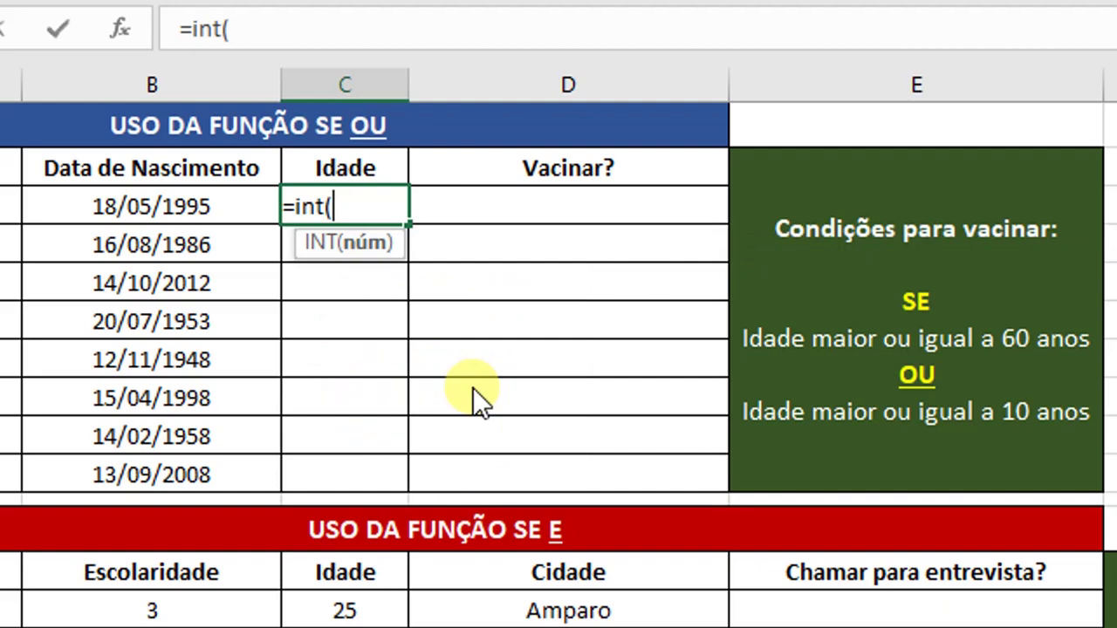
type("(AGOR")
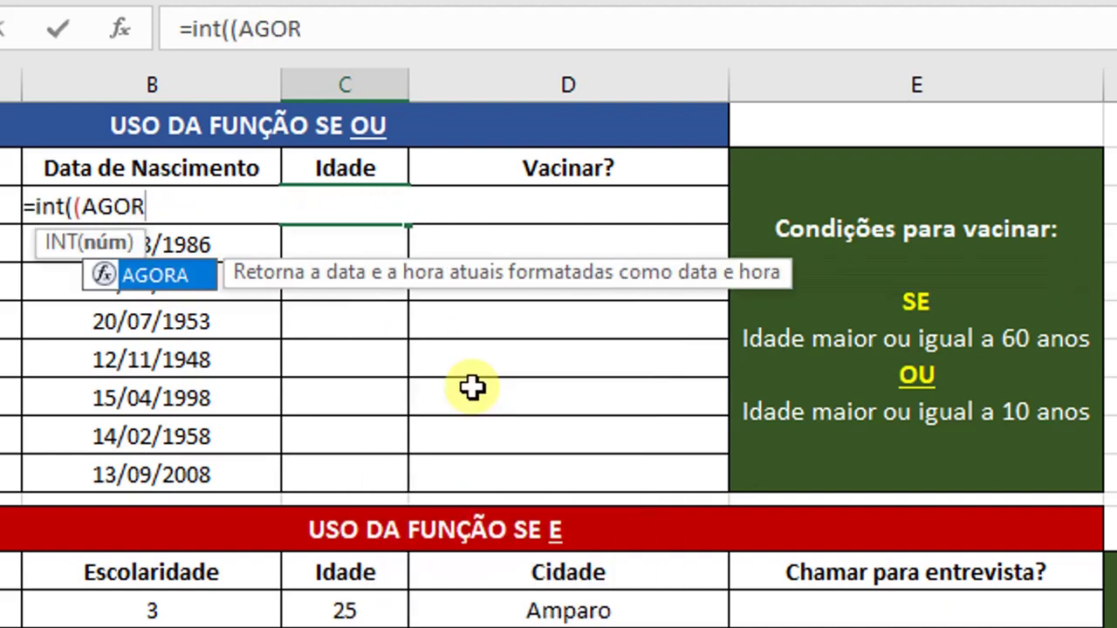
type("A(")
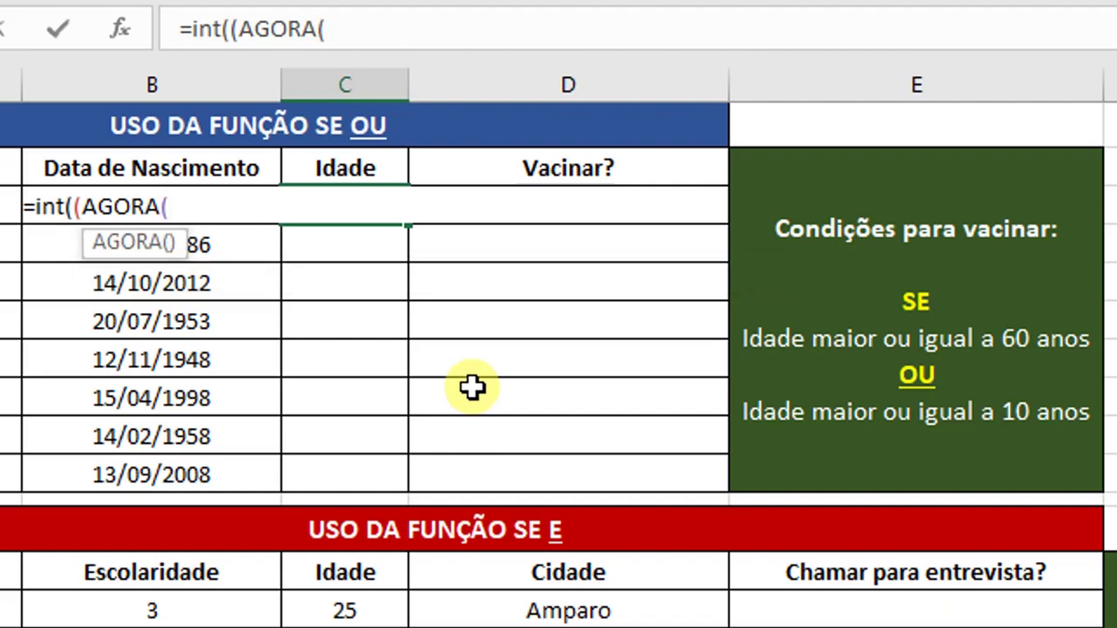
type(")")
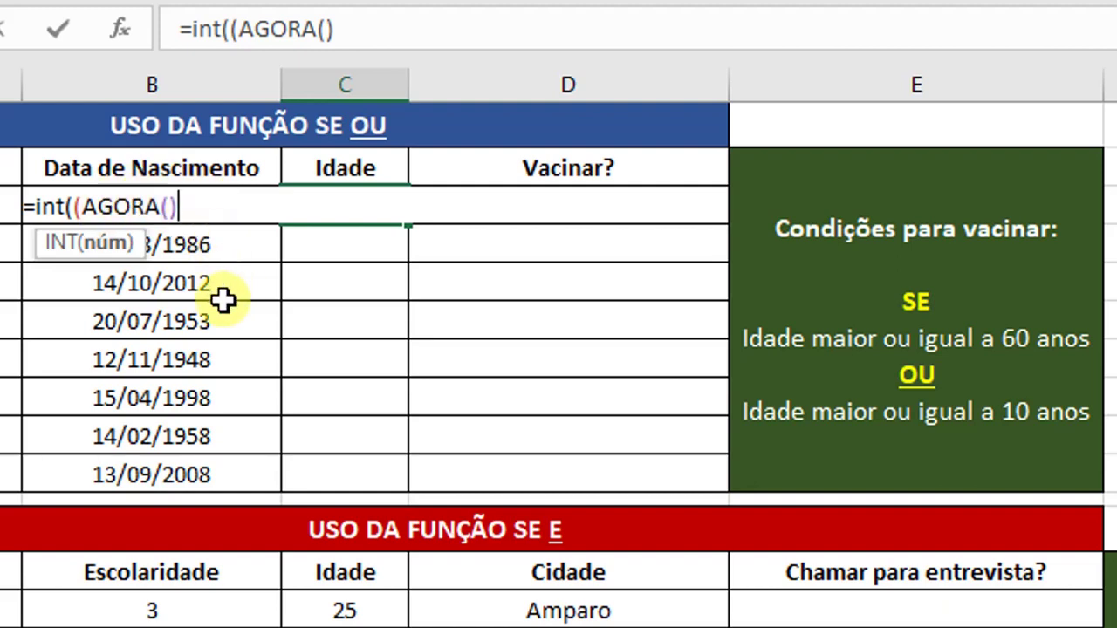
type("-")
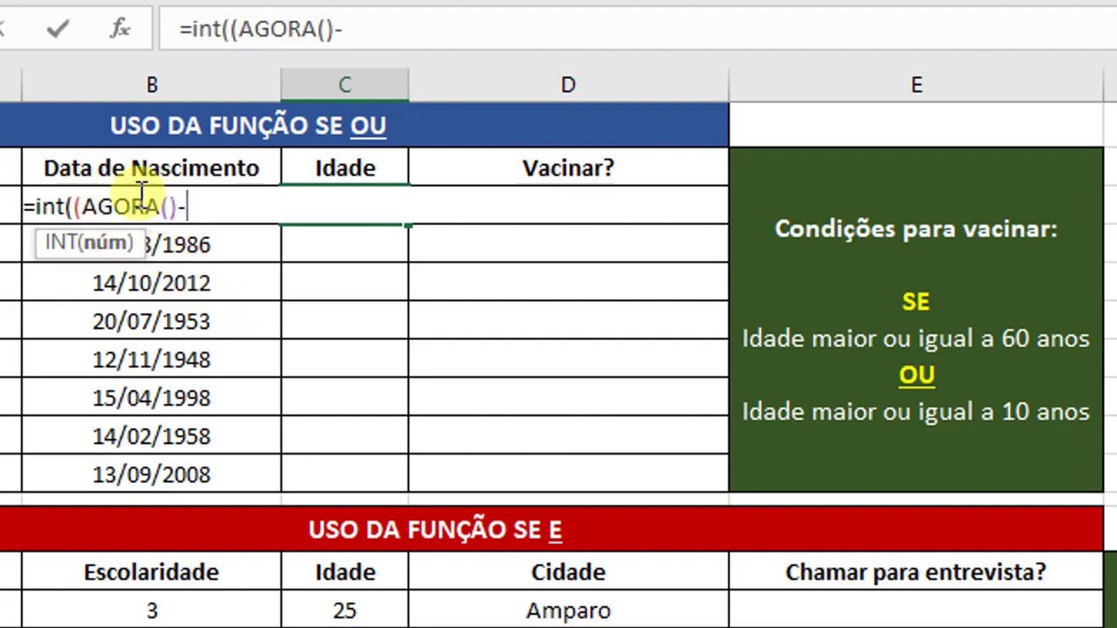
type("B2")
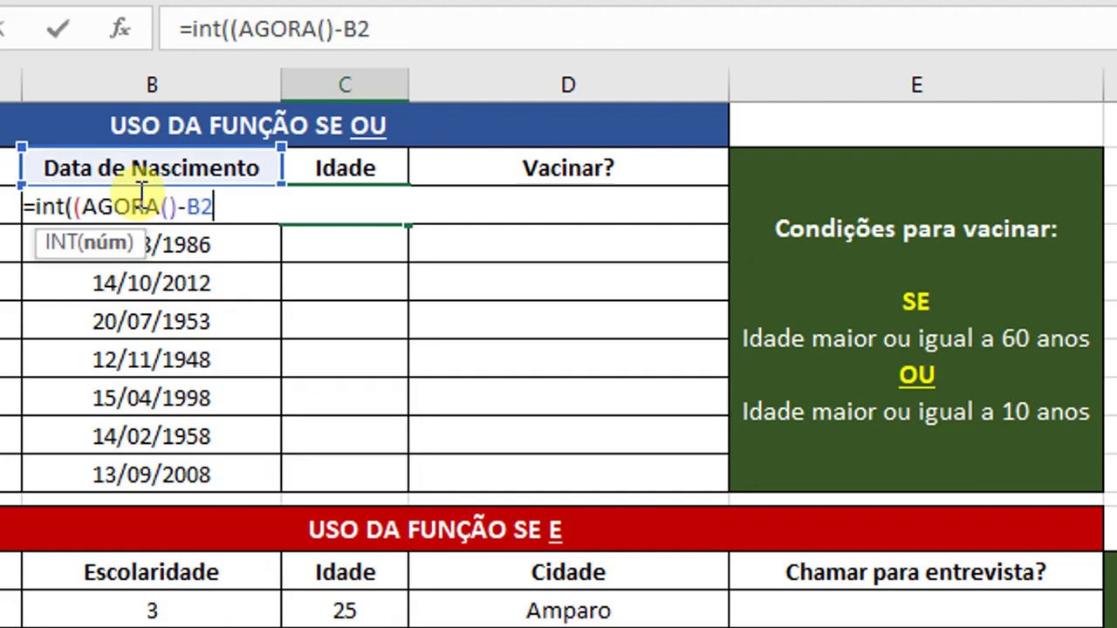
type(")")
type("/3")
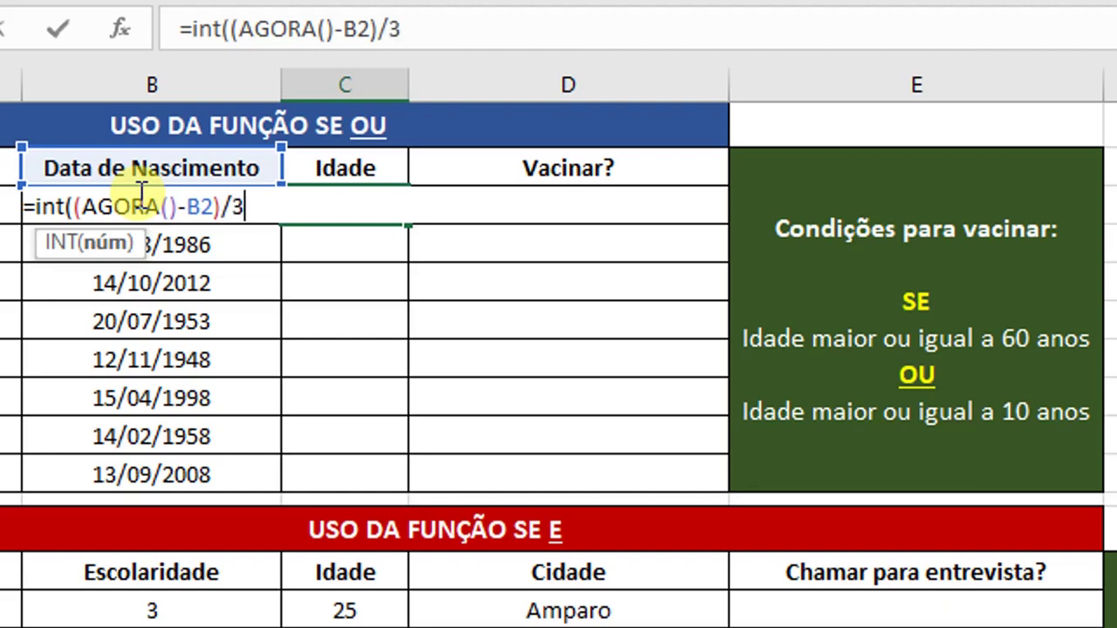
type("65,25")
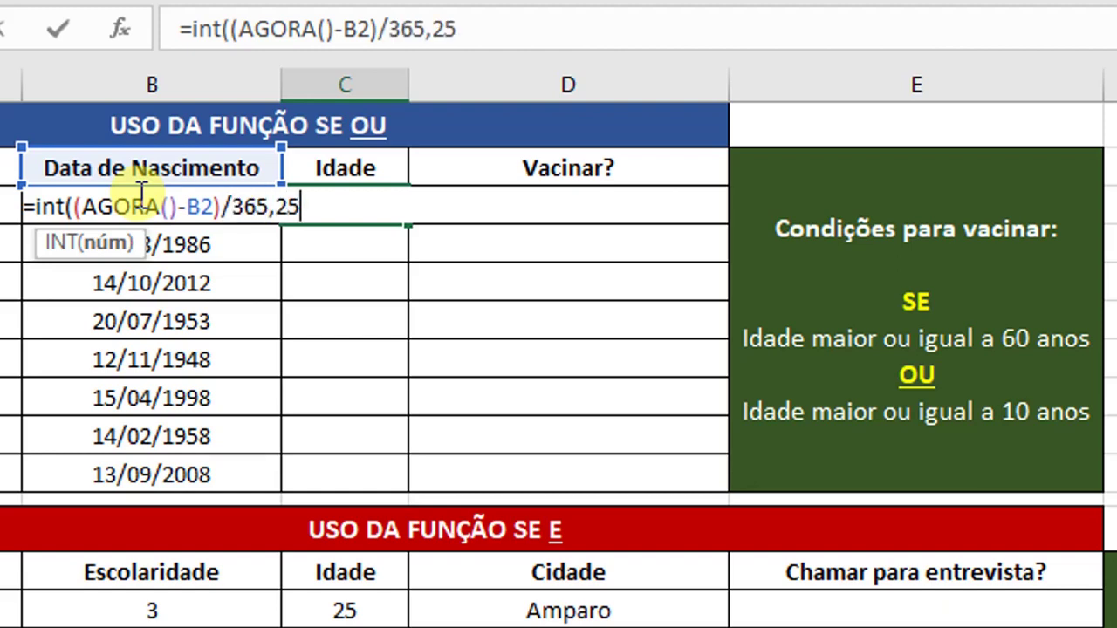
type(")")
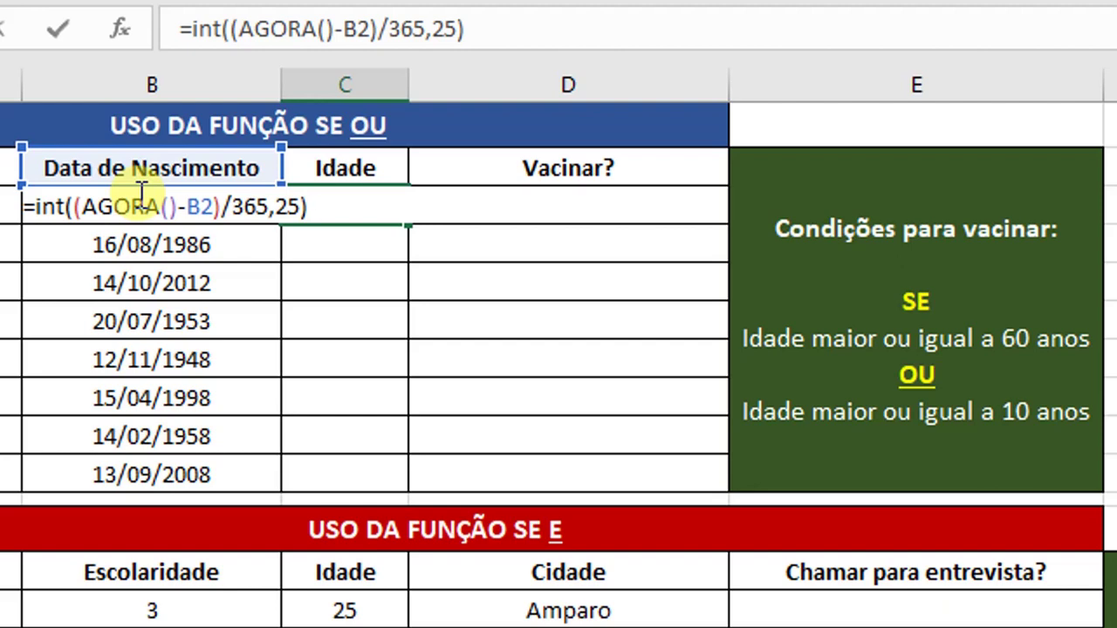
key("ctrl+Return")
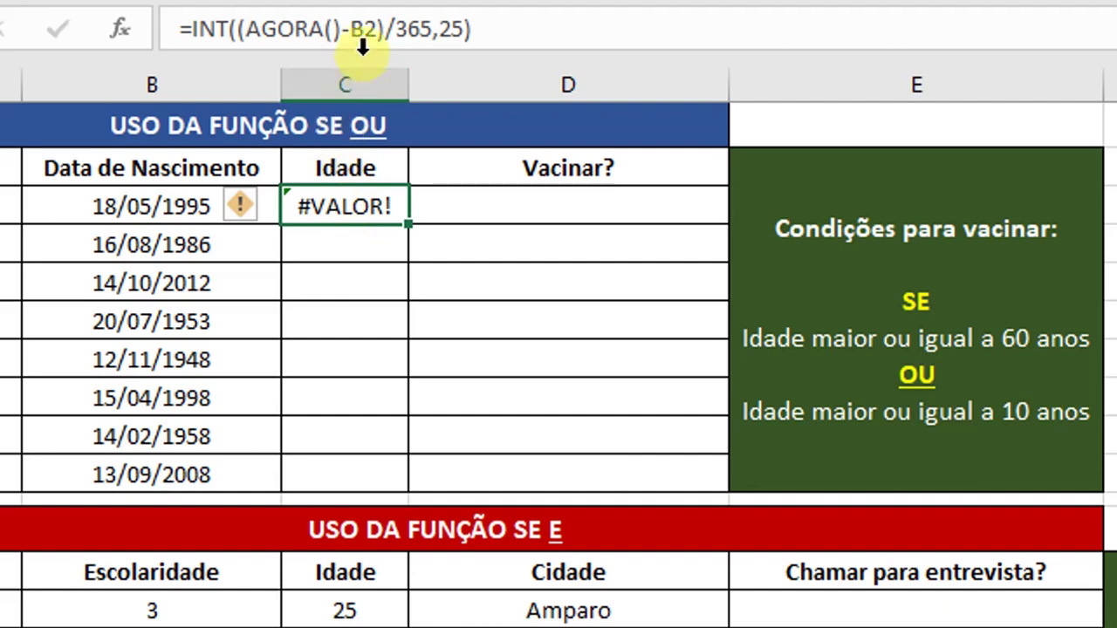
Correct the birth date reference in the C3 age formula to B3.
left_click(358, 26)
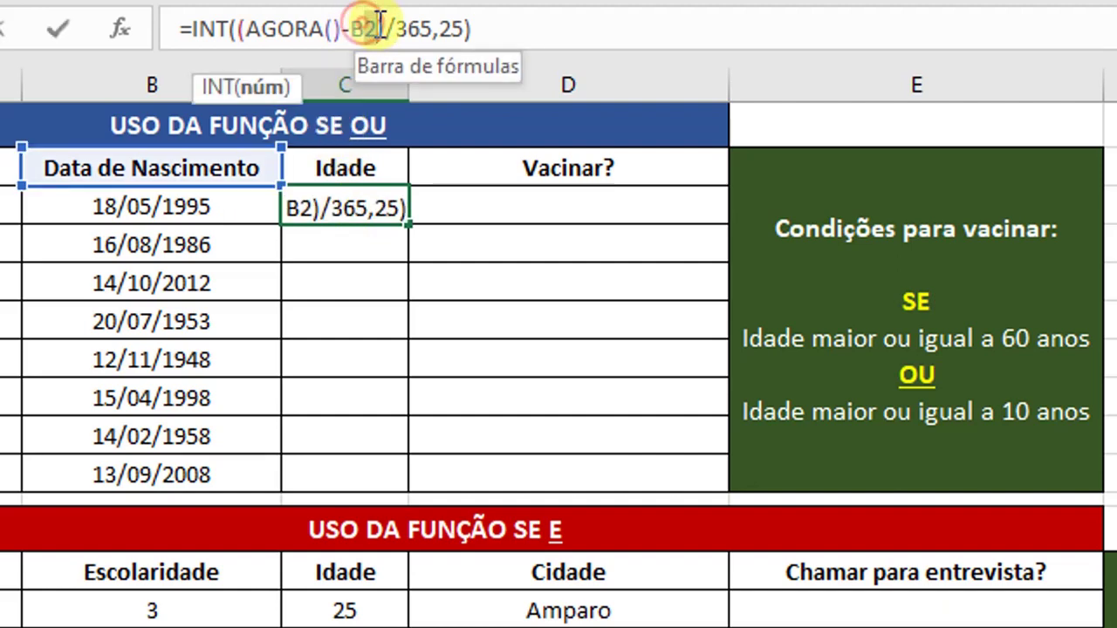
key("BackSpace")
type("3")
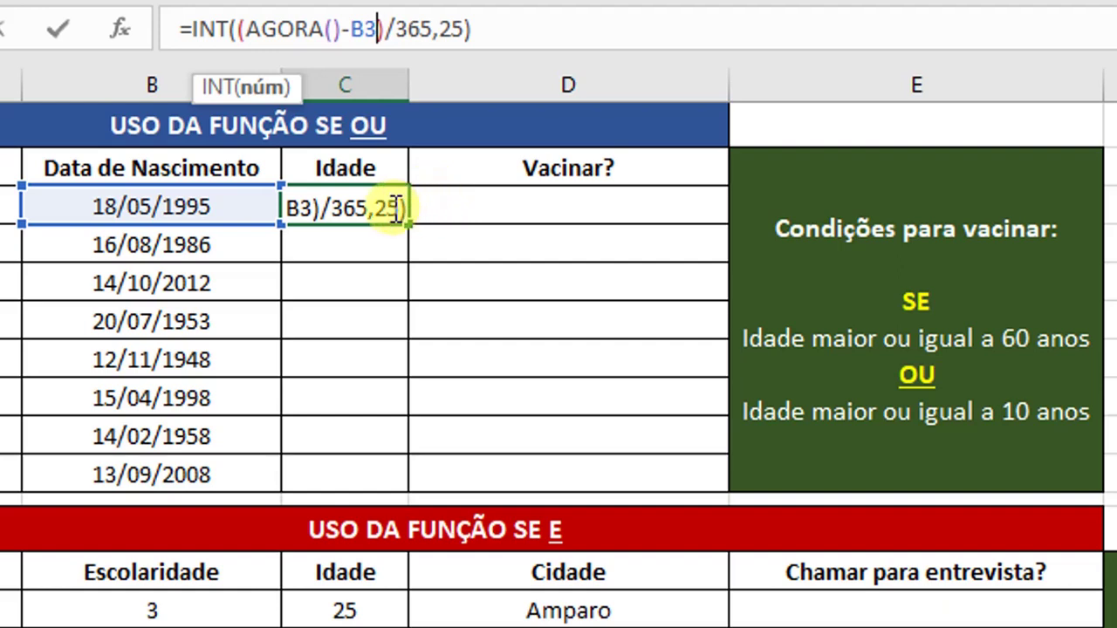
key("Return")
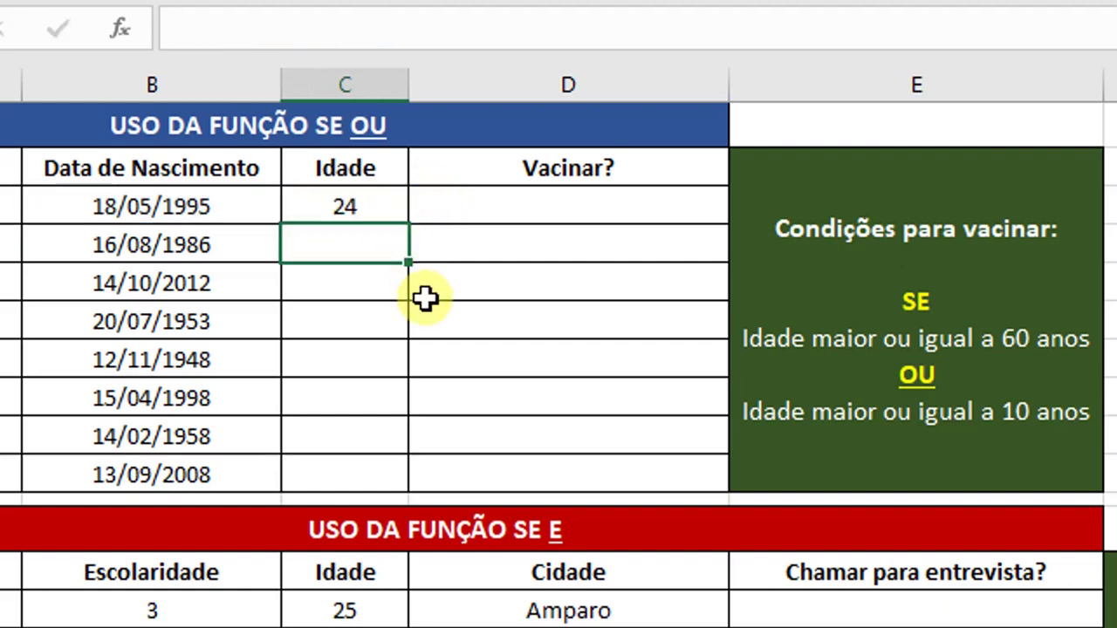
left_click(204, 200)
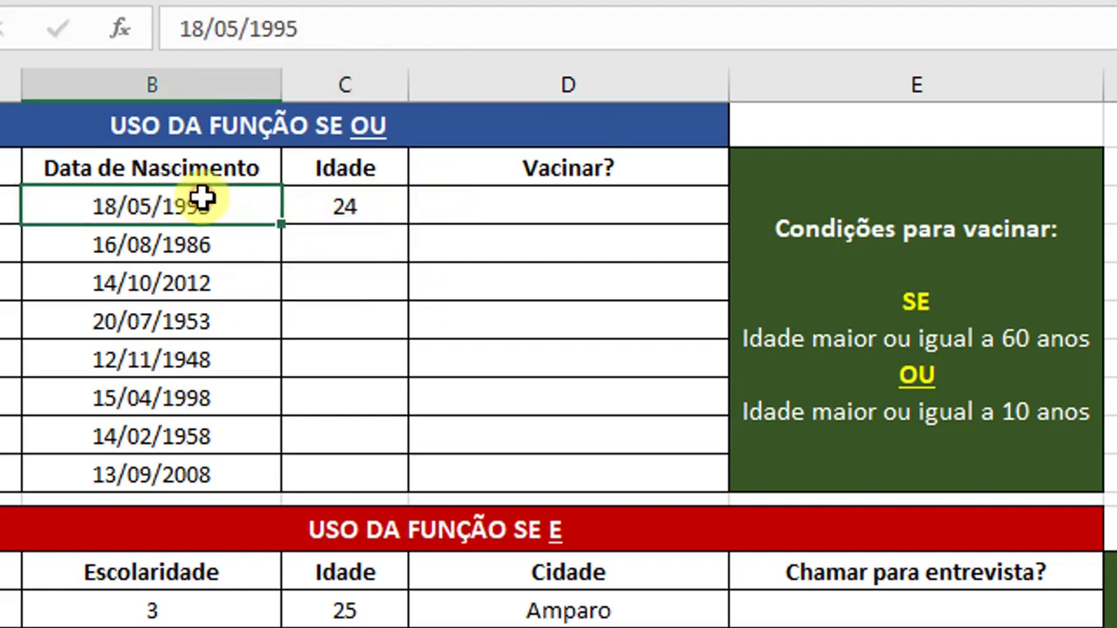
left_click(166, 245)
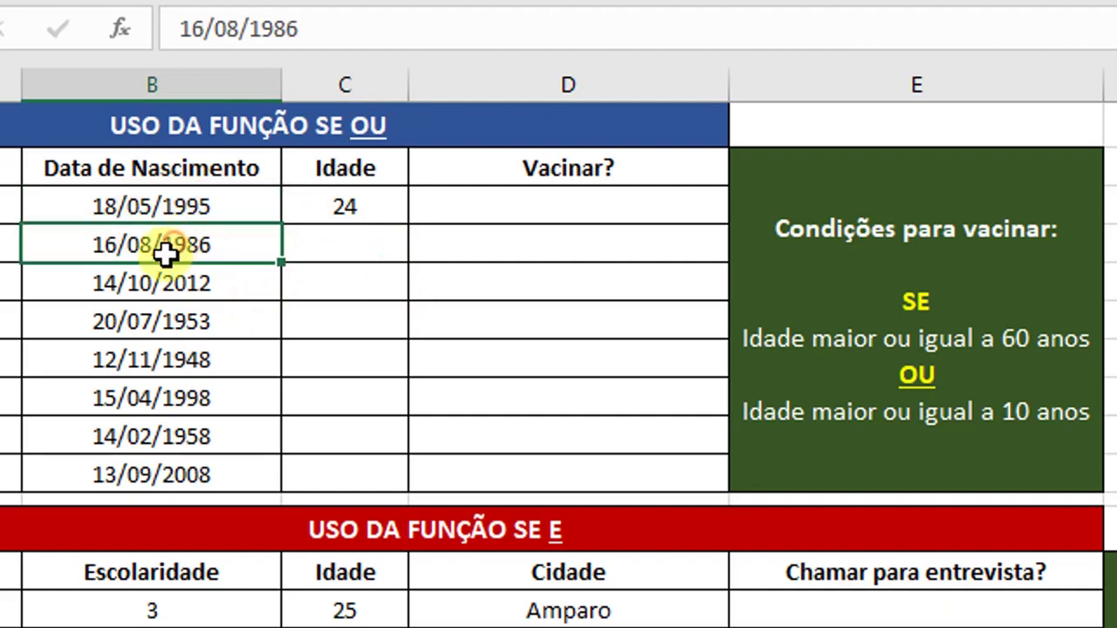
left_click(164, 281)
left_click(160, 243)
left_click(154, 207)
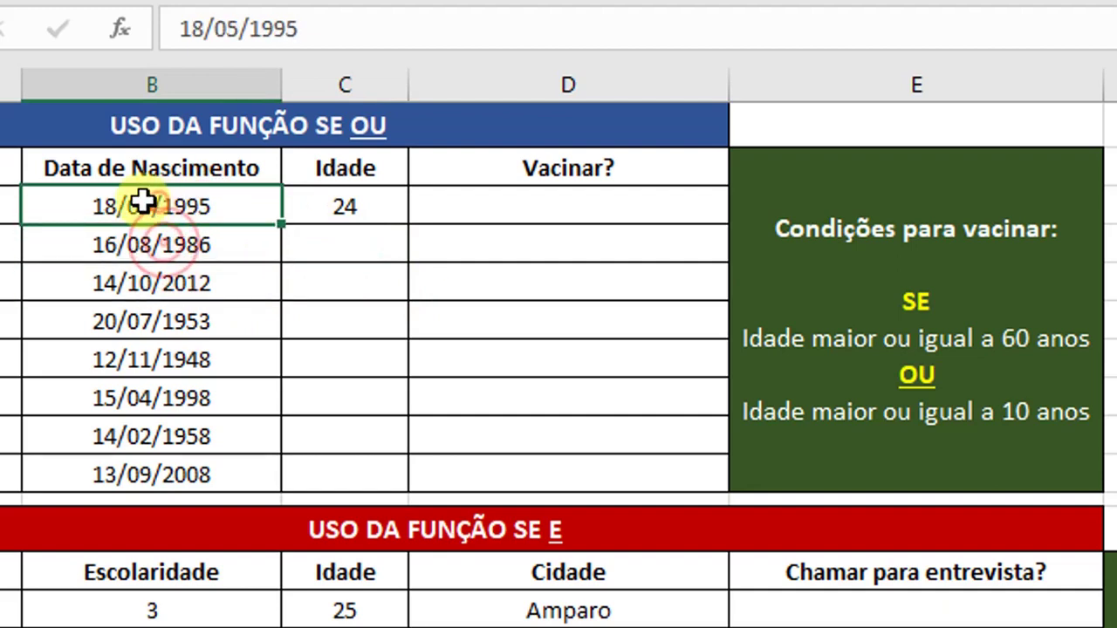
left_click(357, 205)
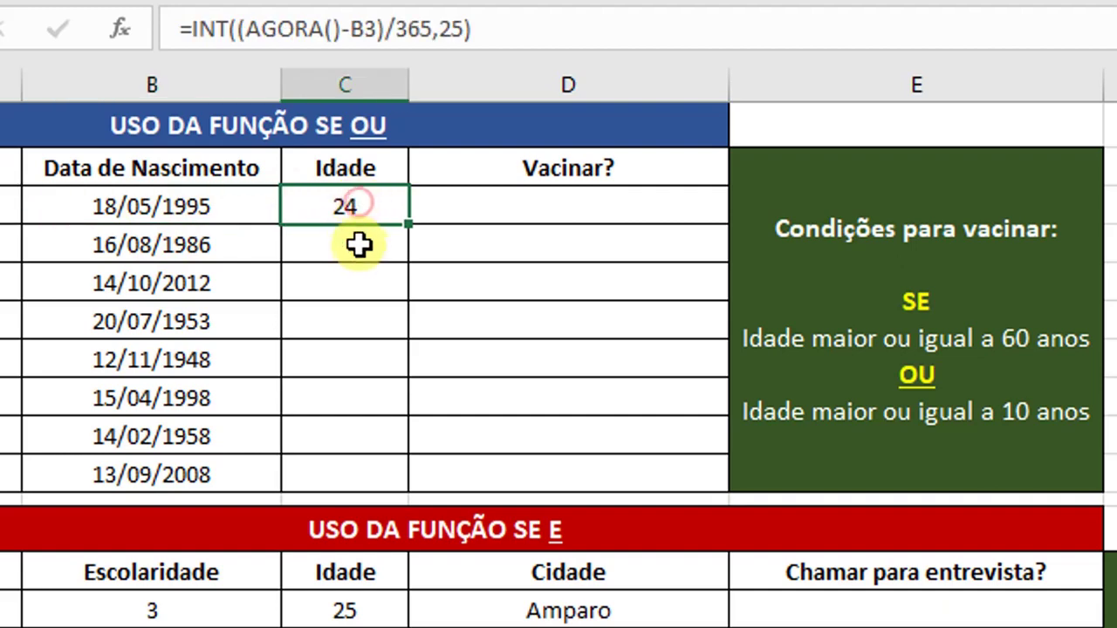
Enter the age formula =INT((AGORA()-B4)/365,25) in cell C4 of the Idade column.
left_click(360, 255)
type("=")
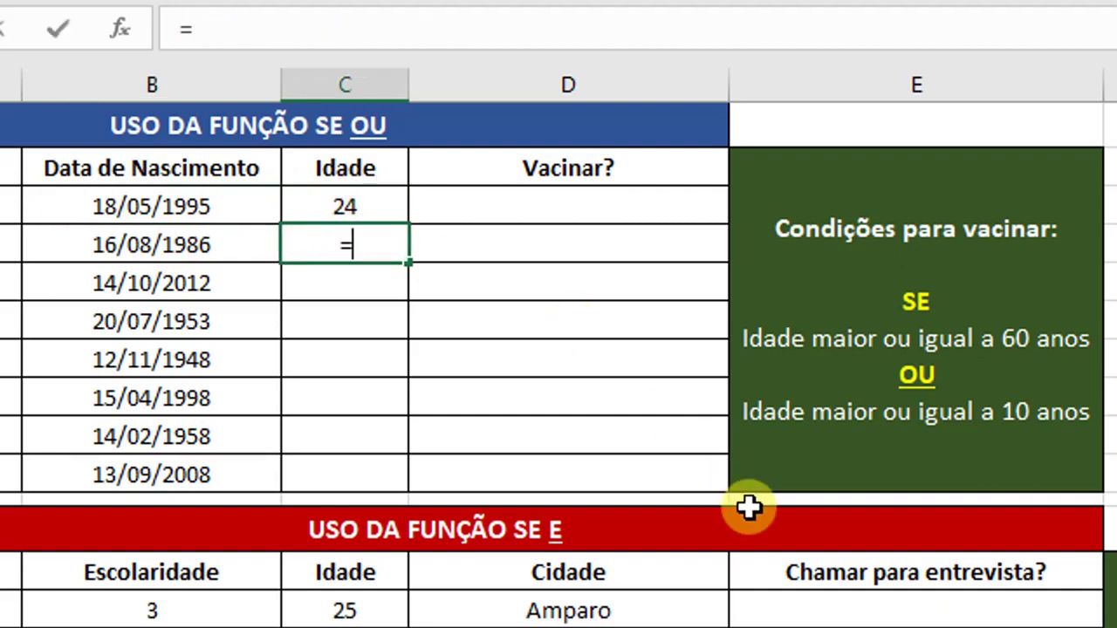
type("INT")
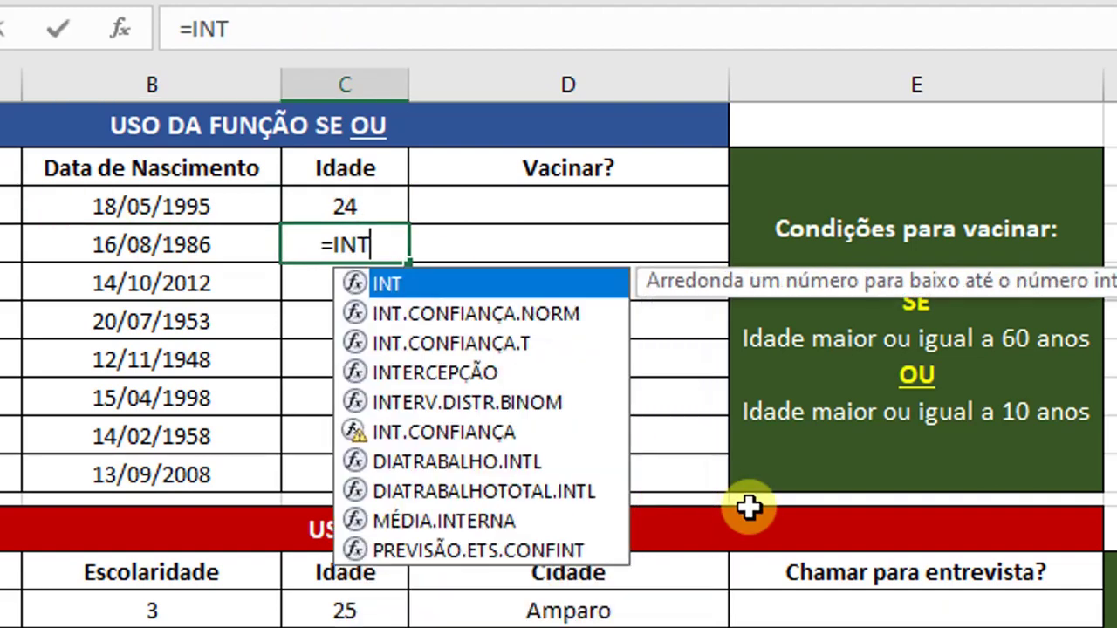
type("(")
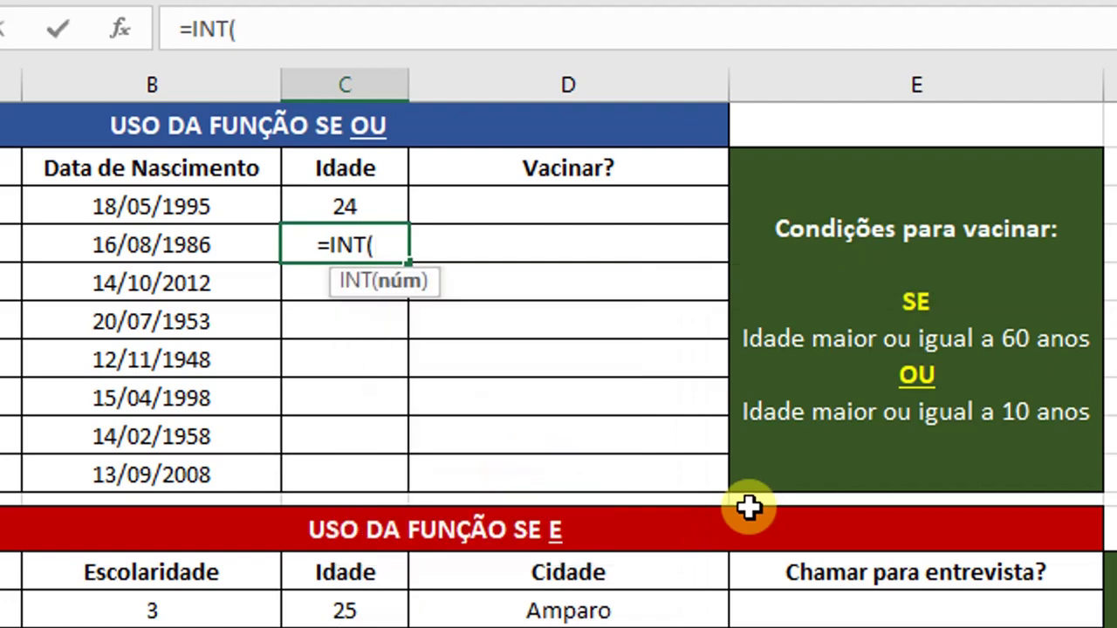
type("(AGORA")
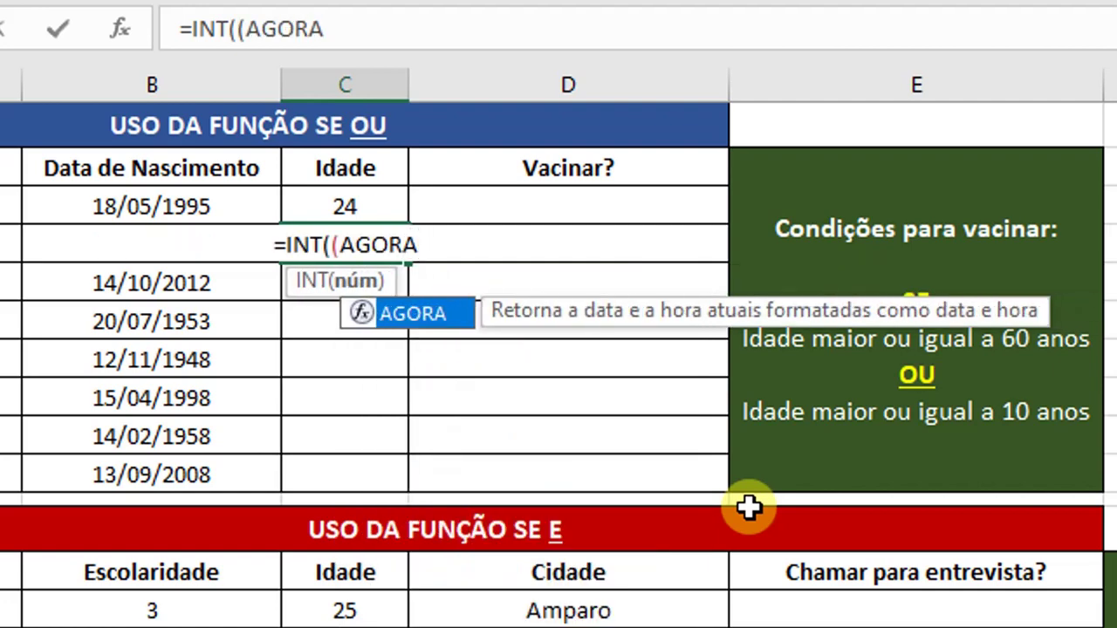
type("()")
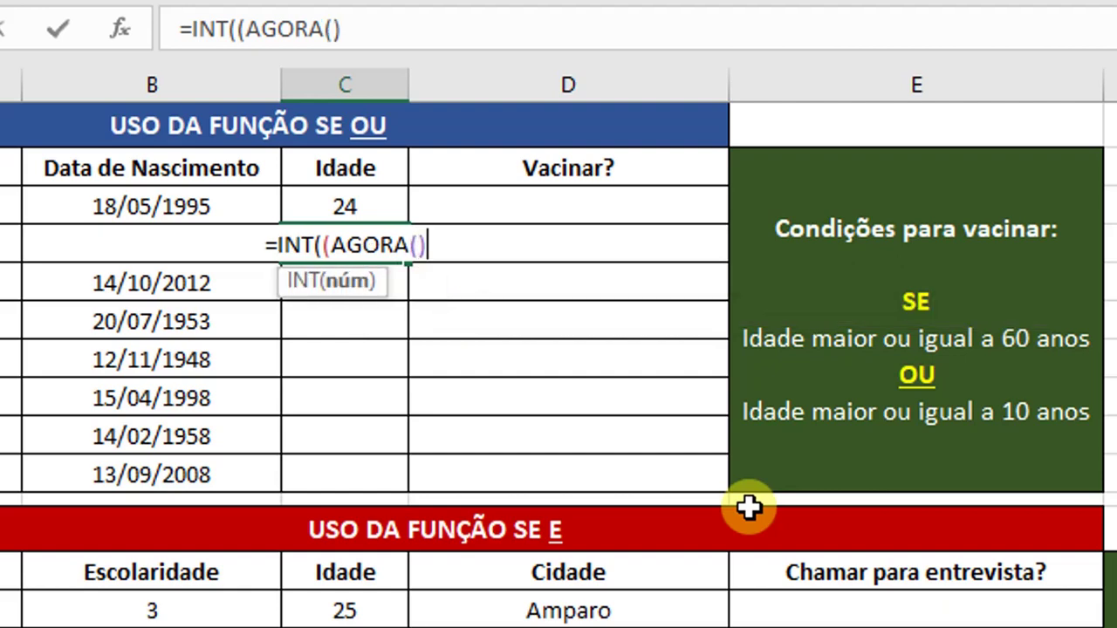
type("-")
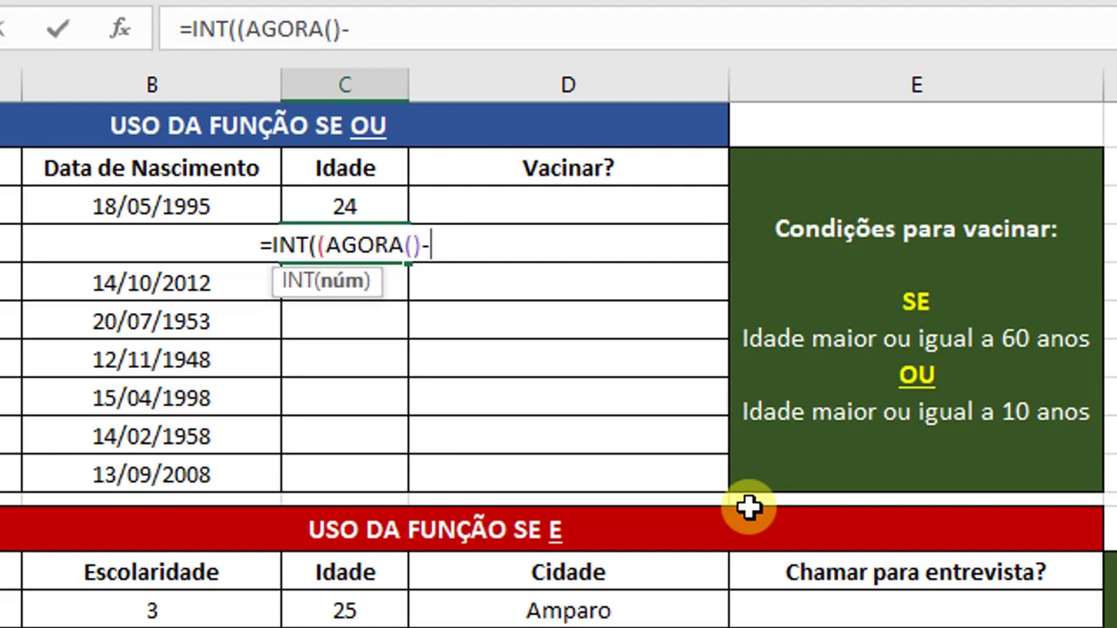
type("B4")
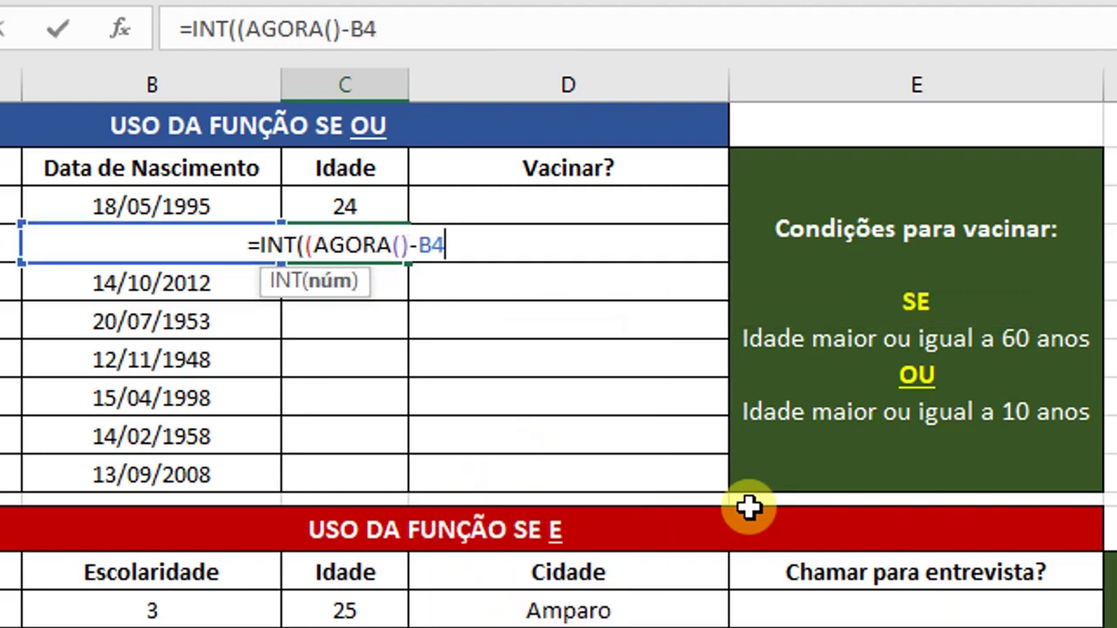
type(")/")
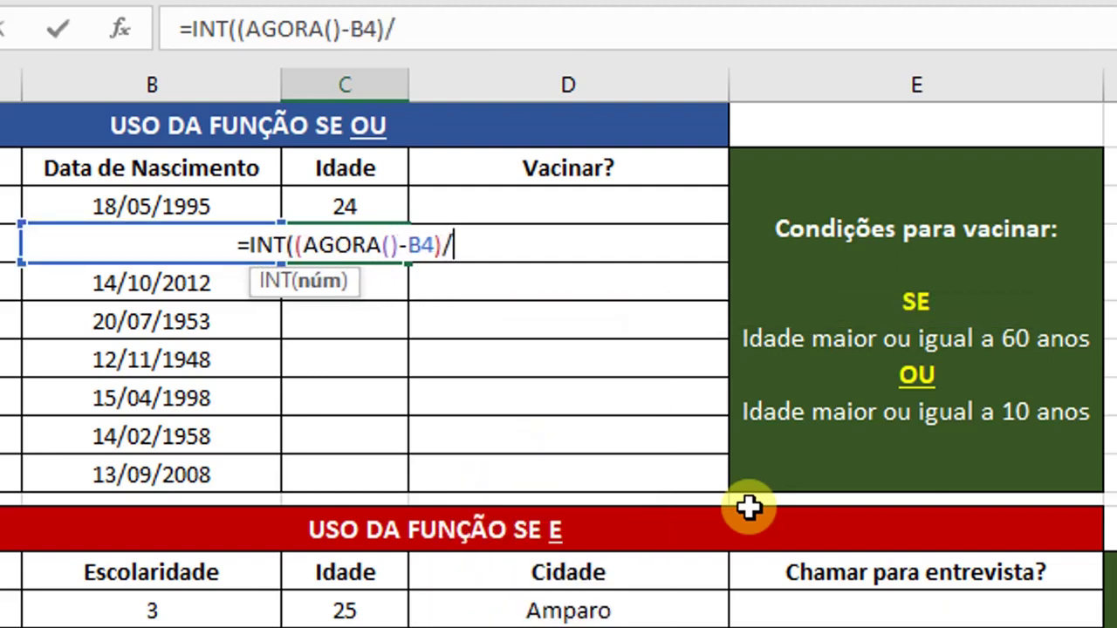
type("36")
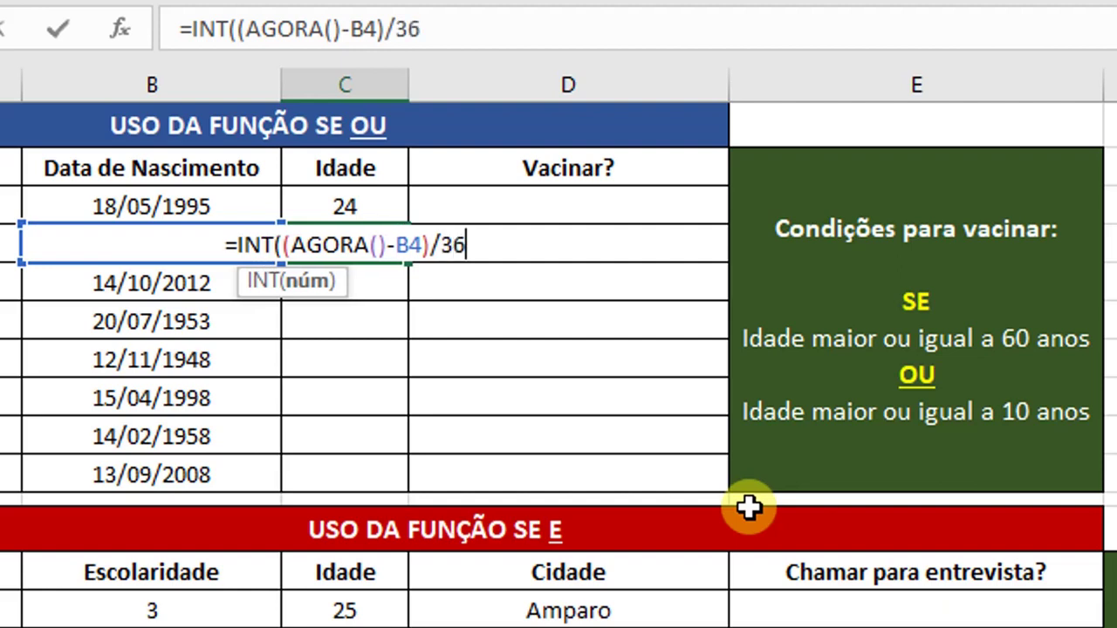
type("5,")
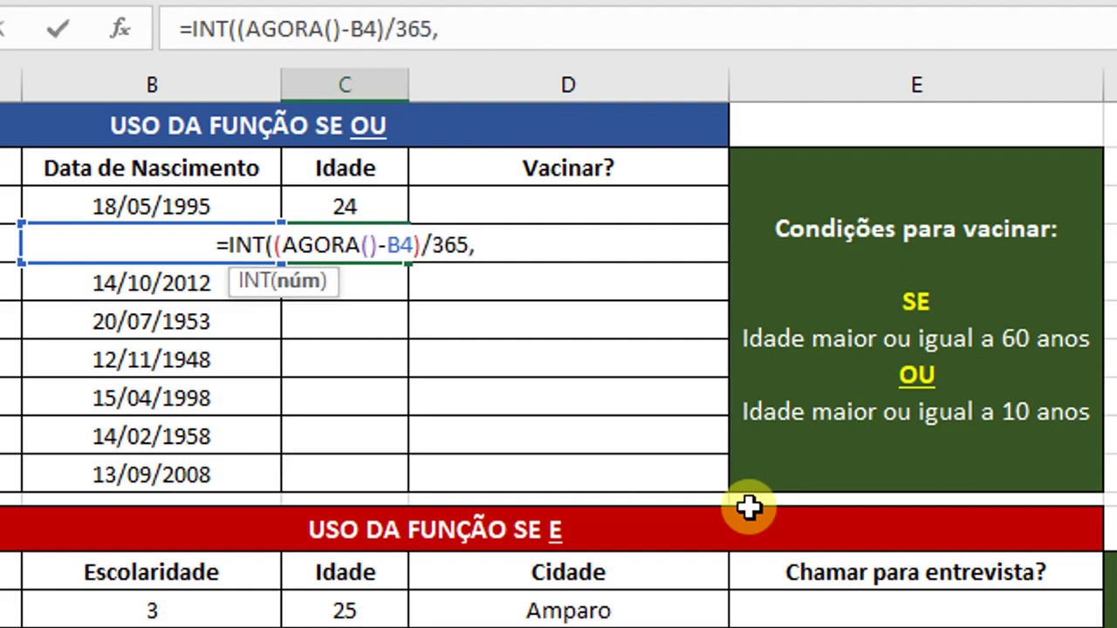
type("25")
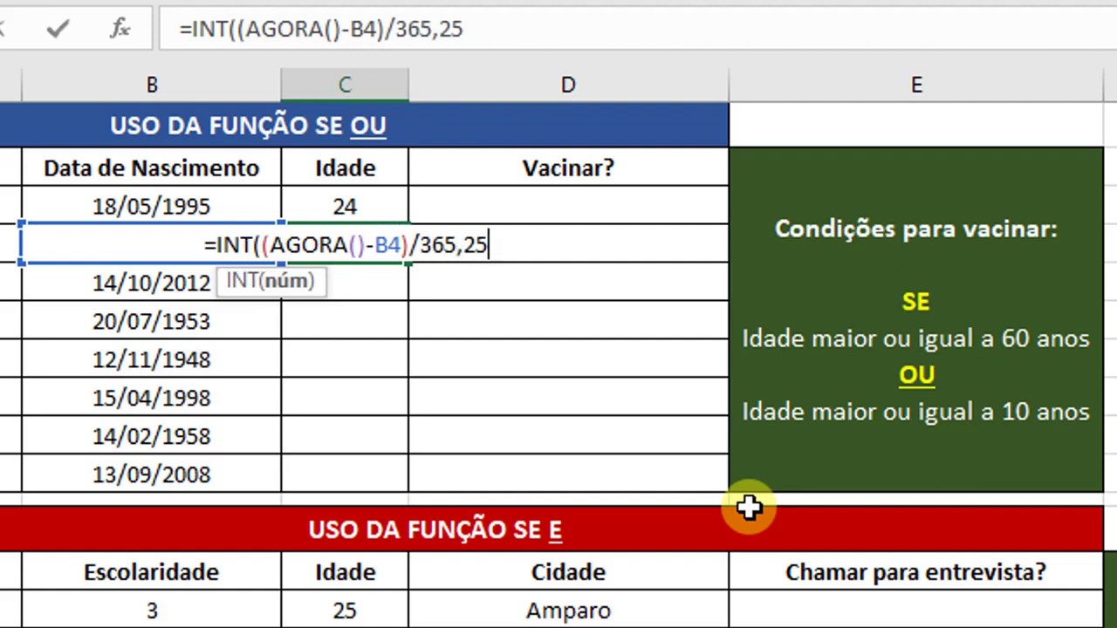
type(")")
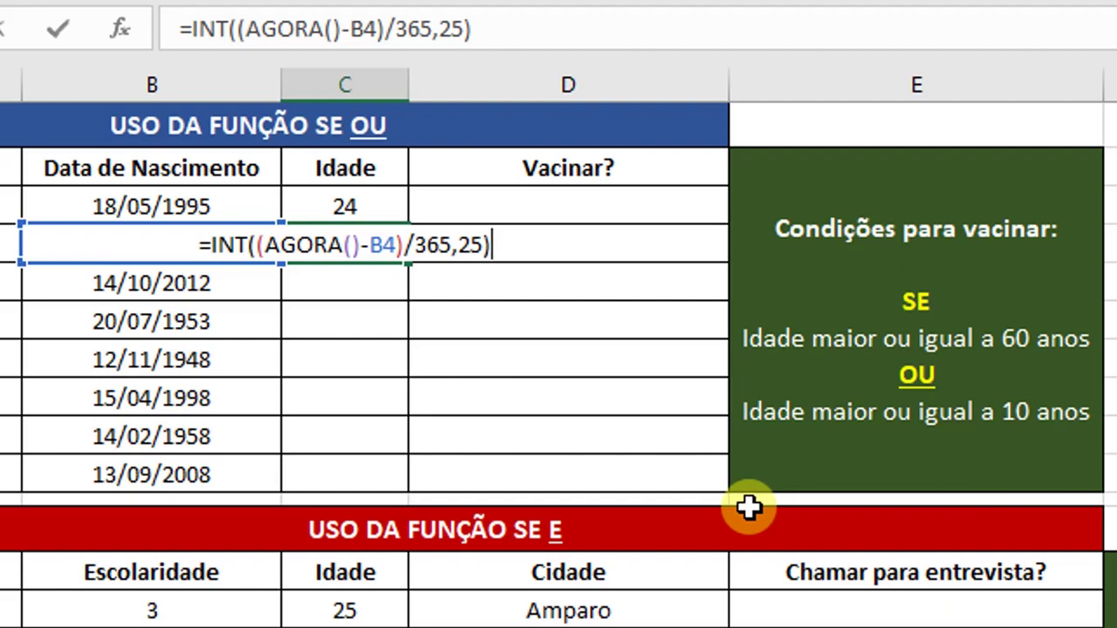
key("Return")
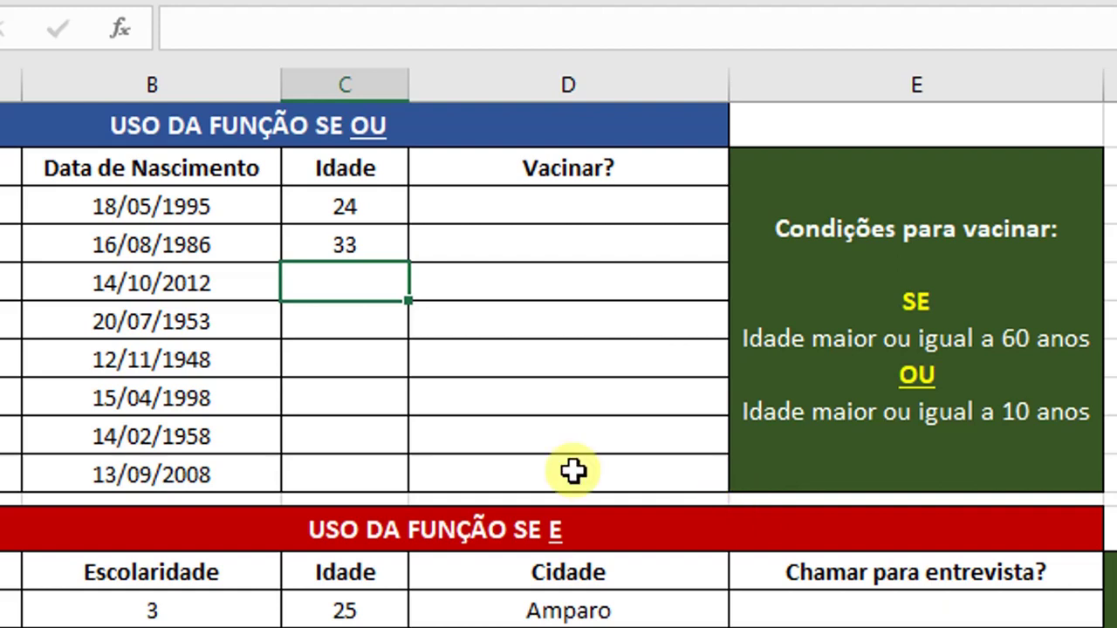
Fill the age formula from C4 down through C10 to cover the remaining birth dates.
left_click(377, 241)
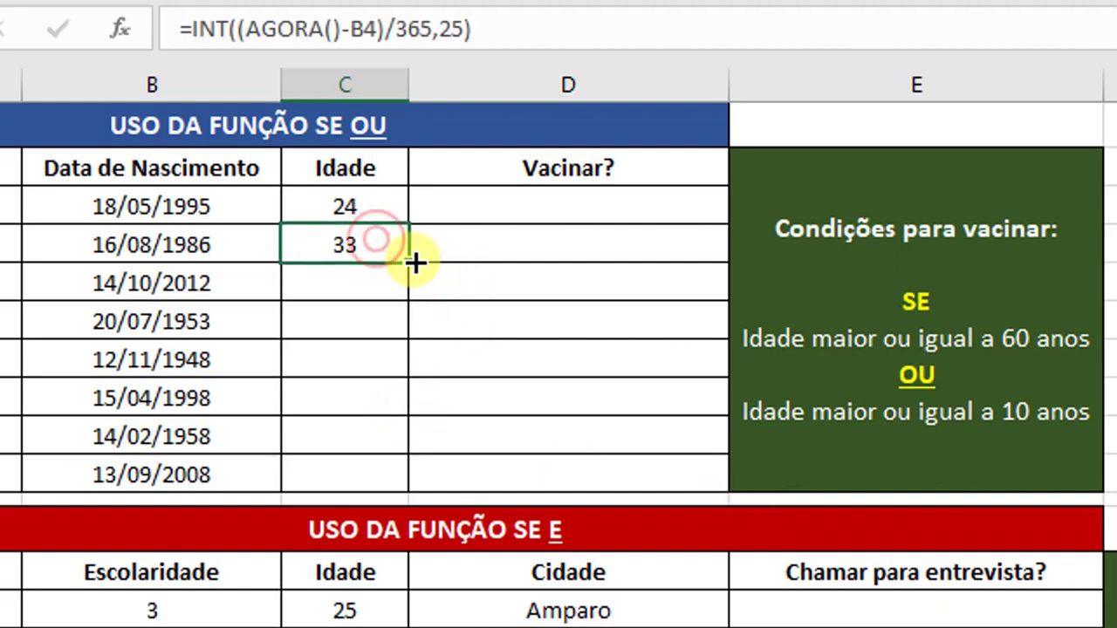
left_click_drag(406, 260, 407, 491)
Review the age formula and its result in each Idade cell from C3 to C10.
left_click(362, 203)
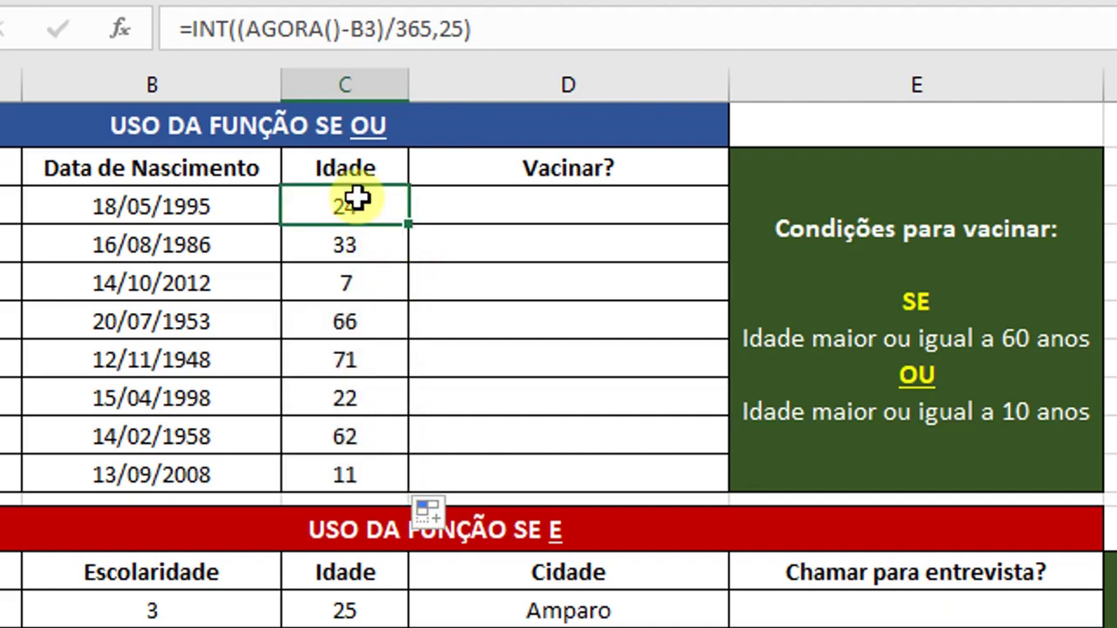
left_click(354, 241)
left_click(347, 283)
left_click(348, 321)
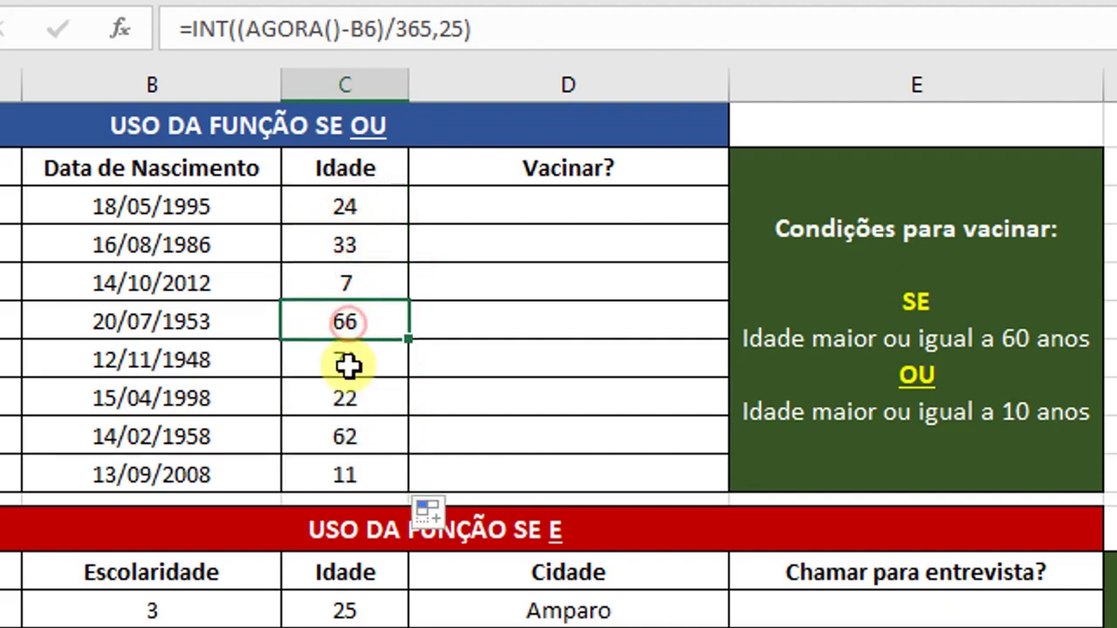
left_click(347, 359)
left_click(347, 398)
left_click(347, 436)
left_click(348, 475)
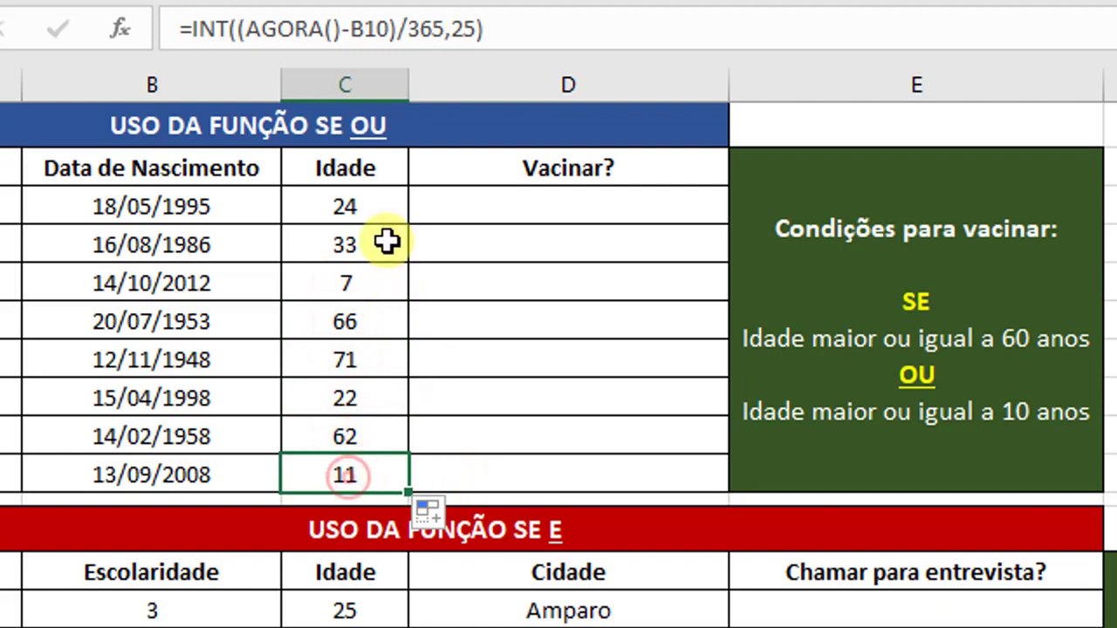
Compare each age in C3 through C10 with the vaccination conditions beside the SE OU table.
left_click(369, 204)
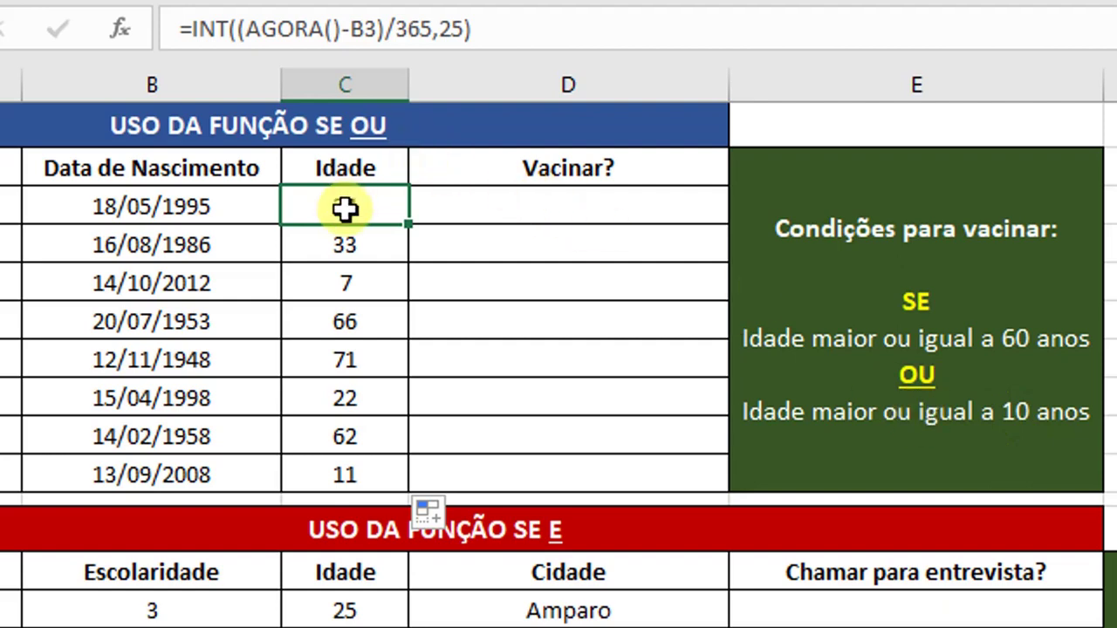
left_click(377, 245)
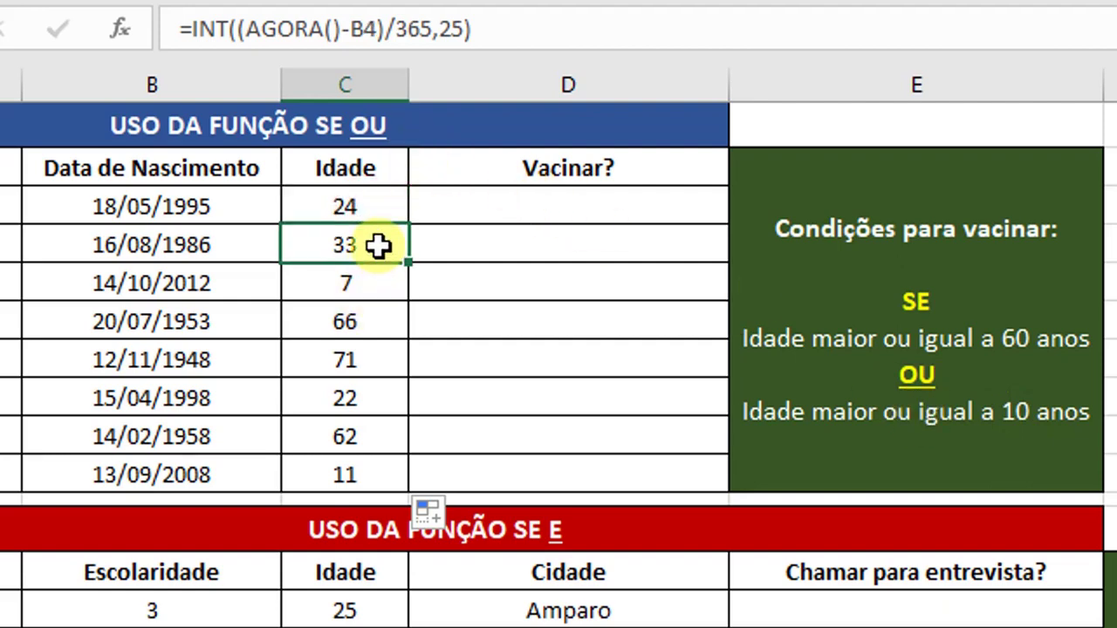
left_click(366, 292)
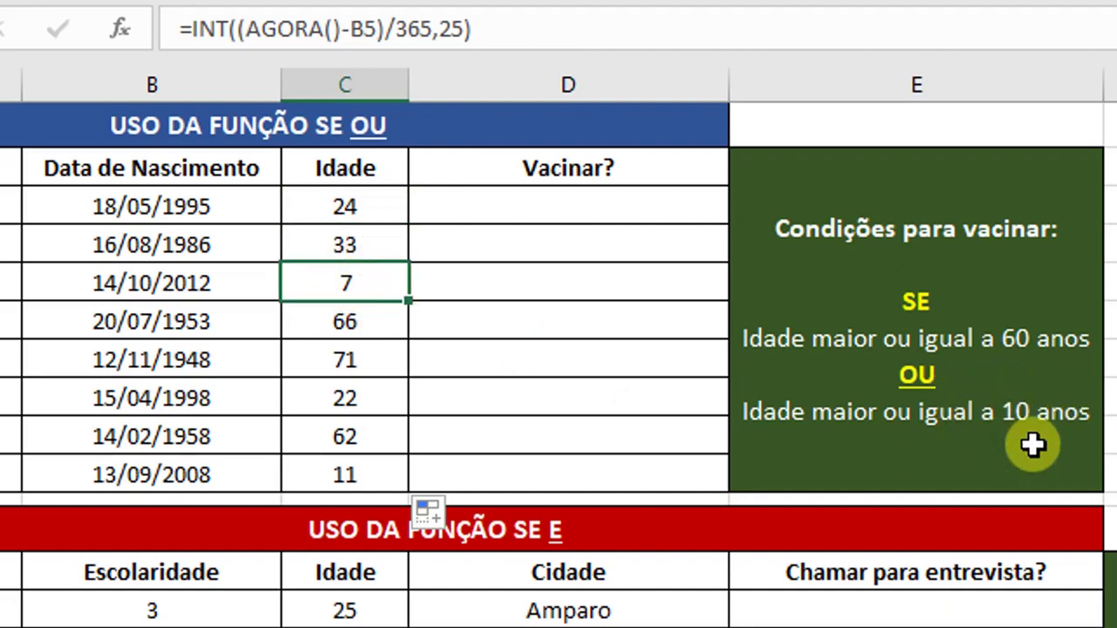
left_click(341, 320)
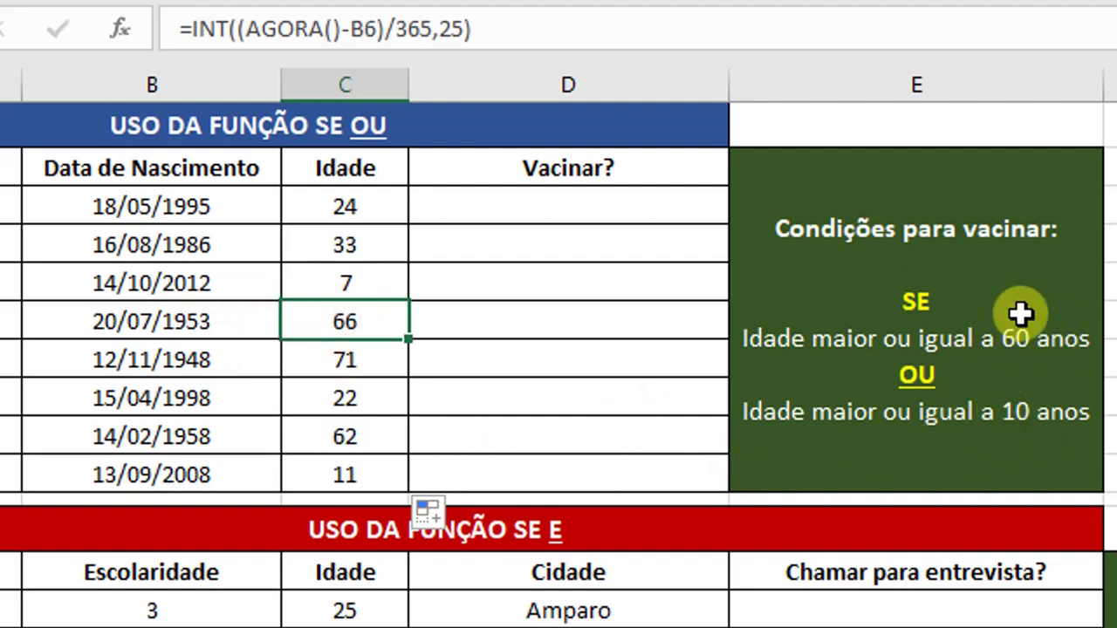
left_click(351, 365)
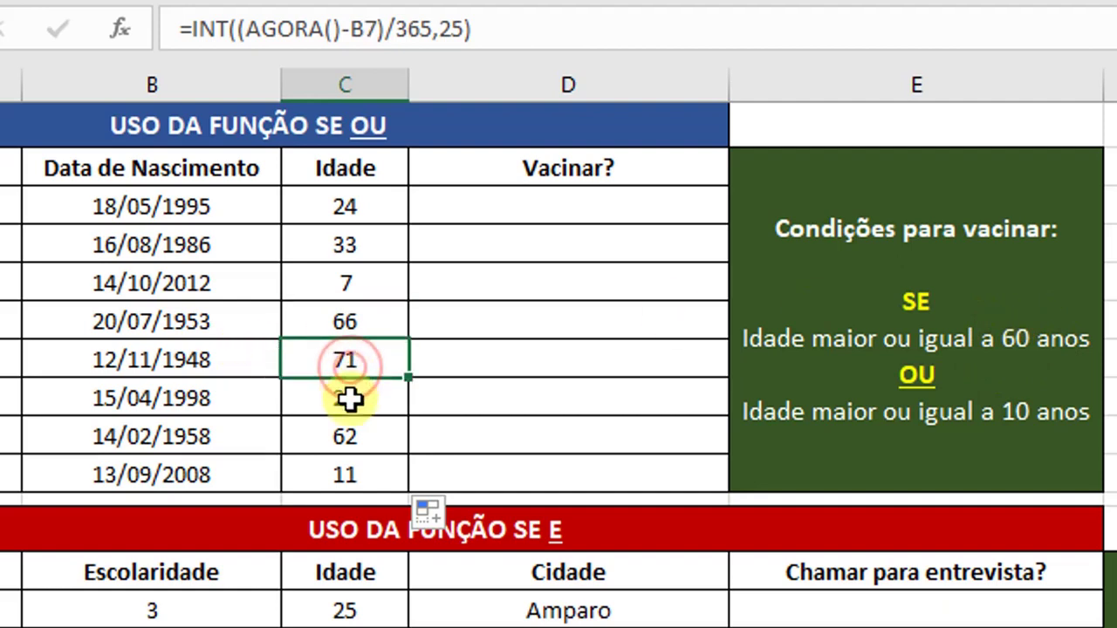
left_click(349, 399)
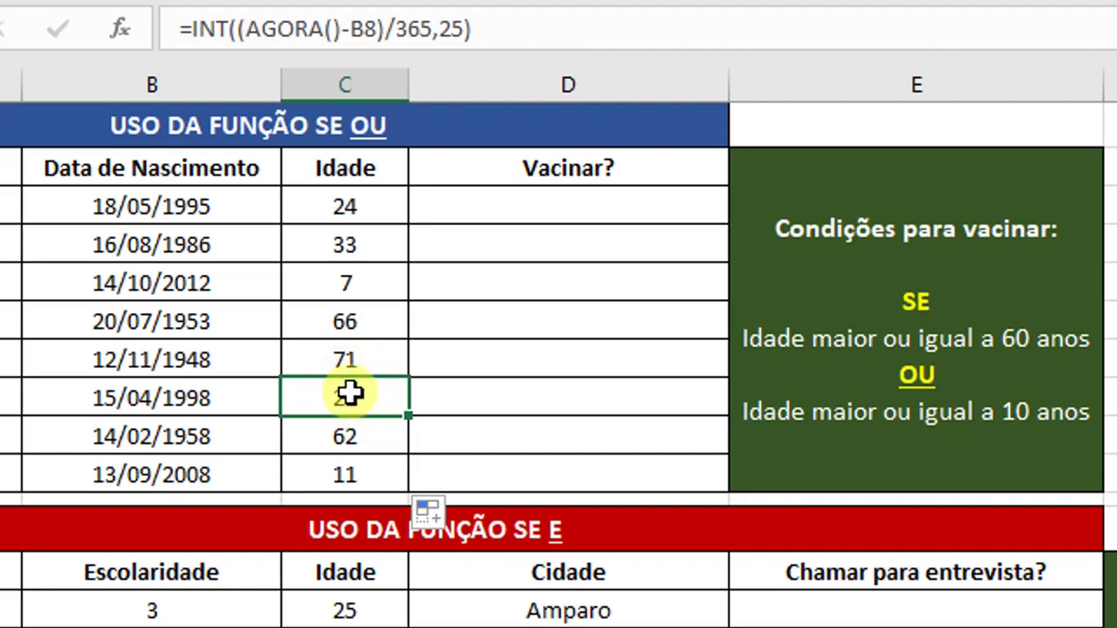
left_click(349, 434)
left_click(349, 476)
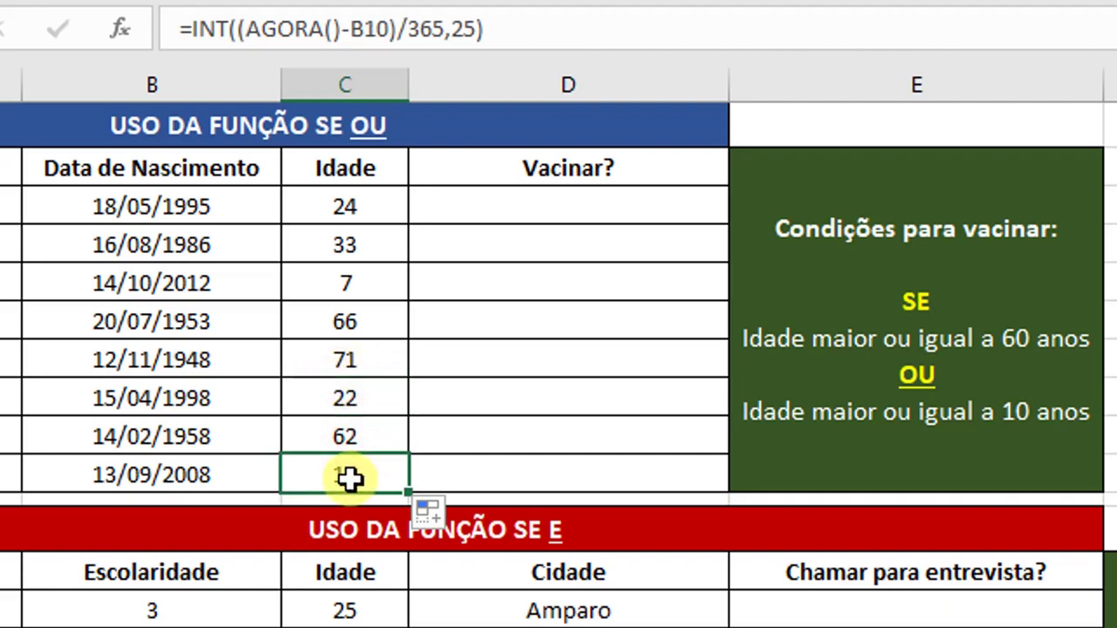
Start the Vacinar? formula in cell D3 with the logical test =SE(OU(C3>=60;C3<=10);.
left_click(545, 202)
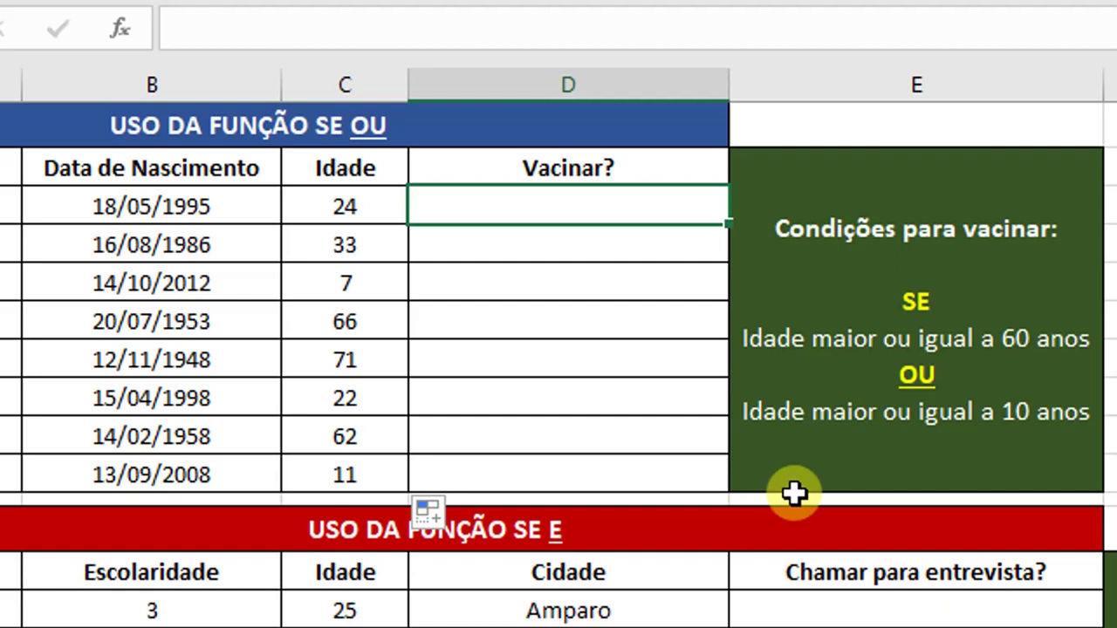
type("=")
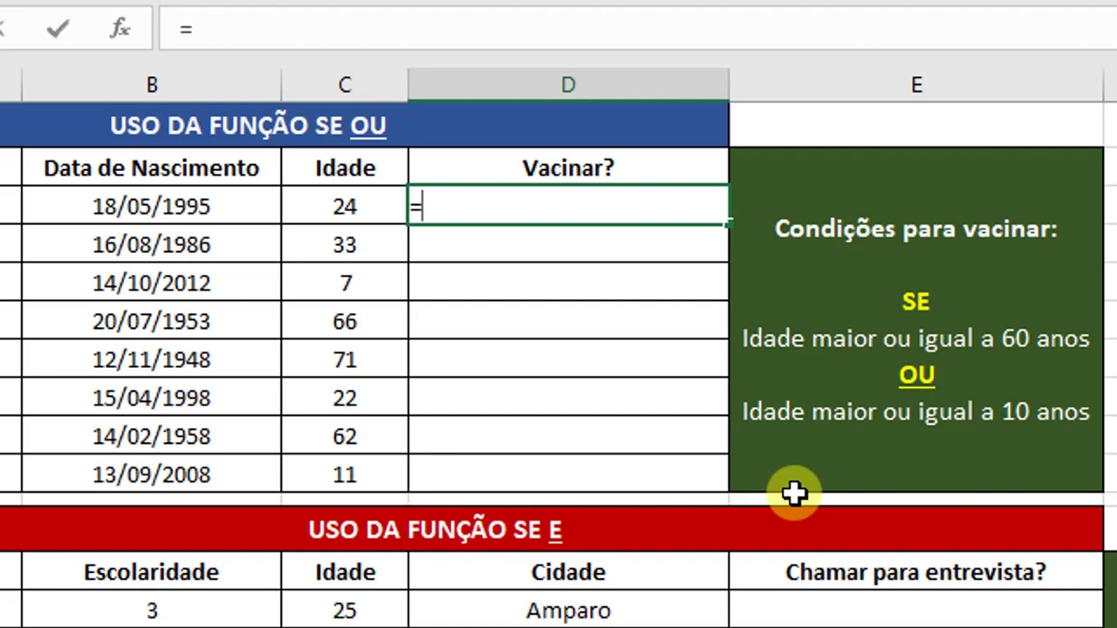
type("SE")
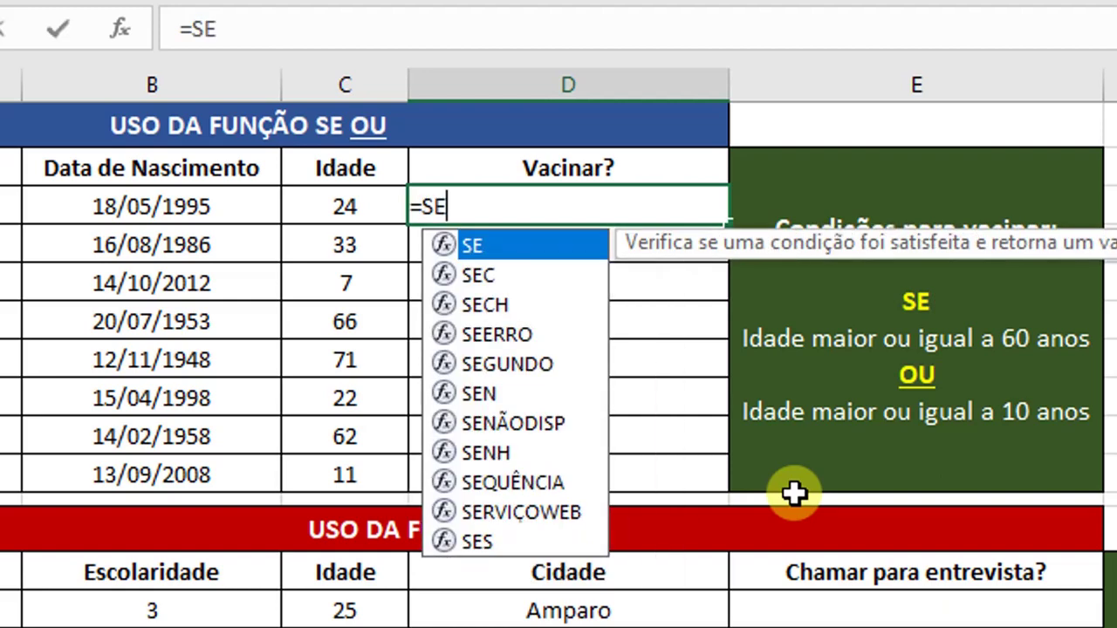
type("(")
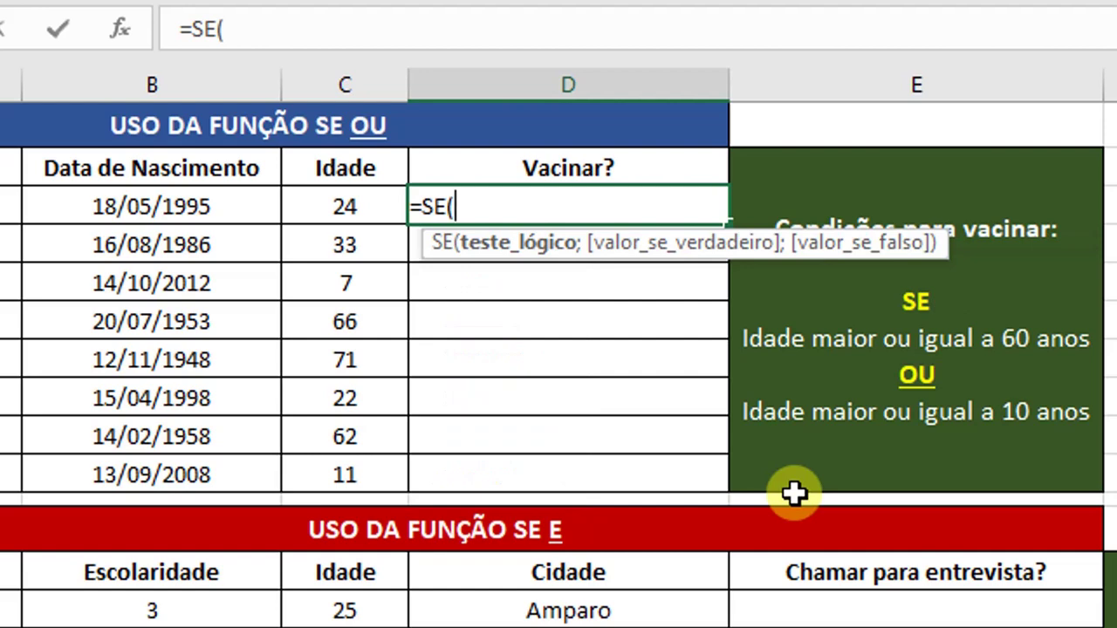
type("OU(")
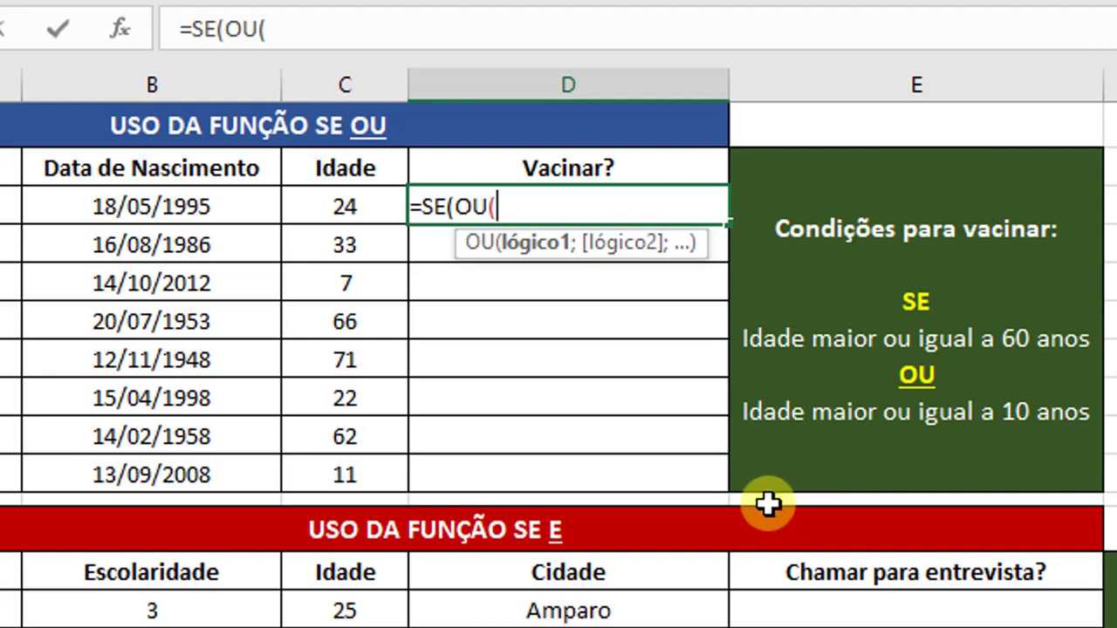
left_click(347, 204)
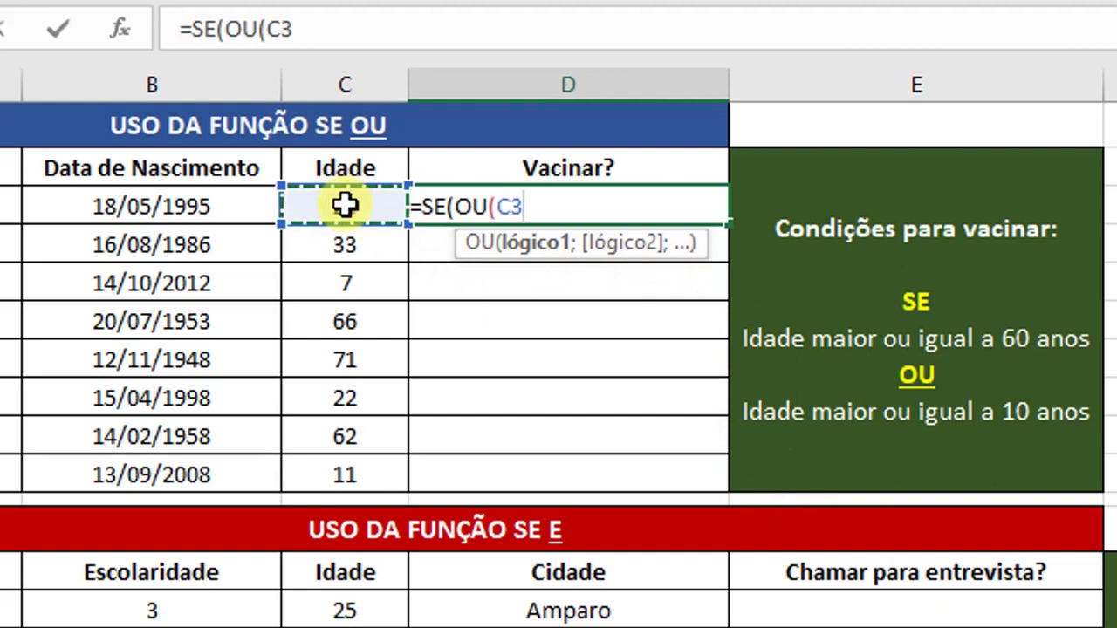
type(">")
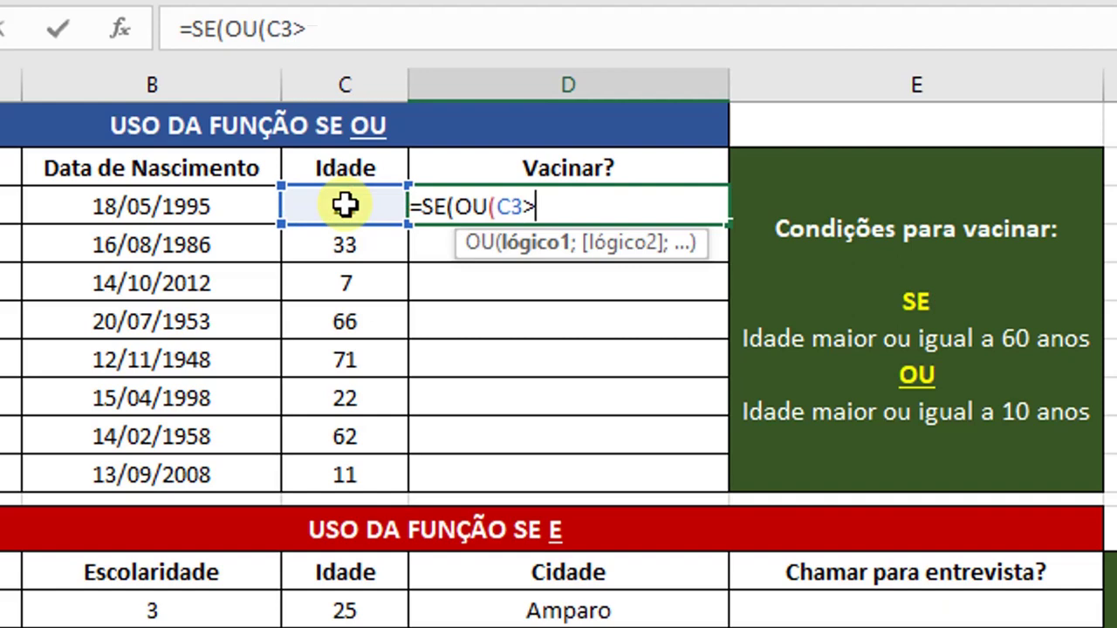
type("=60")
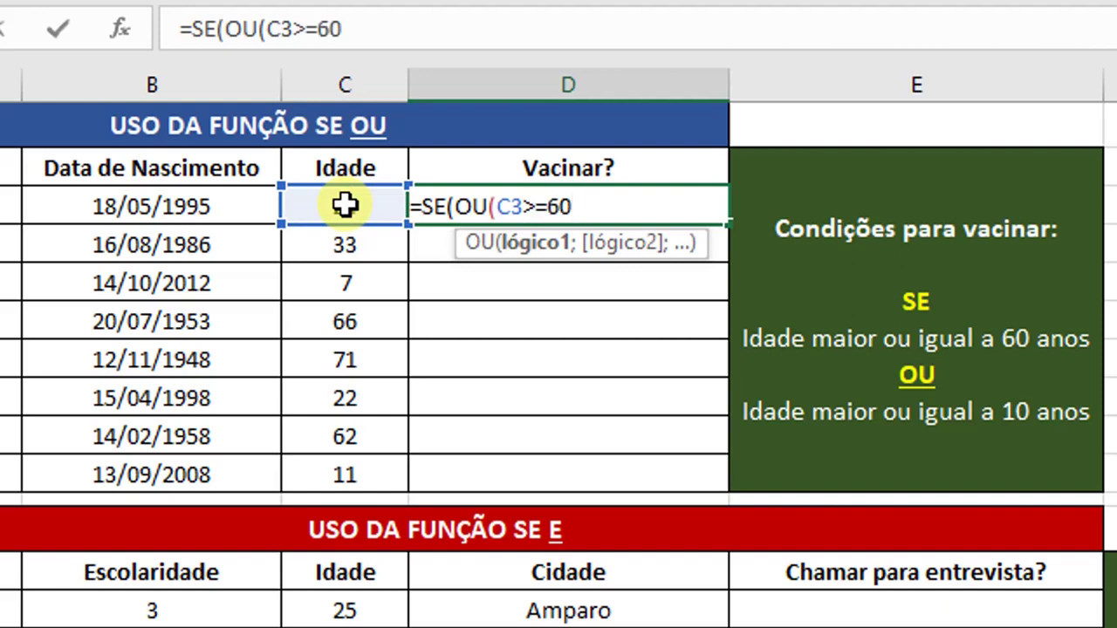
type(";")
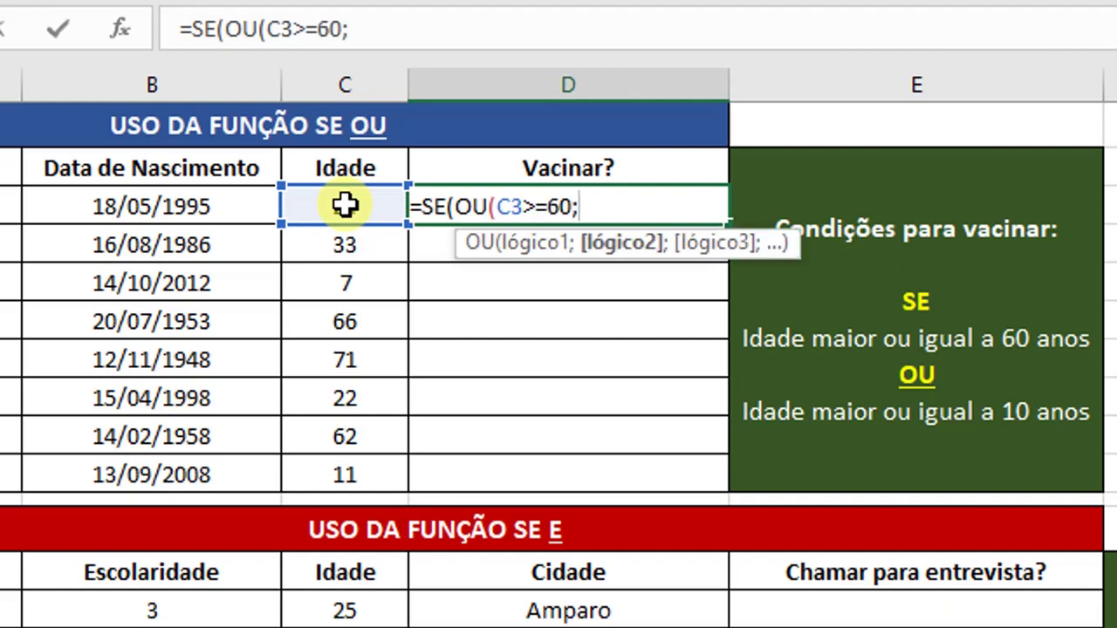
left_click(345, 204)
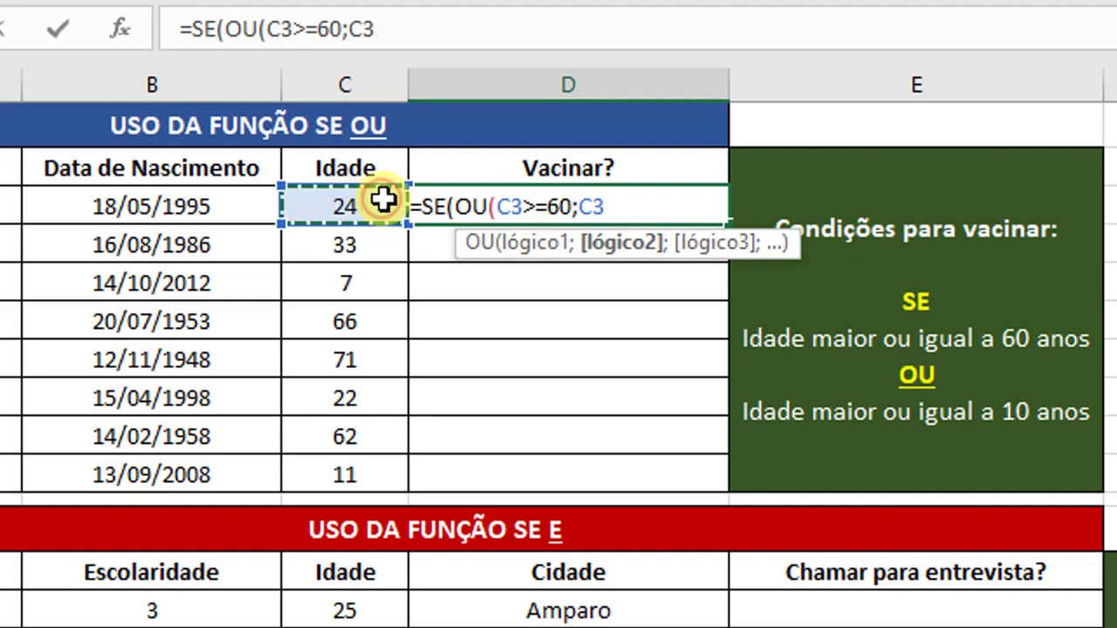
type("<")
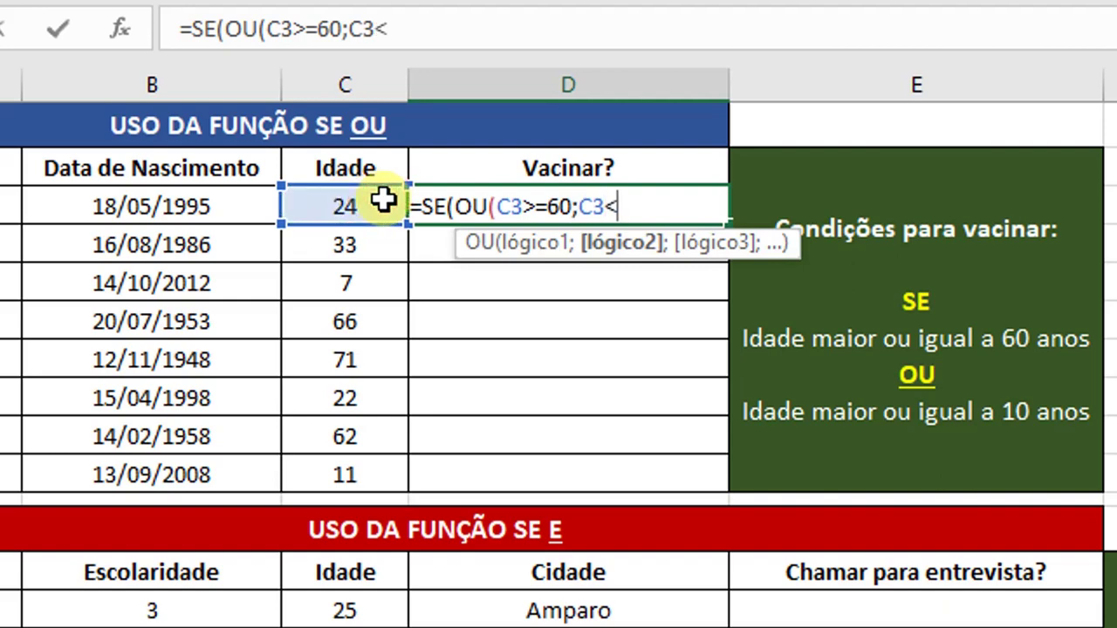
type("=10")
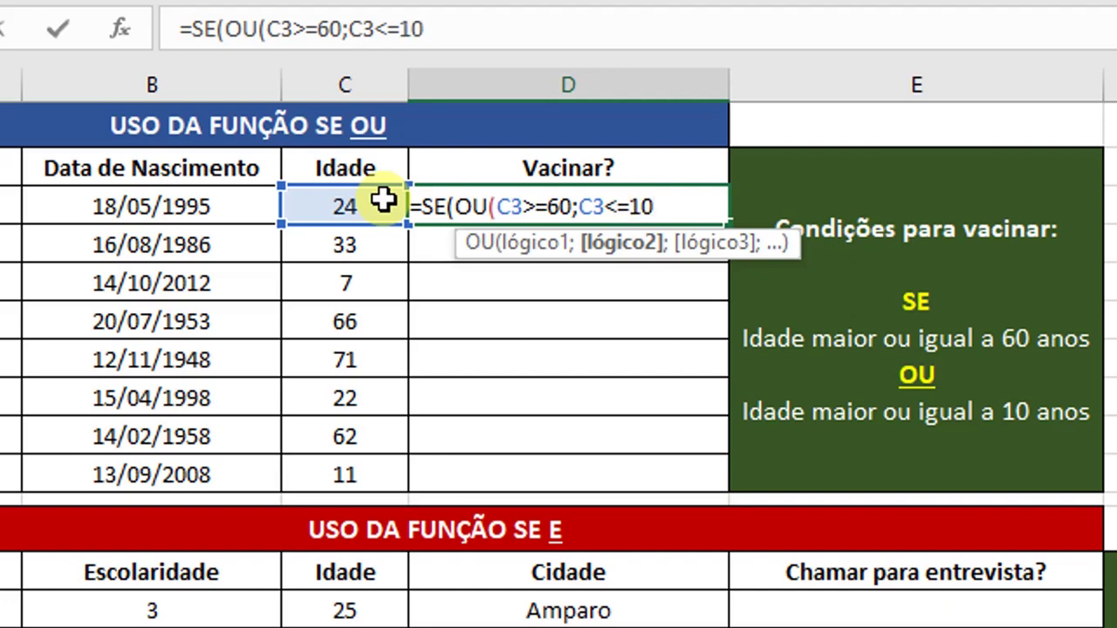
type(");")
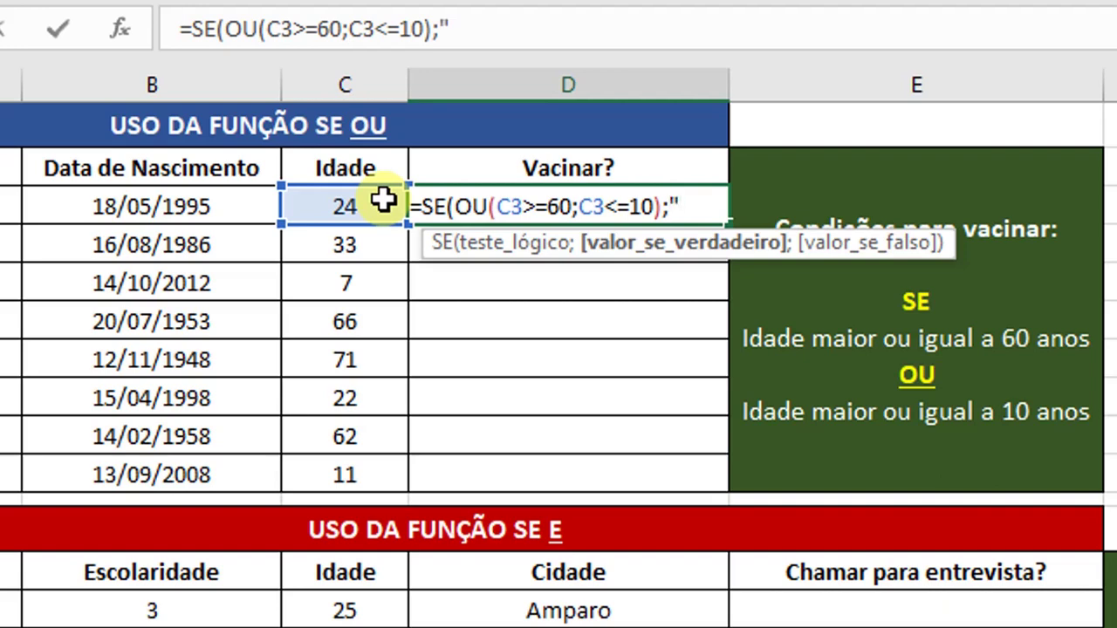
Complete the D3 formula with "SIM" if true and "NÃO" if false, and check its result against the age in C3.
type("\"SIM\"")
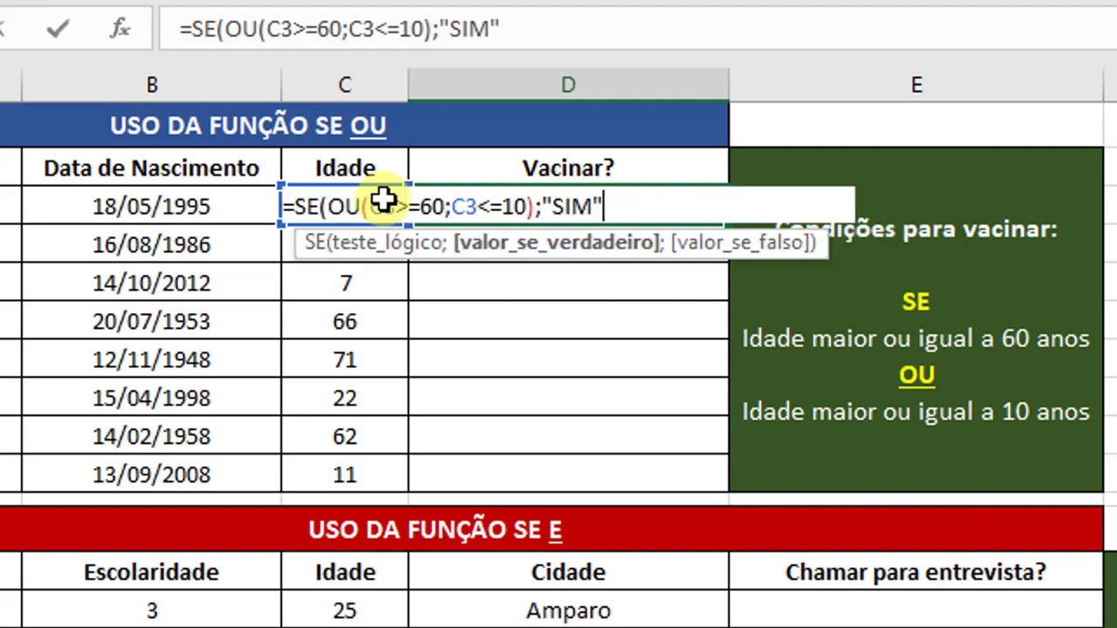
type(";")
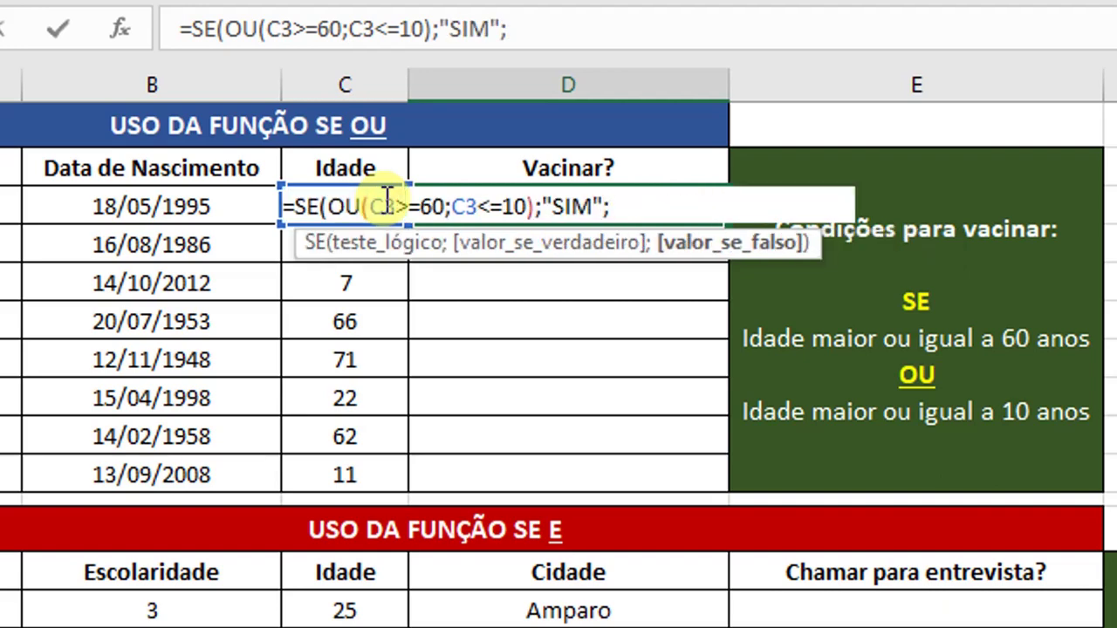
type("\"NÃO")
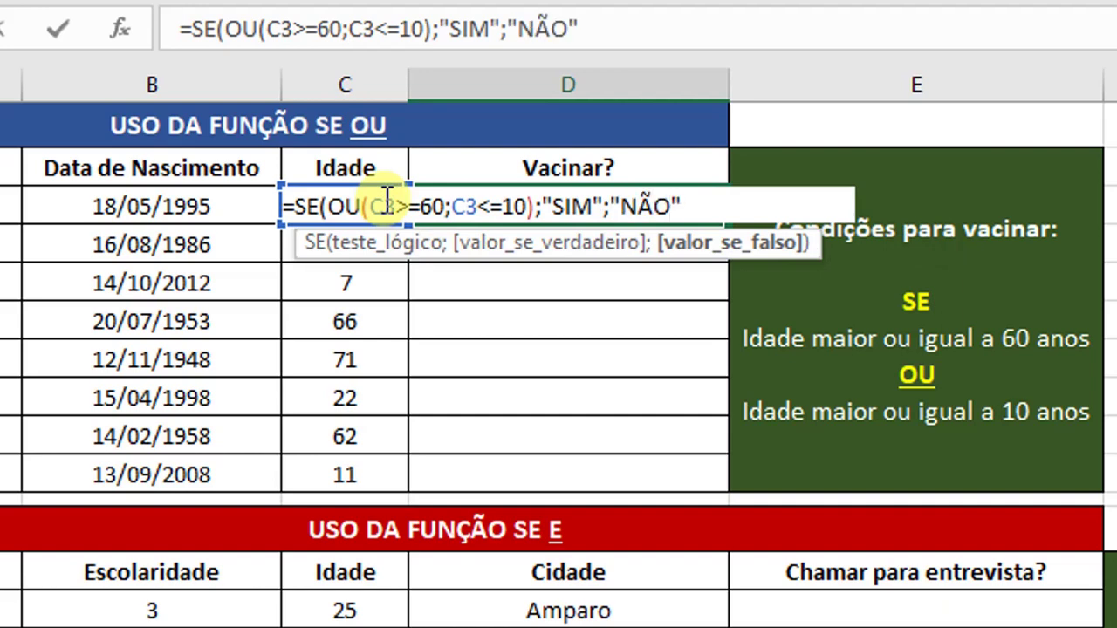
type("\")")
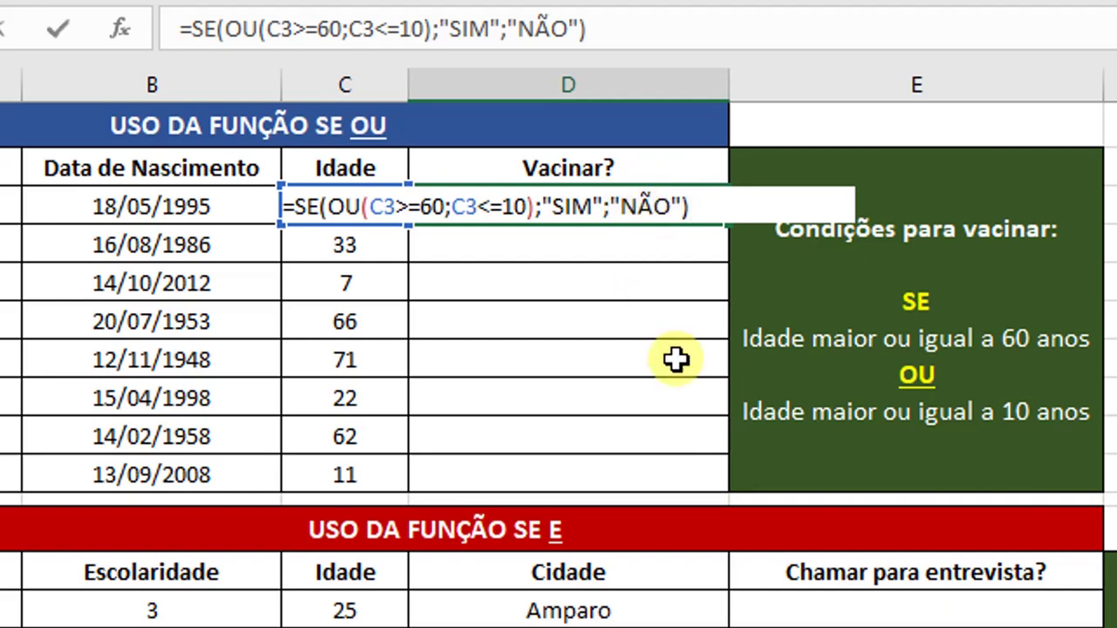
key("Return")
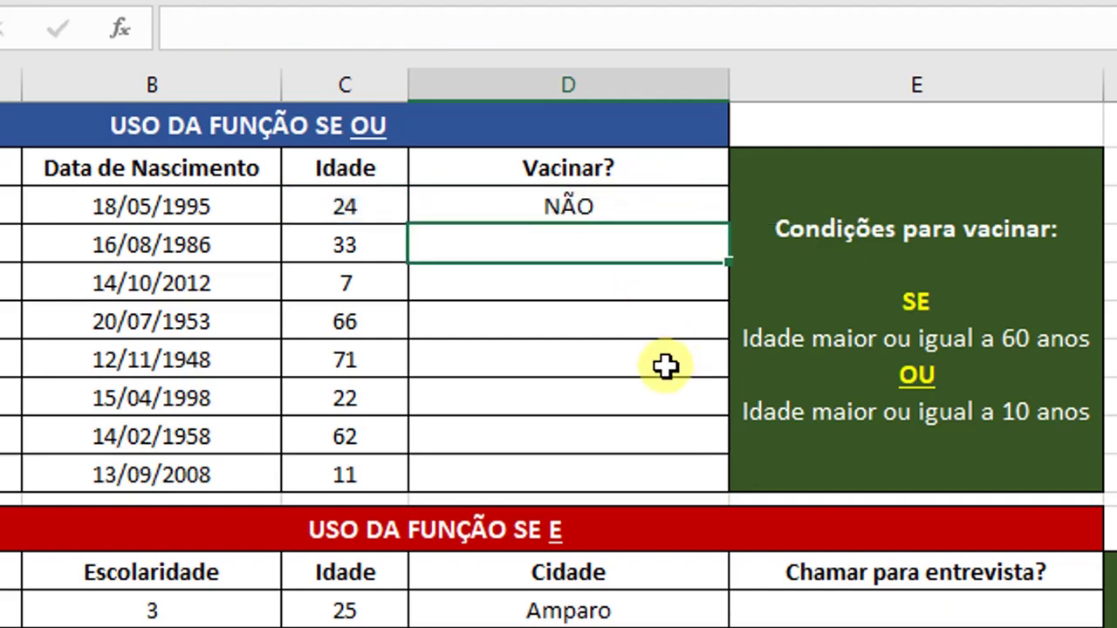
left_click(364, 210)
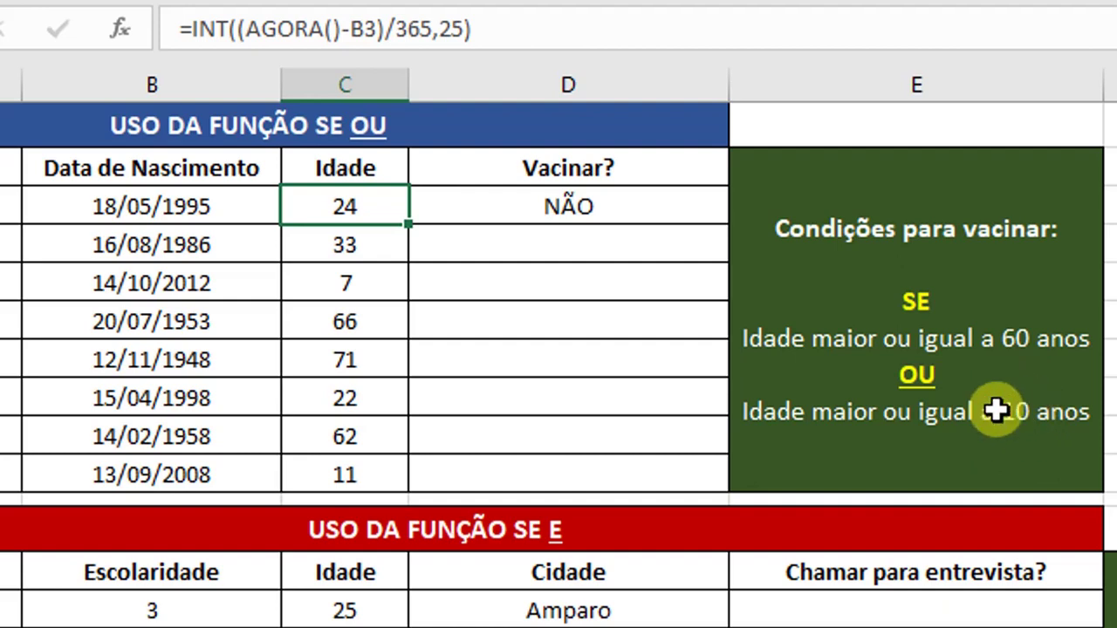
left_click(570, 212)
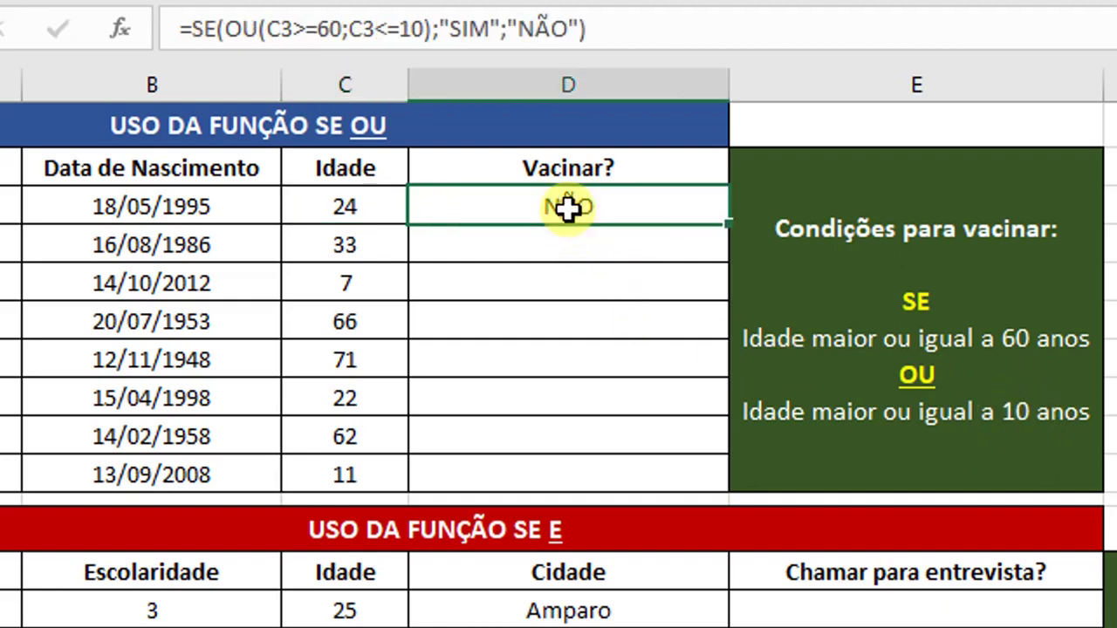
Start the Vacinar? formula in cell D4 with the logical test =SE(OU(C4>=60;C4<=10);.
left_click(544, 247)
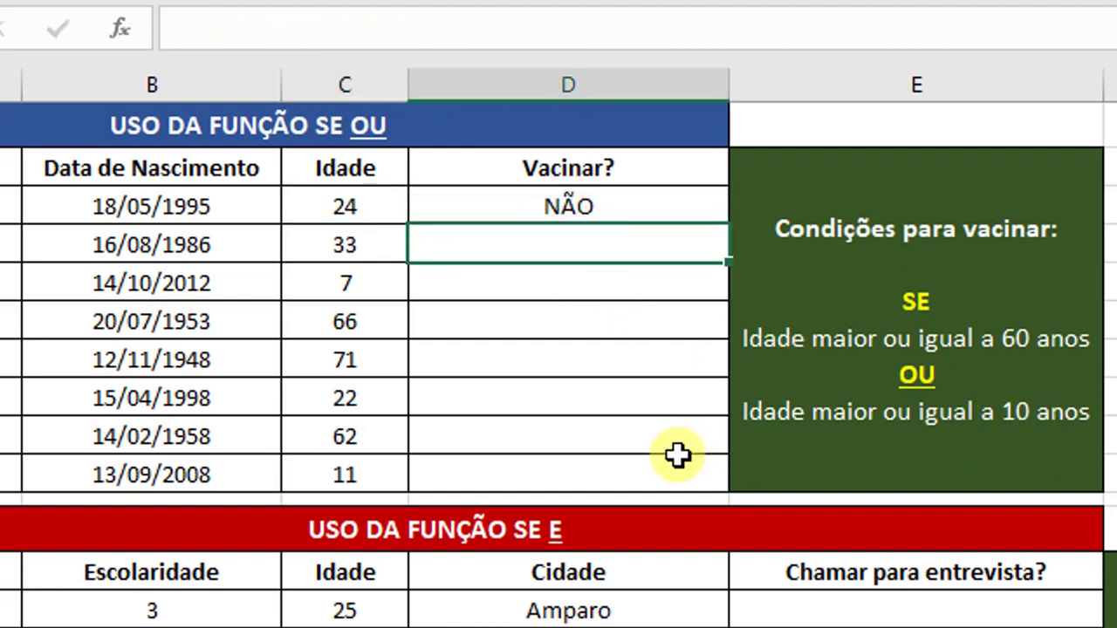
type("=S")
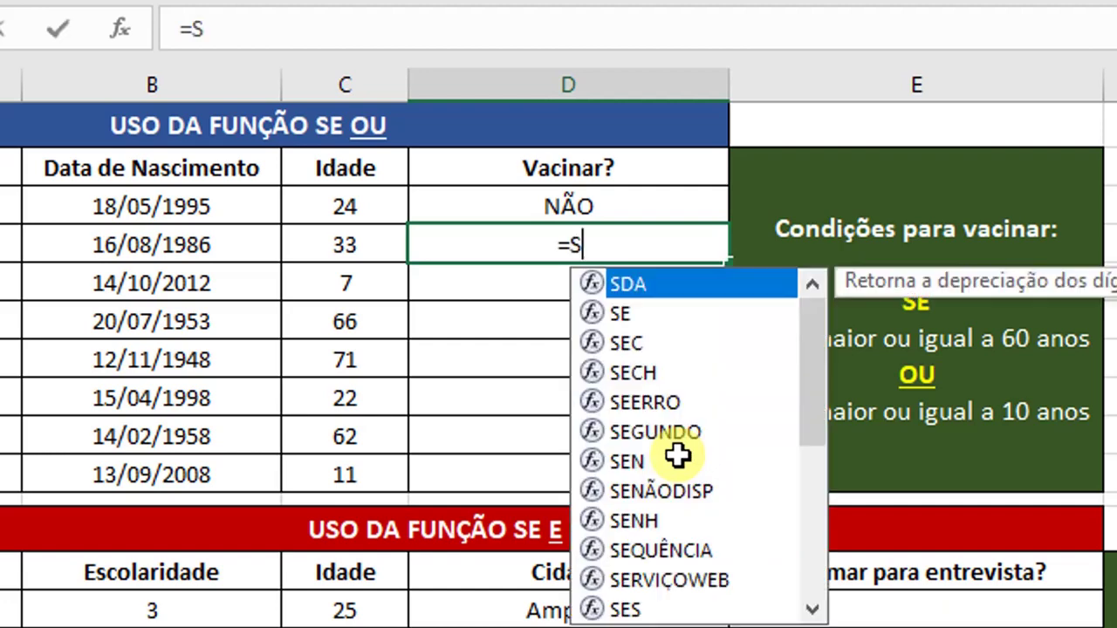
type("E(")
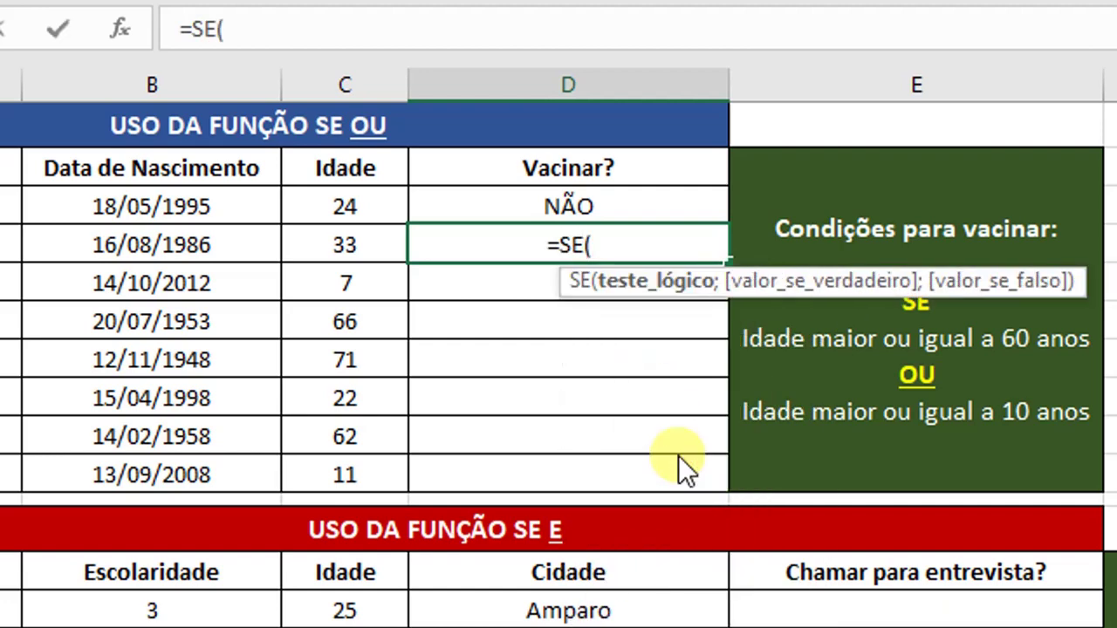
type("OU(")
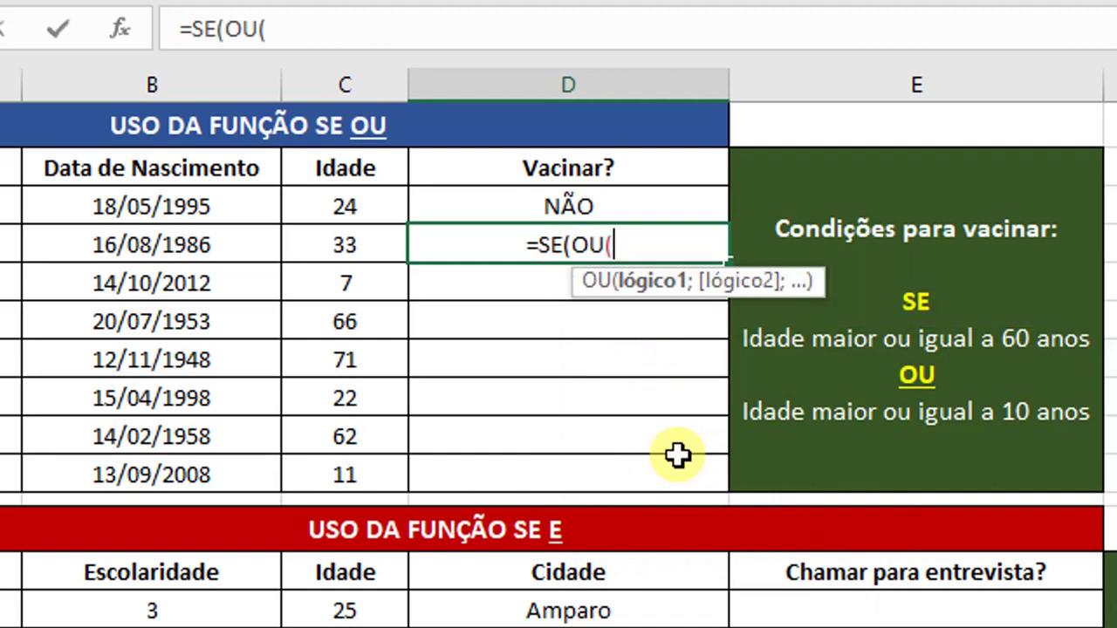
left_click(329, 245)
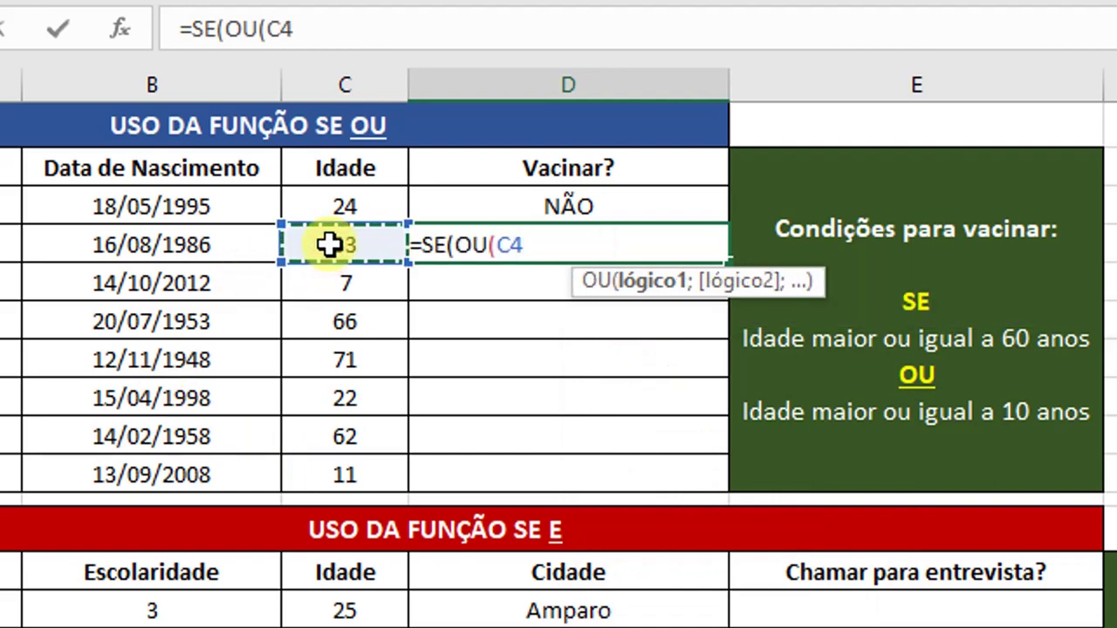
type(">=")
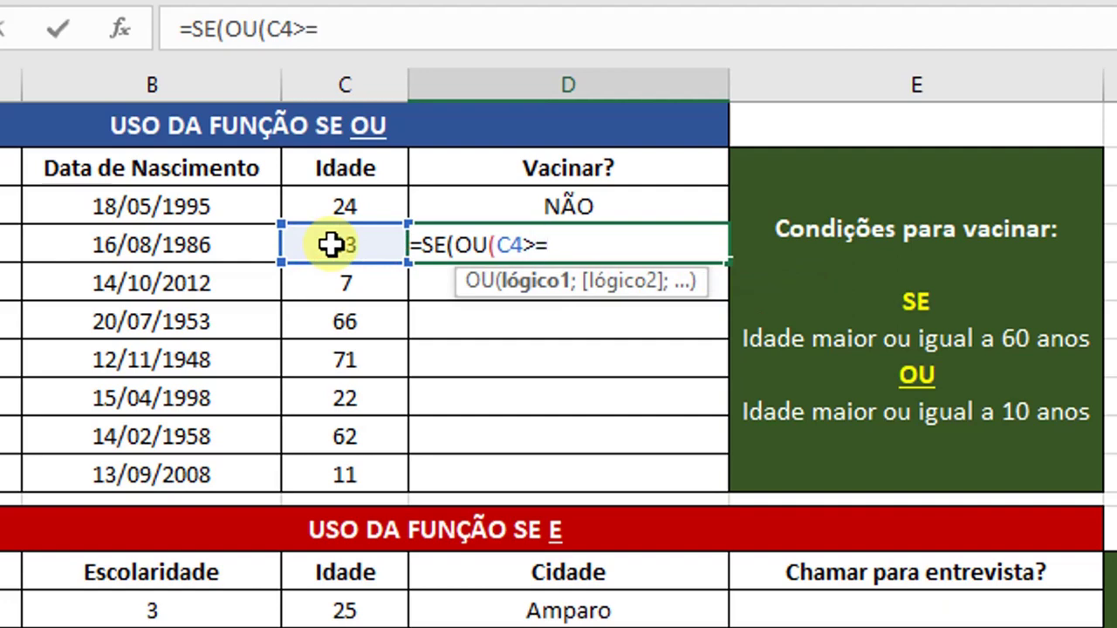
type("60;")
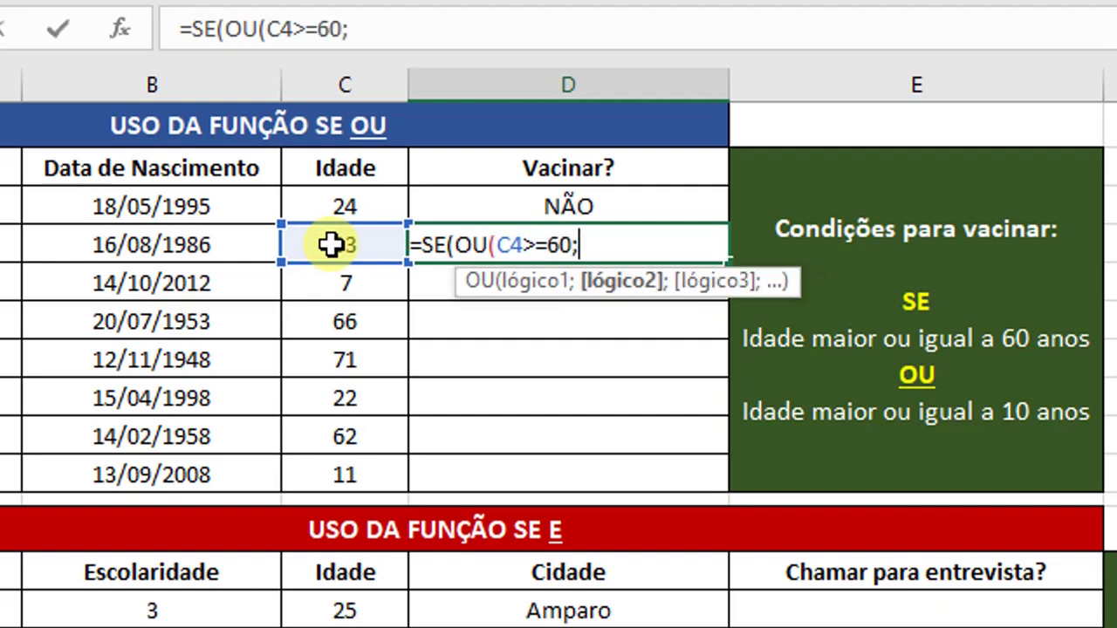
left_click(332, 245)
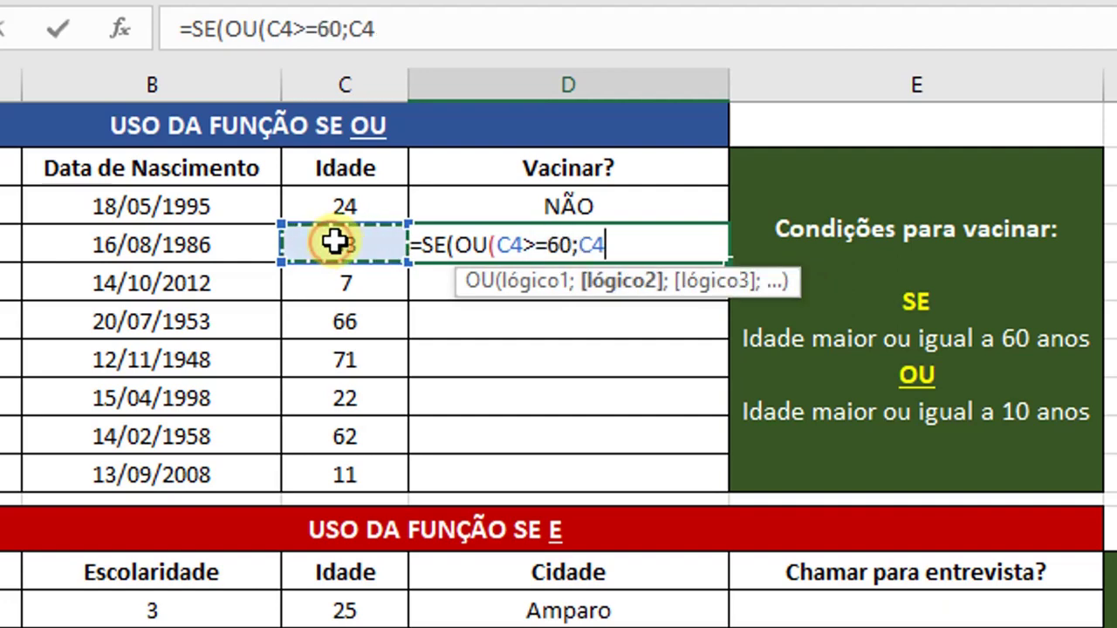
type("<")
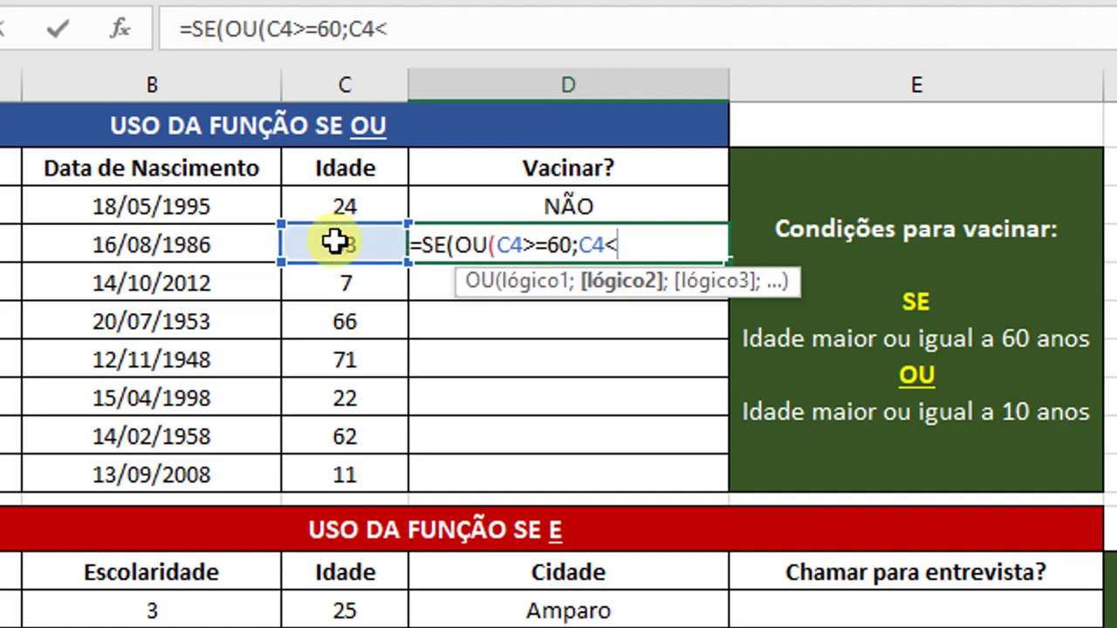
type("=10")
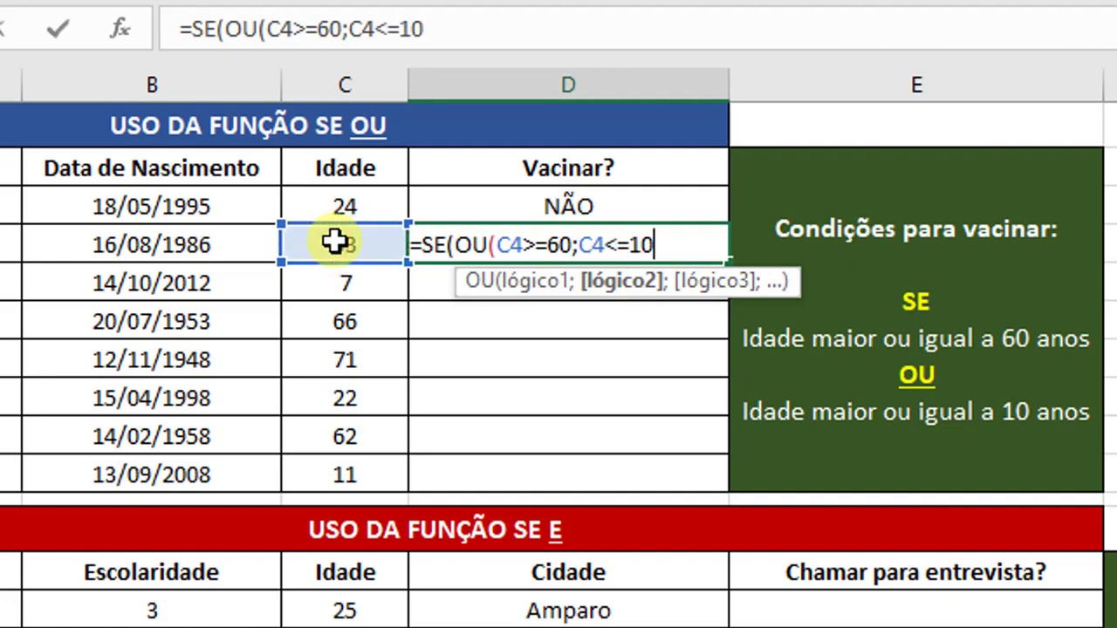
type(")")
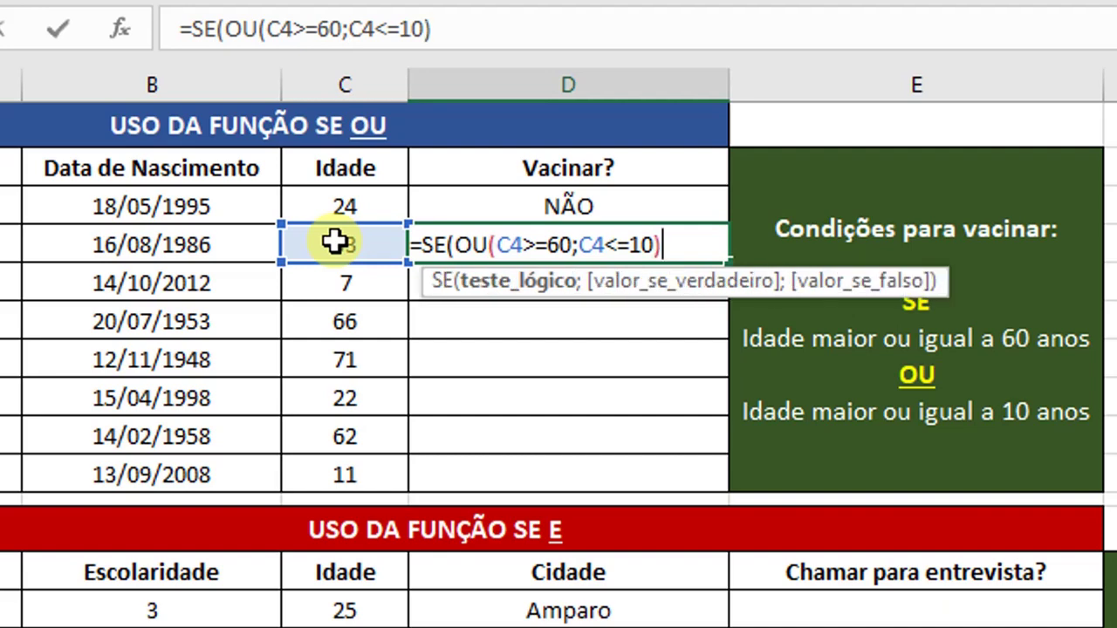
type(";")
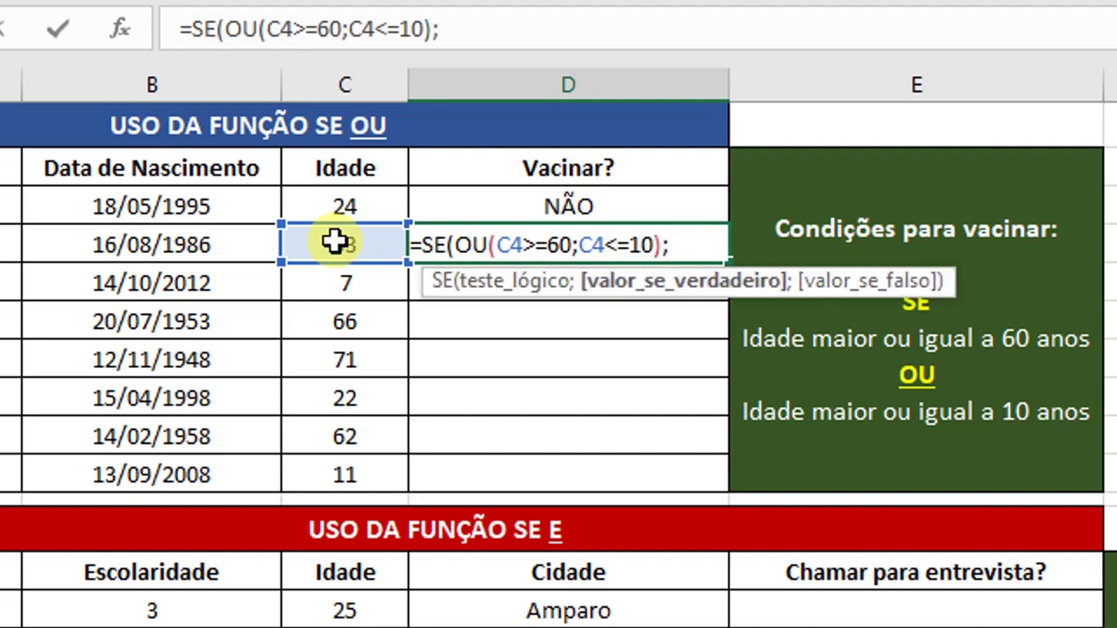
Complete the D4 formula with "SIM" if true and "NÃO" if false, and check its result against the vaccination conditions.
type("\"SIM")
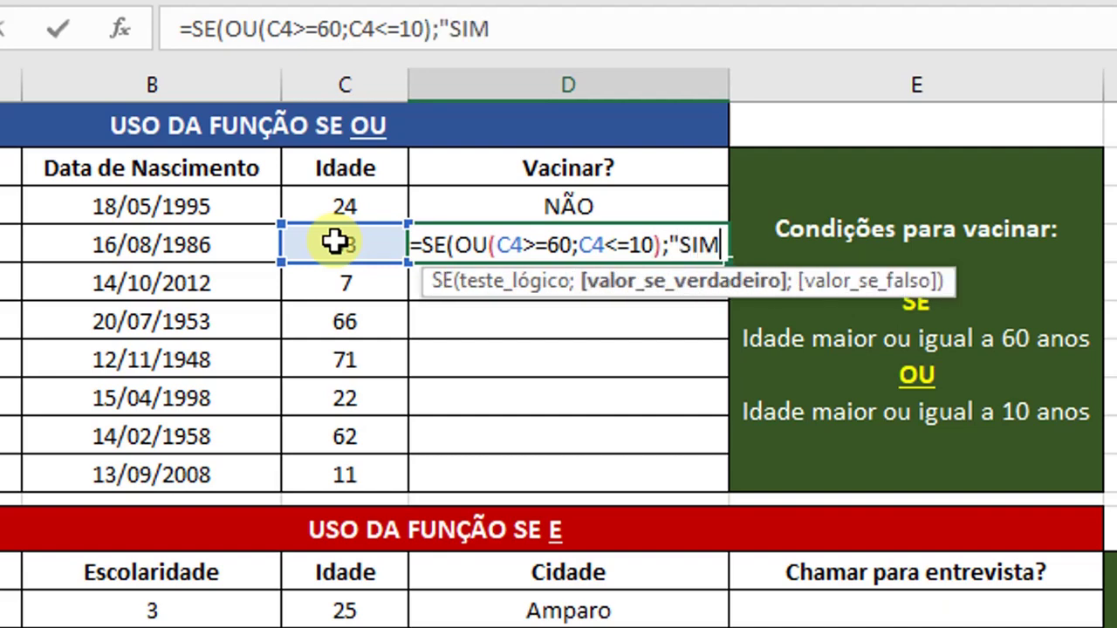
type("\"")
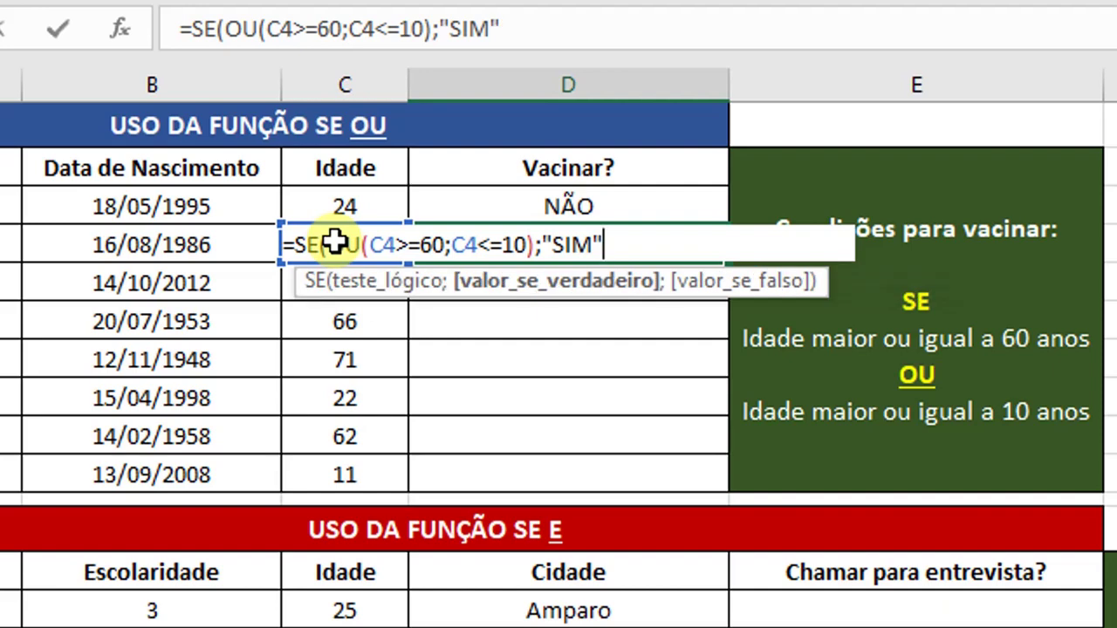
type(";\"N")
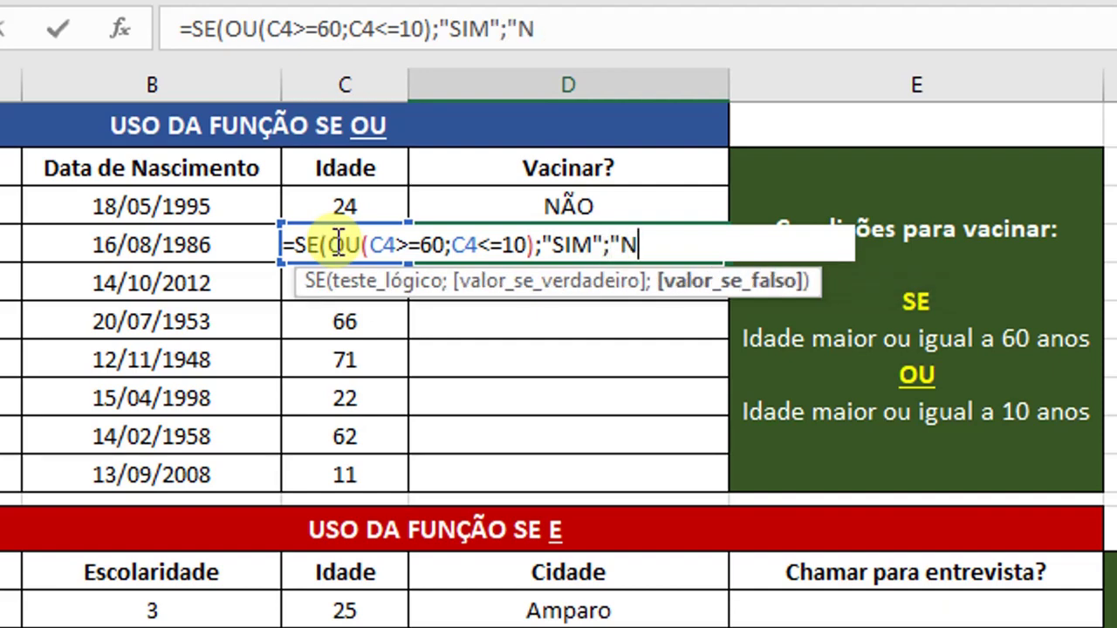
type("ÃO")
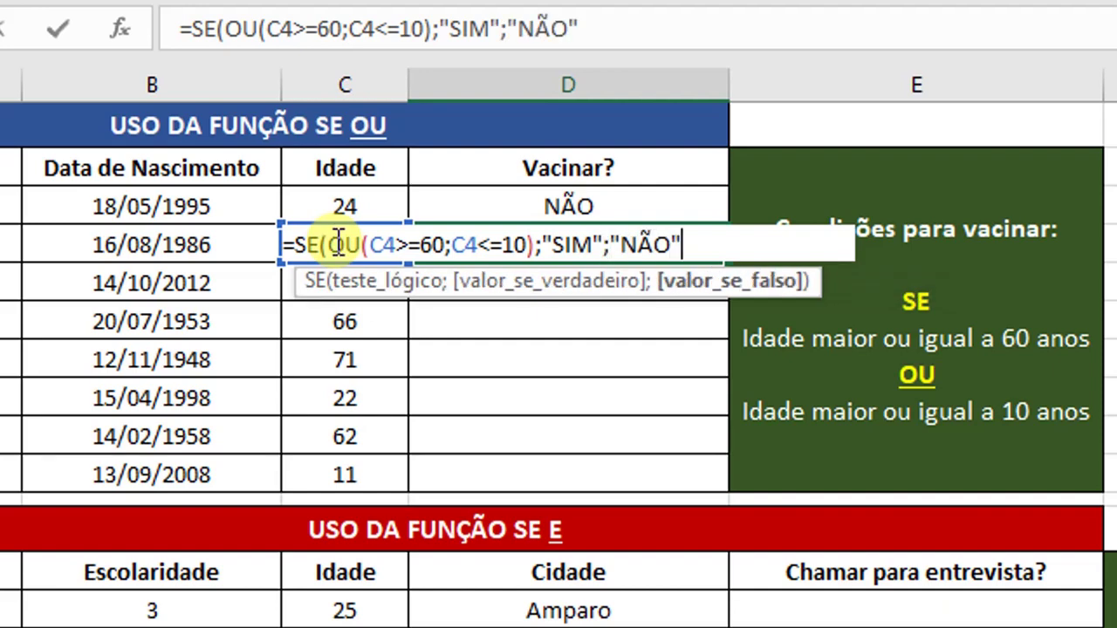
type("\")")
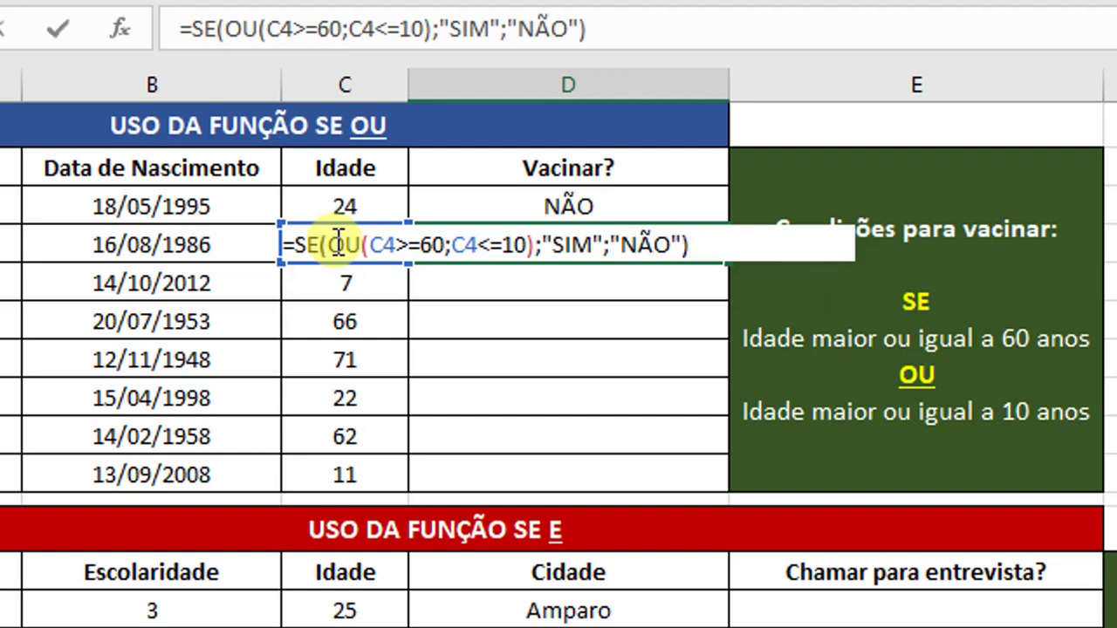
key("Return")
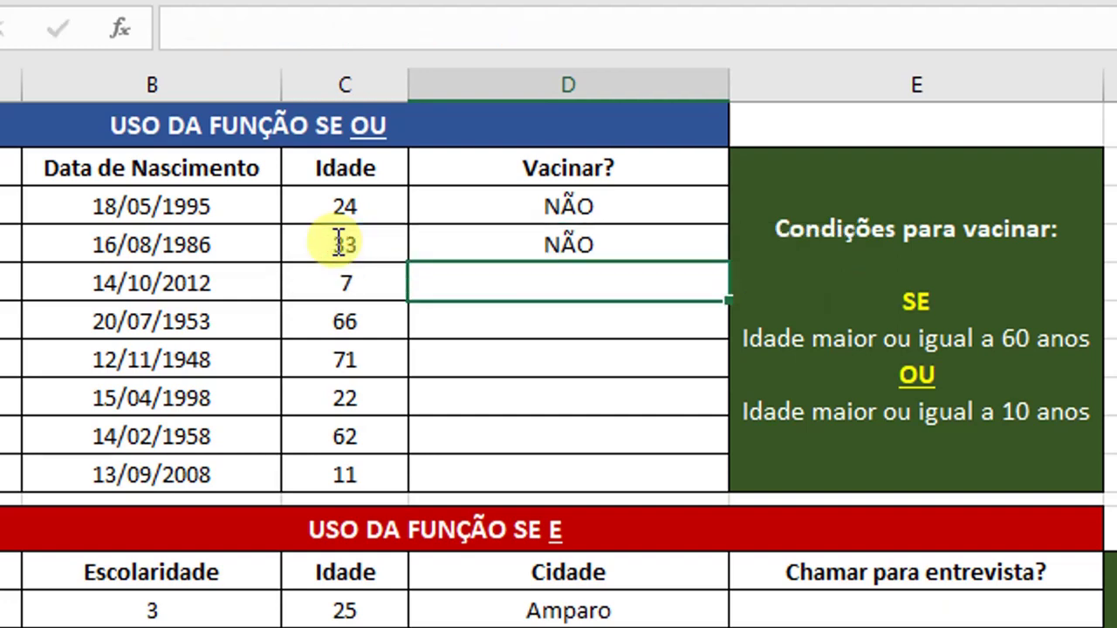
left_click(586, 248)
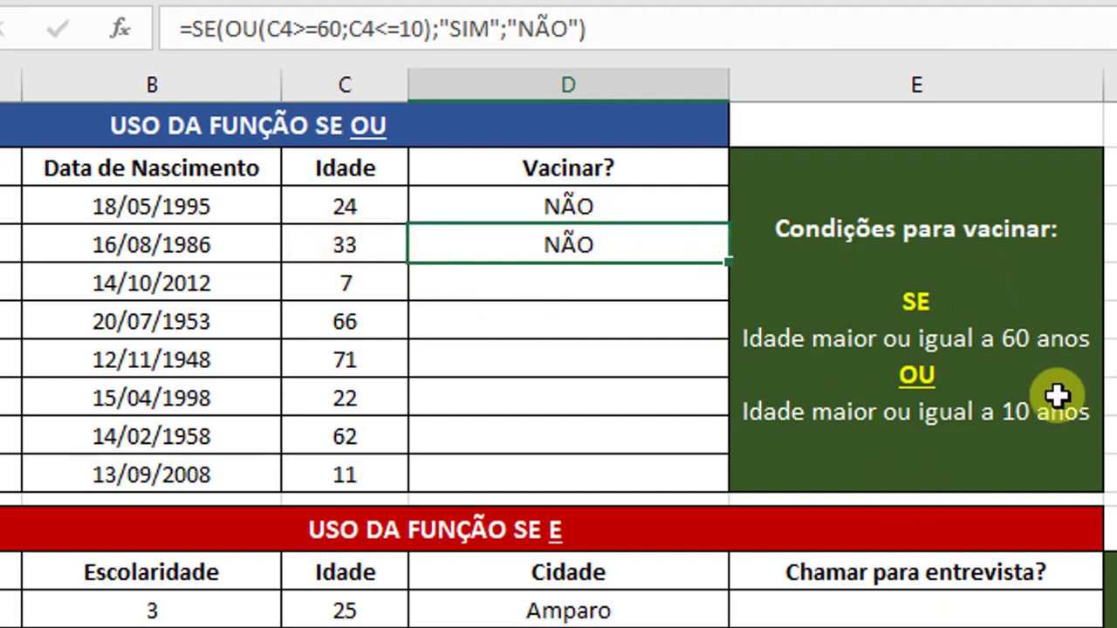
Start the Vacinar? formula in cell D5 with the logical test =SE(OU(C5>=60;C5<=10).
left_click(536, 293)
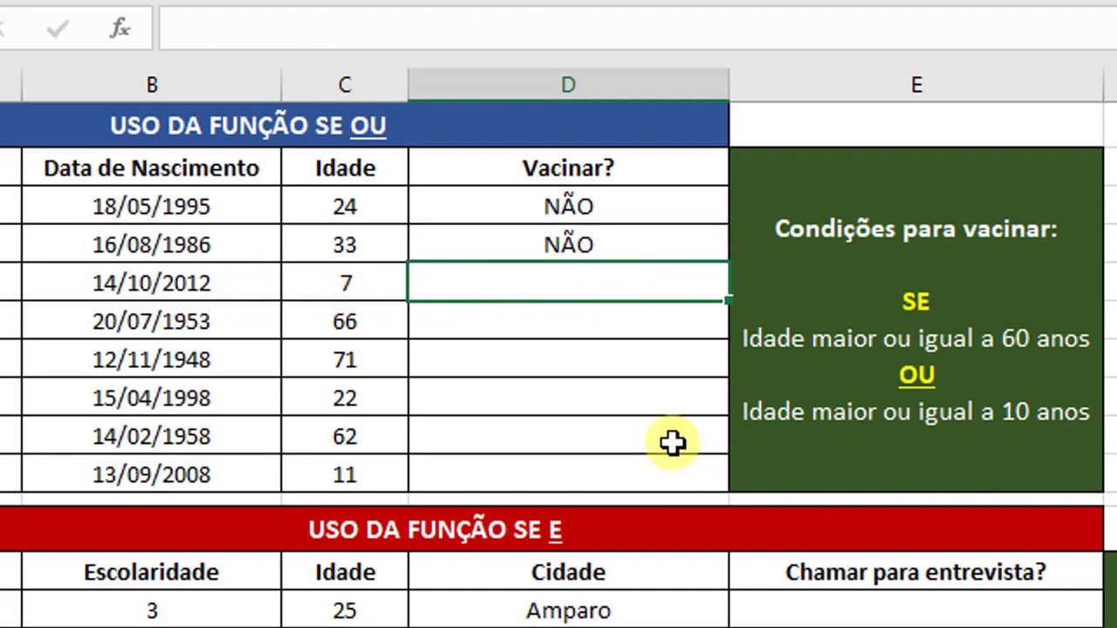
type("=SE")
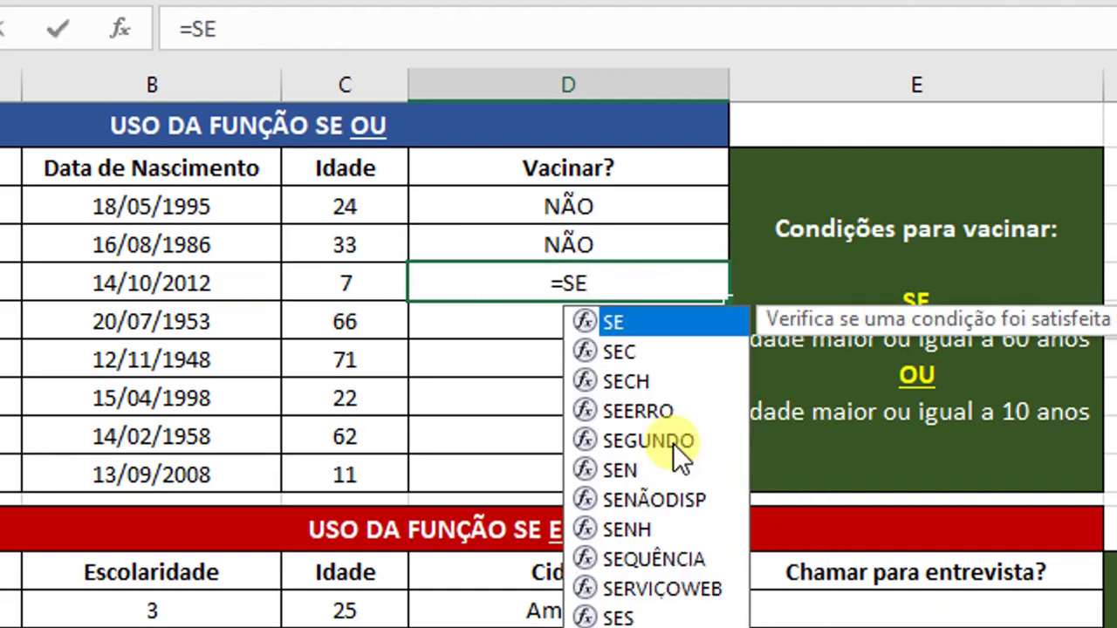
type("(OU(")
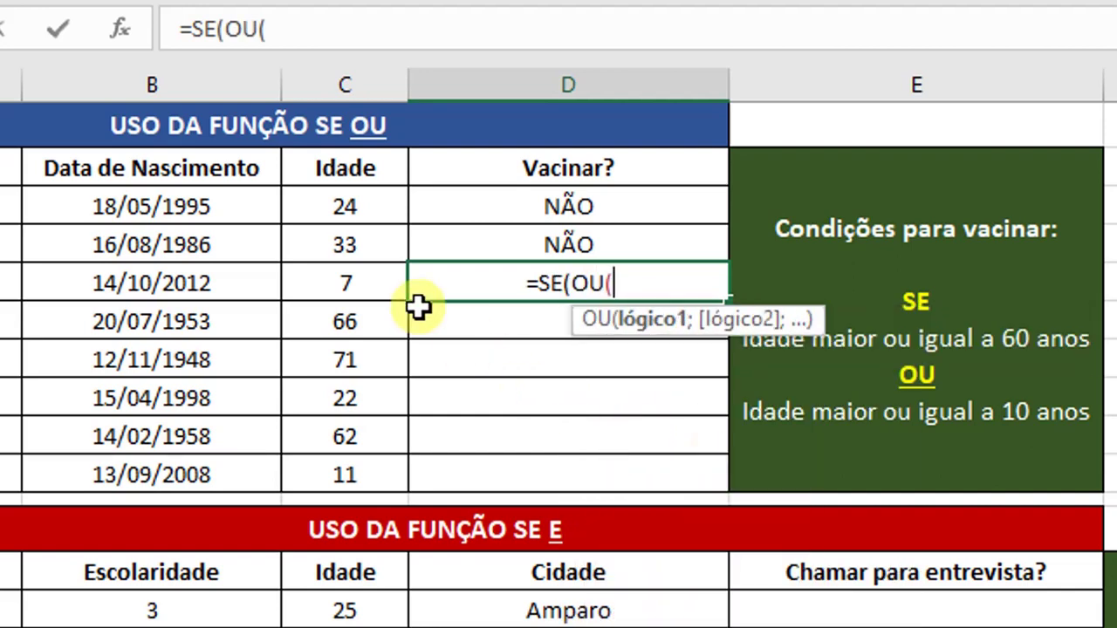
left_click(333, 283)
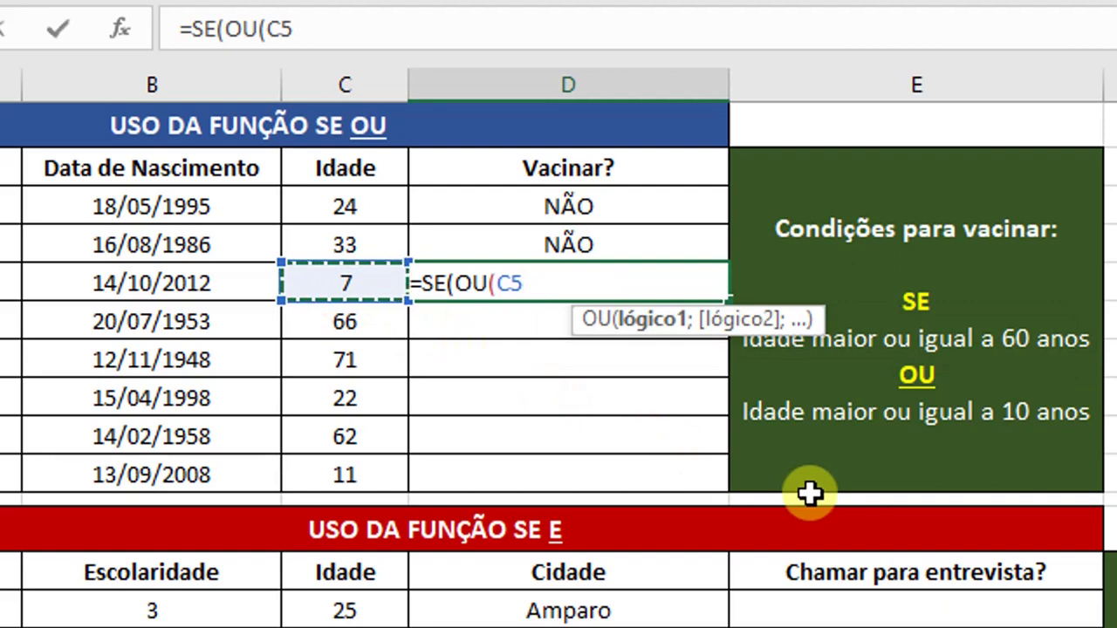
type(">")
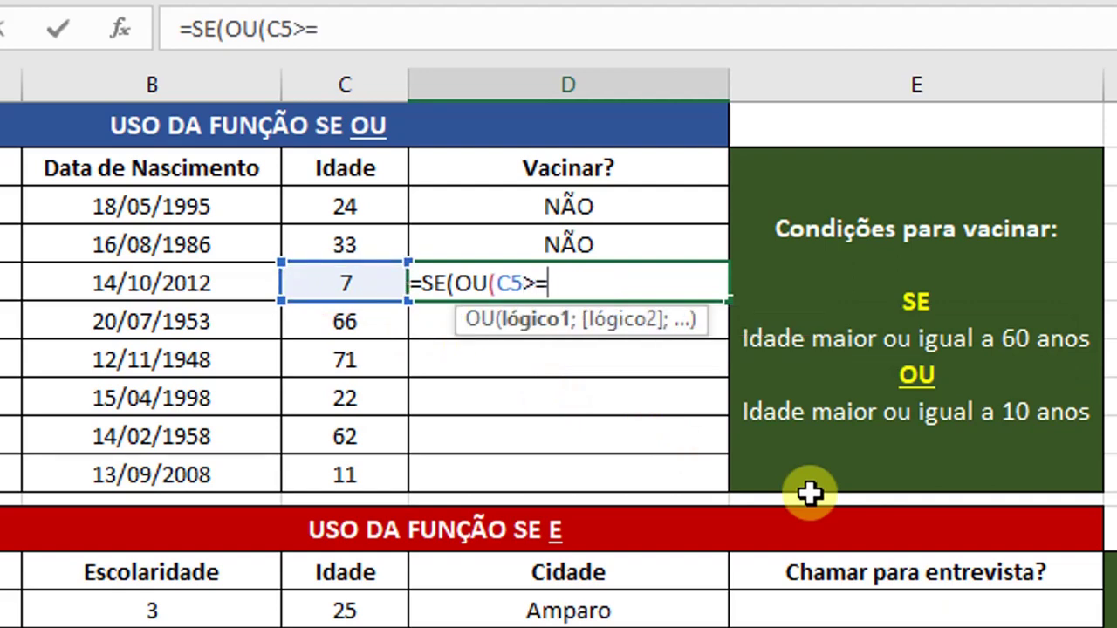
type("=60")
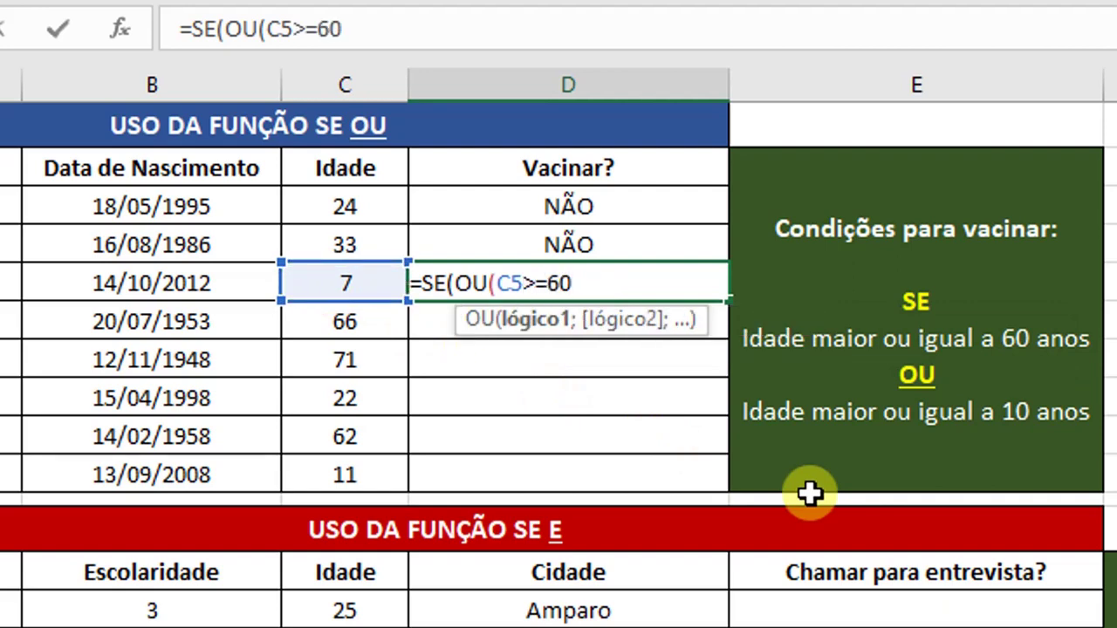
type(";")
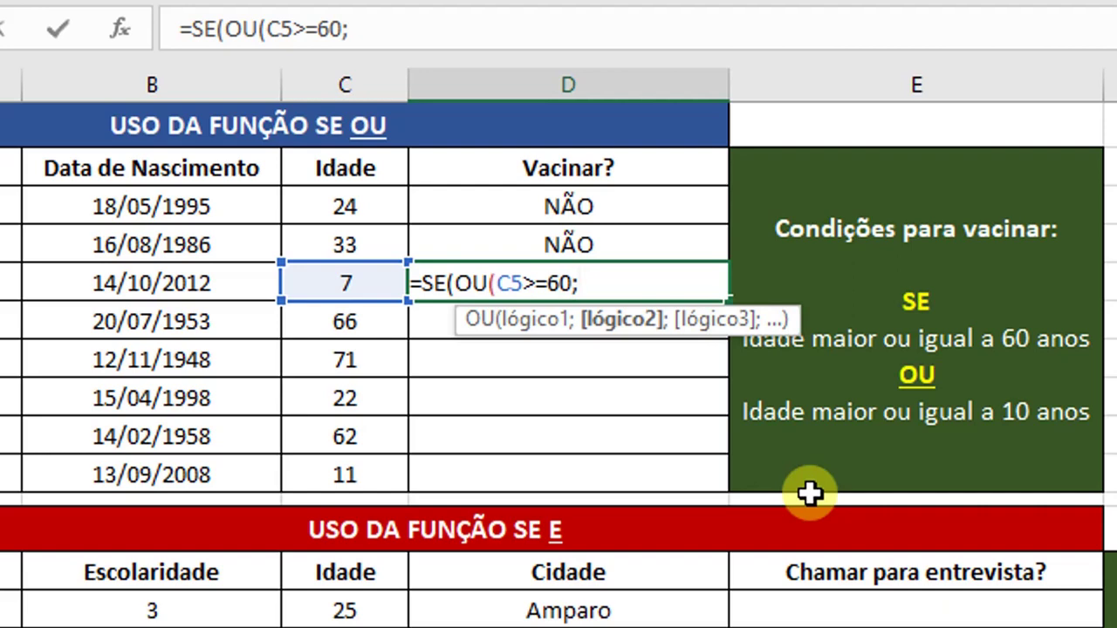
left_click(333, 277)
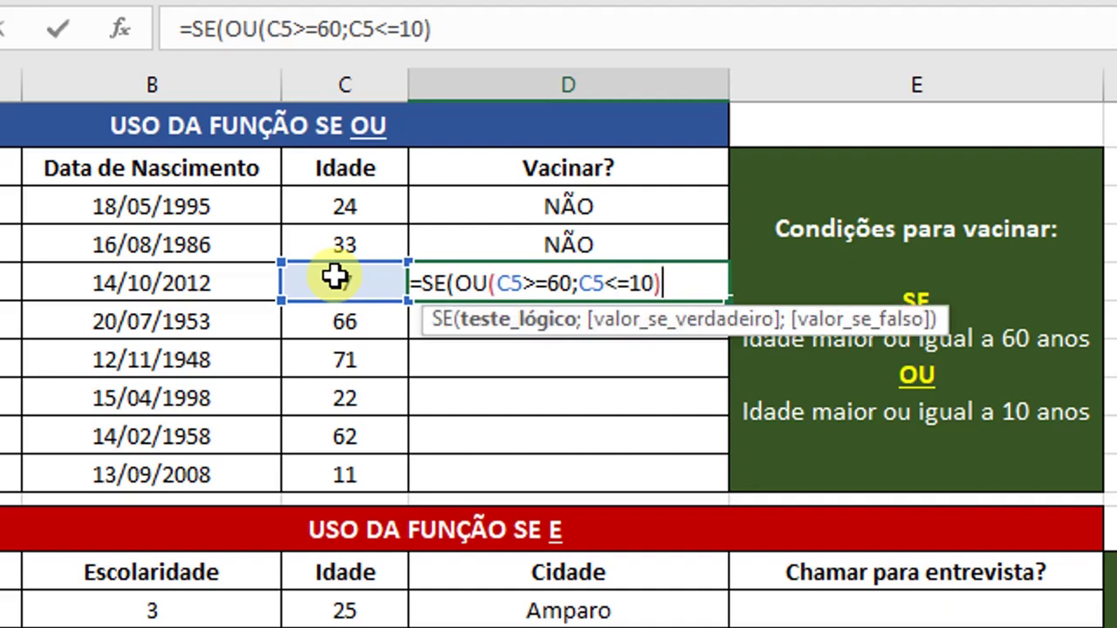
Complete the D5 formula with "SIM" if true and "NÃO" if false, and check its result against the age in C5.
type(";\"SIM")
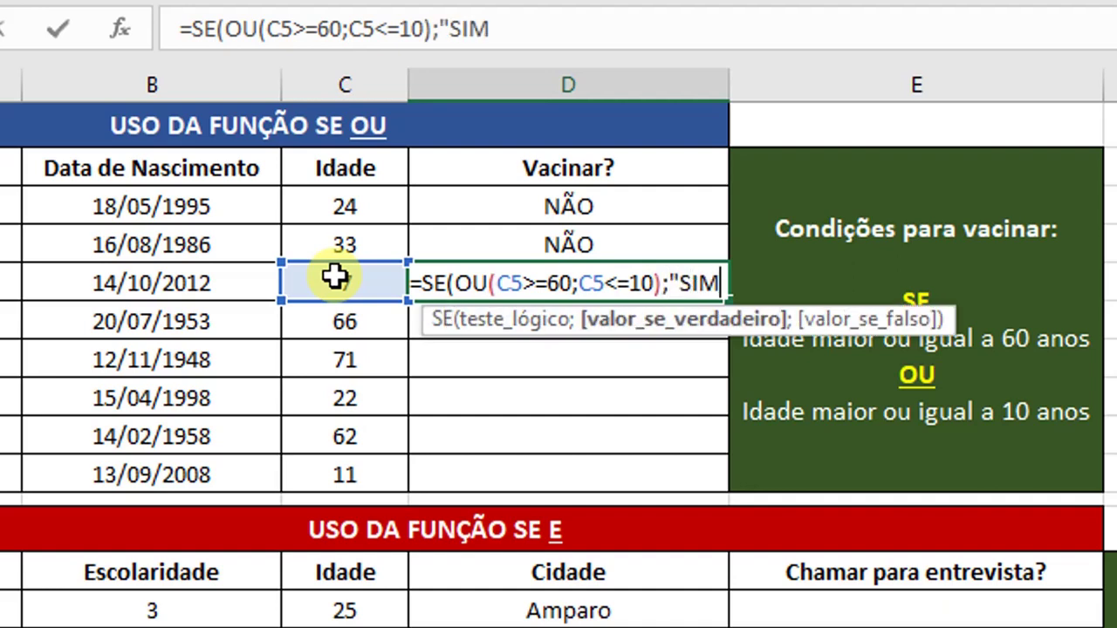
type("\";\"NÃO\"")
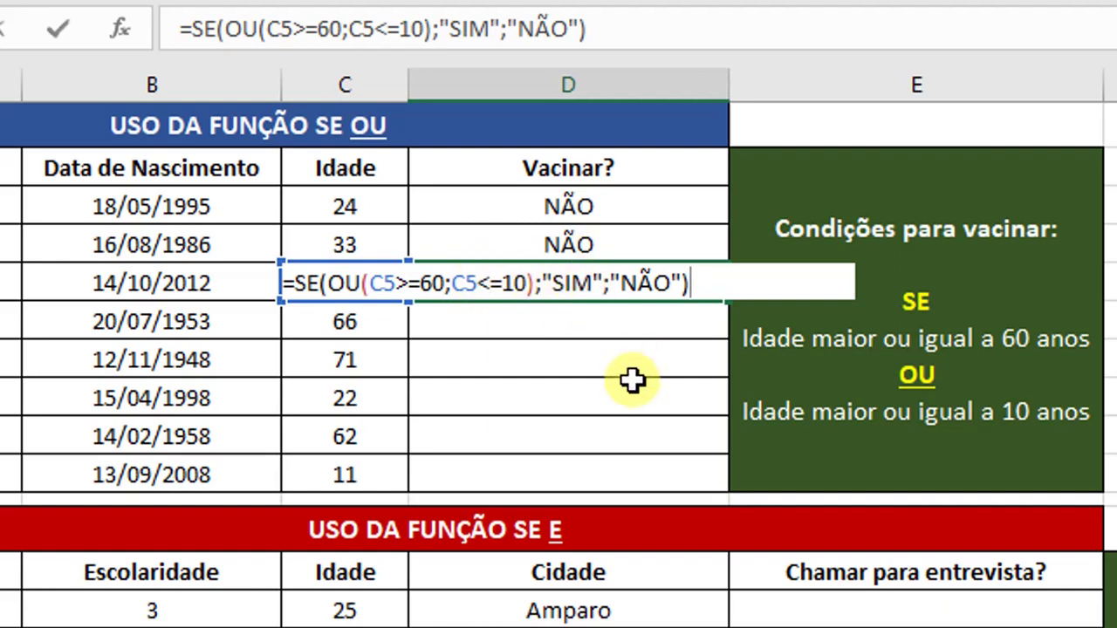
key("Return")
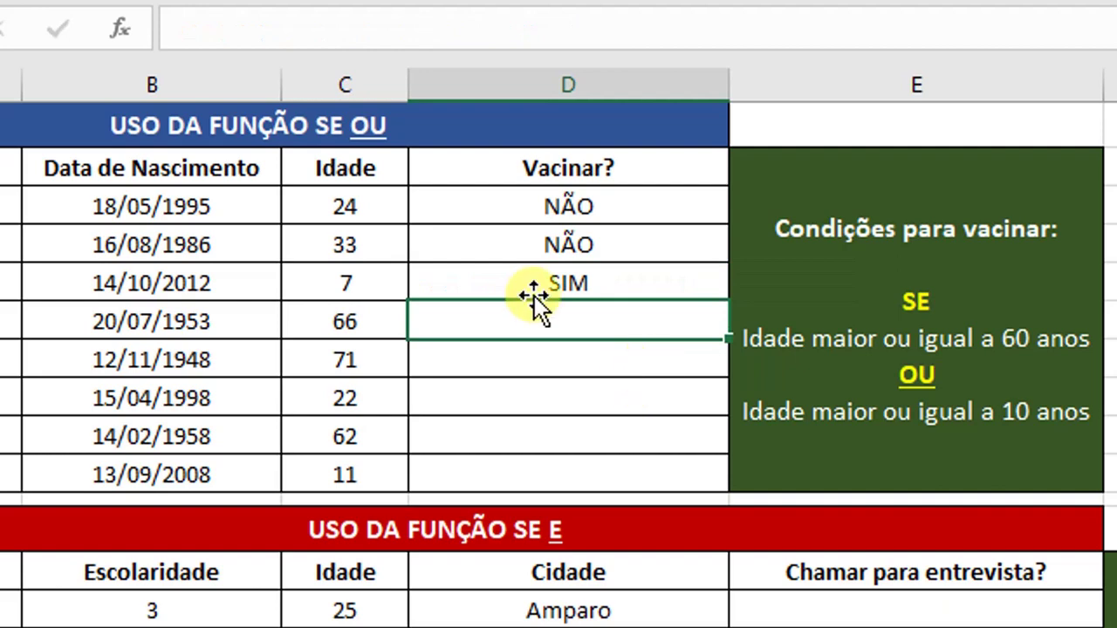
left_click(454, 286)
left_click(368, 283)
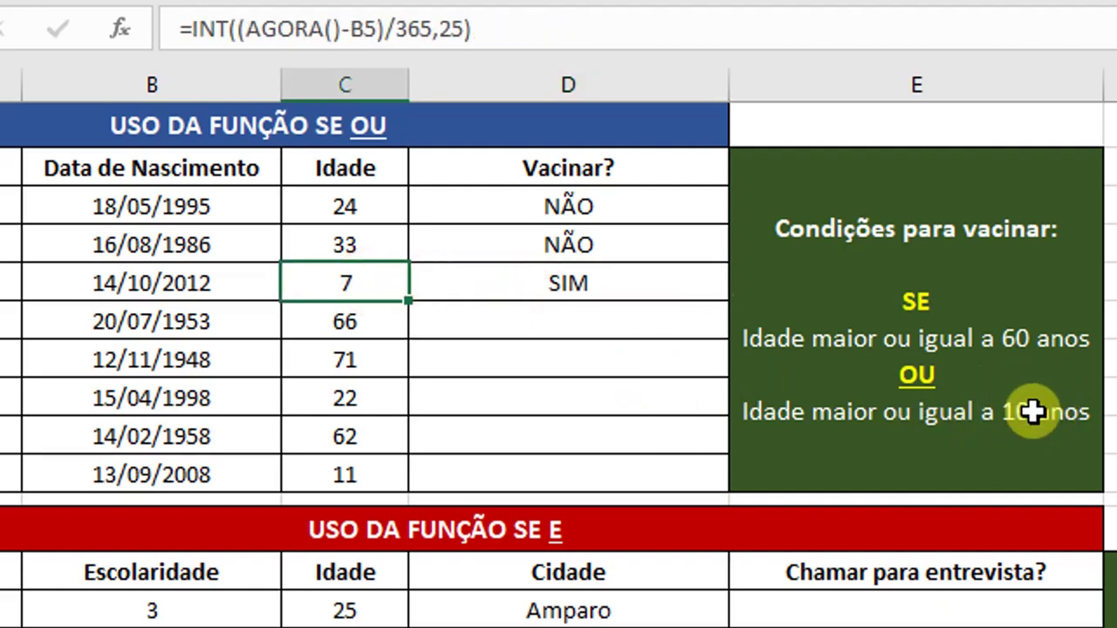
Start the Vacinar? formula in cell D6 with the logical test =SE(OU(C6>=60;C6<=10);.
left_click(529, 322)
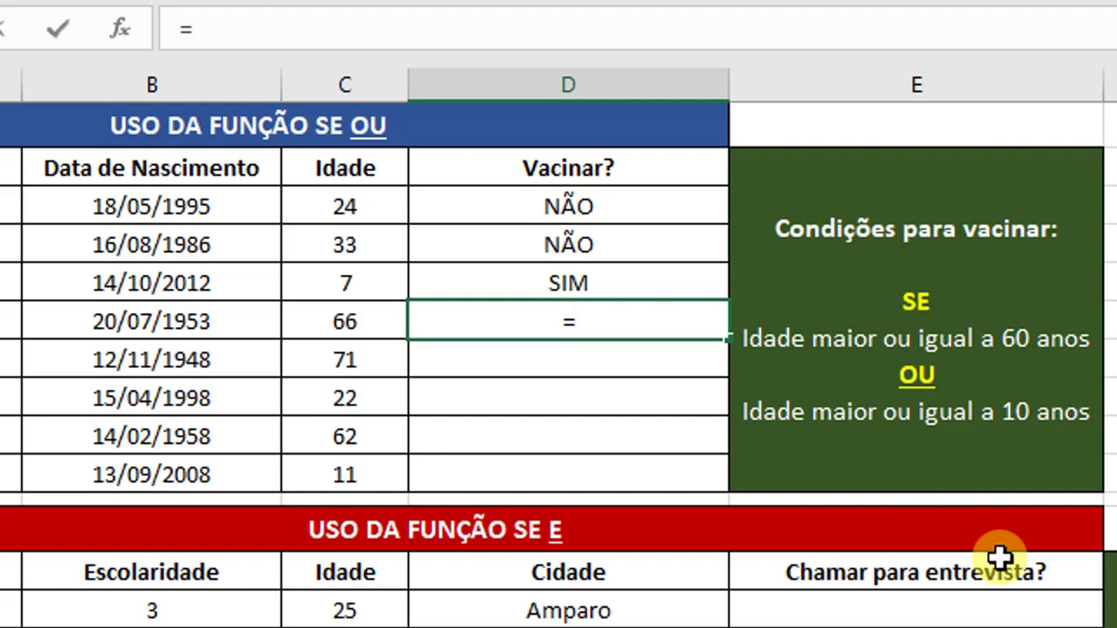
type("SE(")
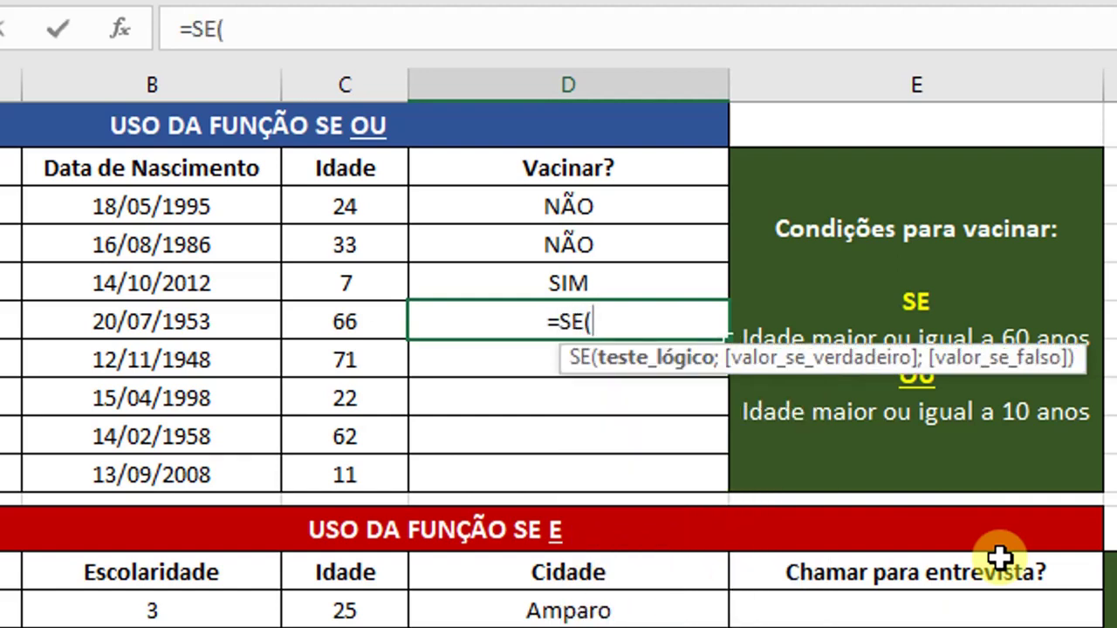
type("OU(")
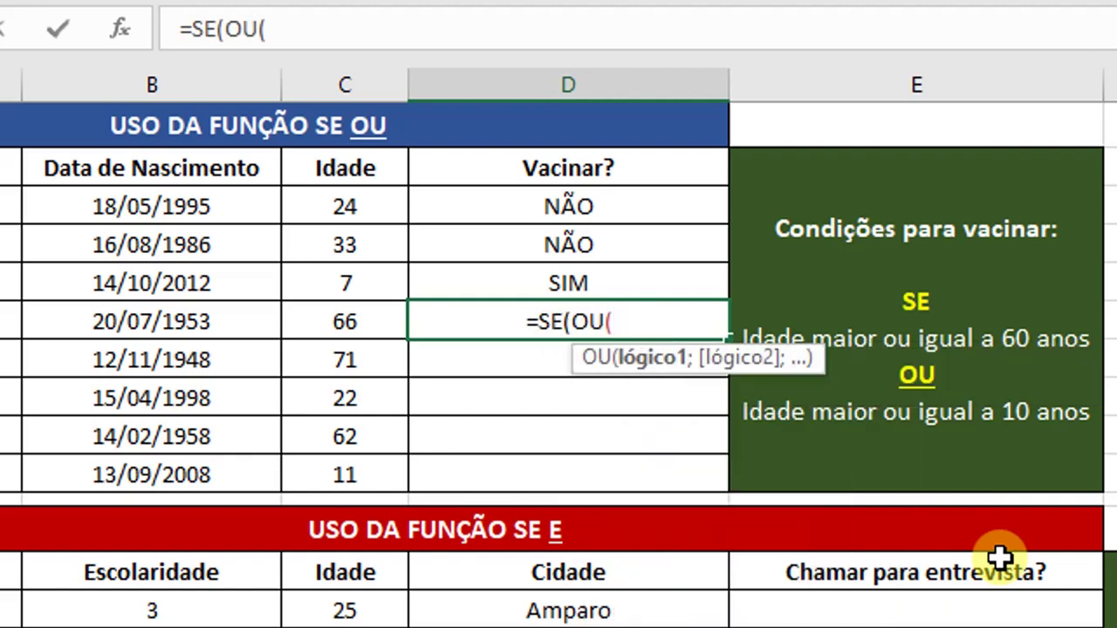
left_click(358, 321)
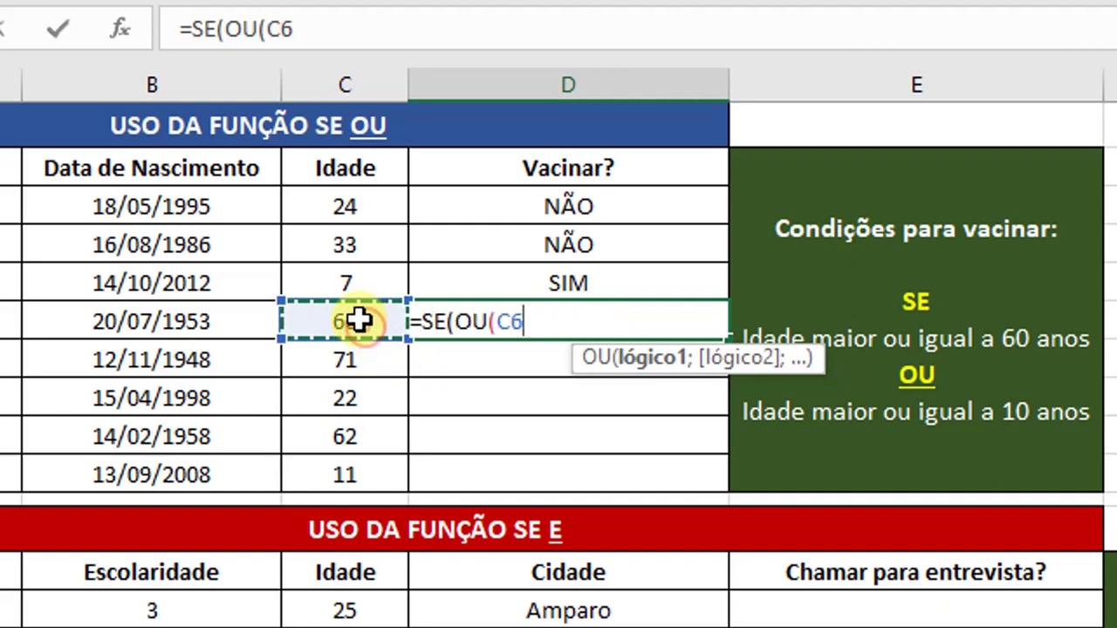
type(">")
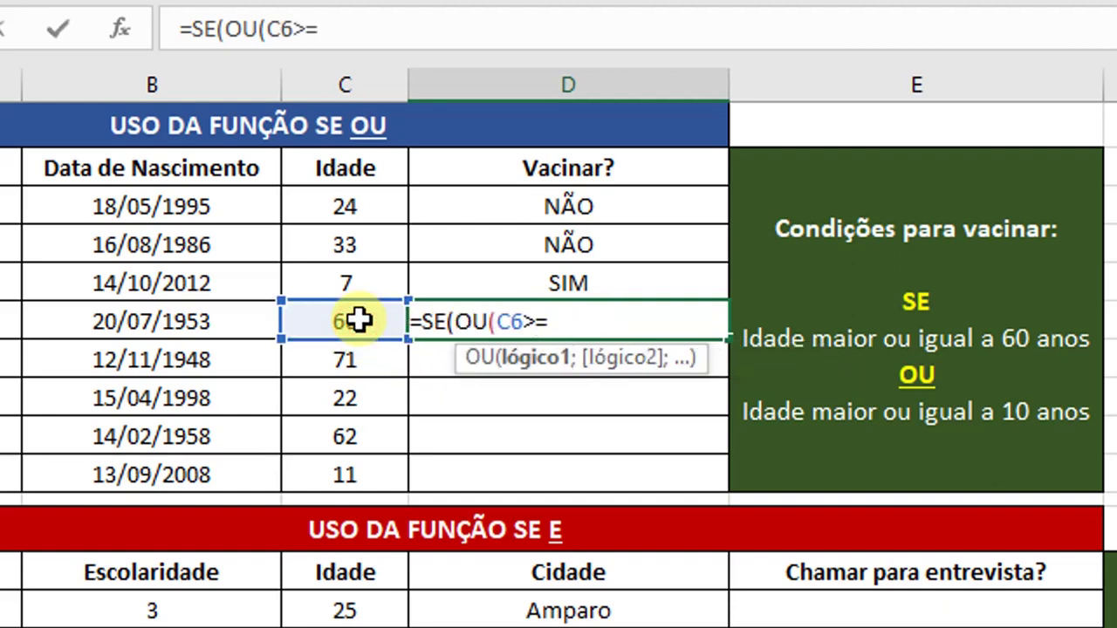
type("=60")
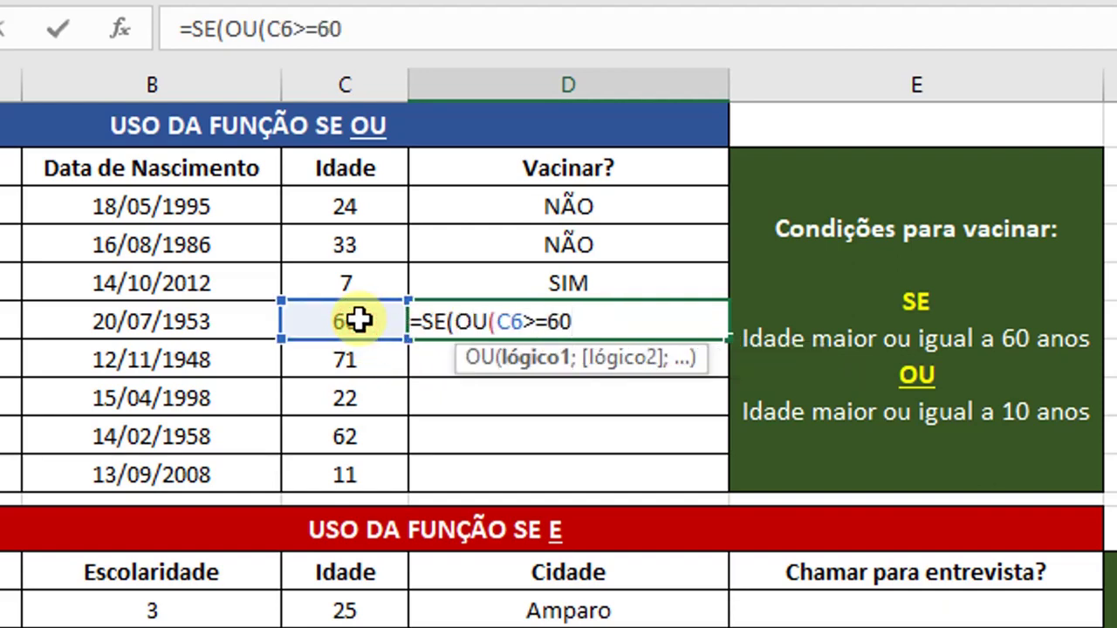
type(";")
left_click(358, 321)
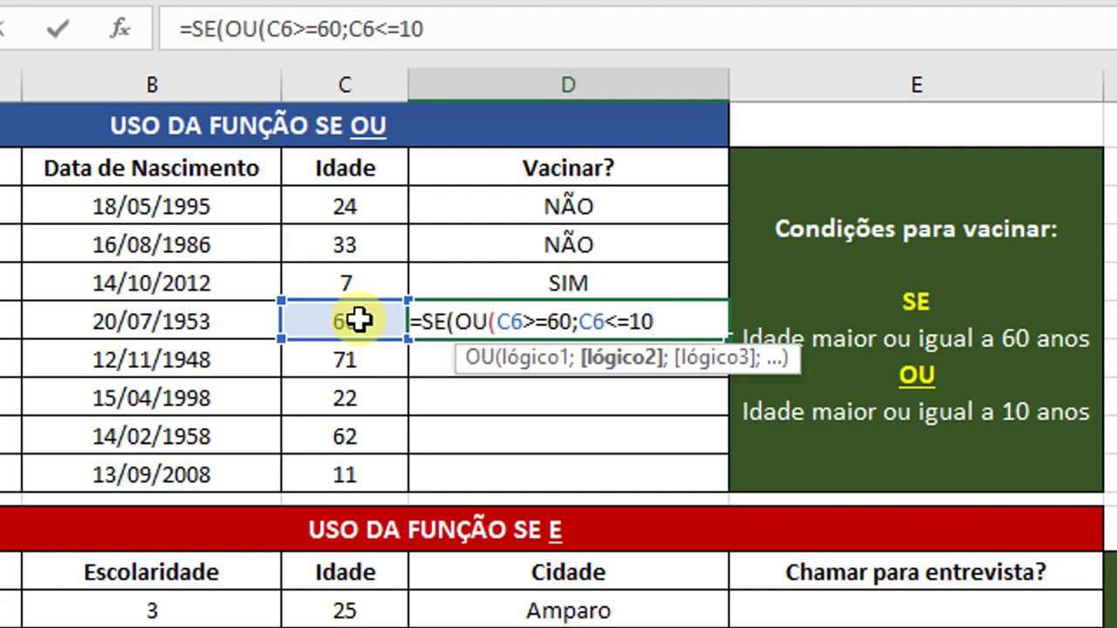
type("<=10)")
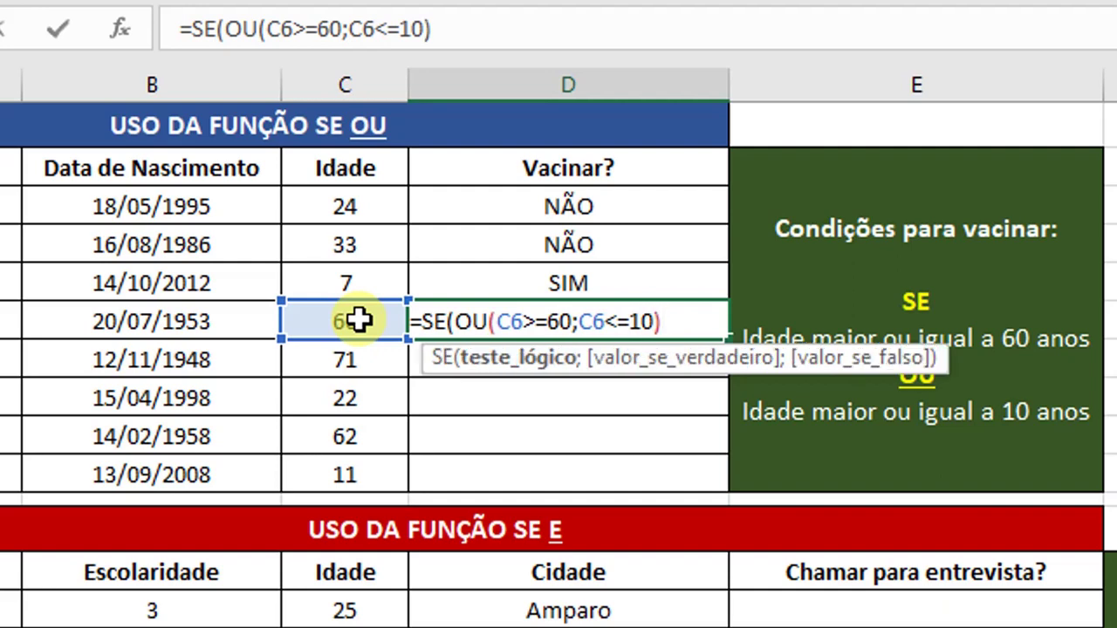
type(";")
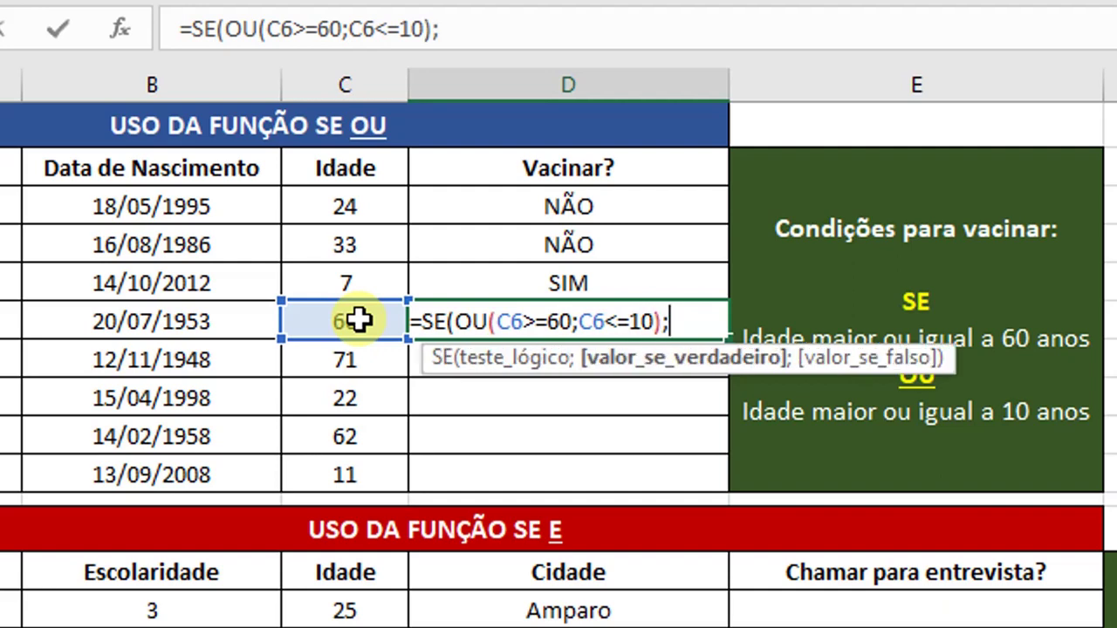
Complete the D6 formula with "SIM" if true and "NÃO" if false, and check its result against the age in C6.
type("\"SIM\";\"NÃO\")")
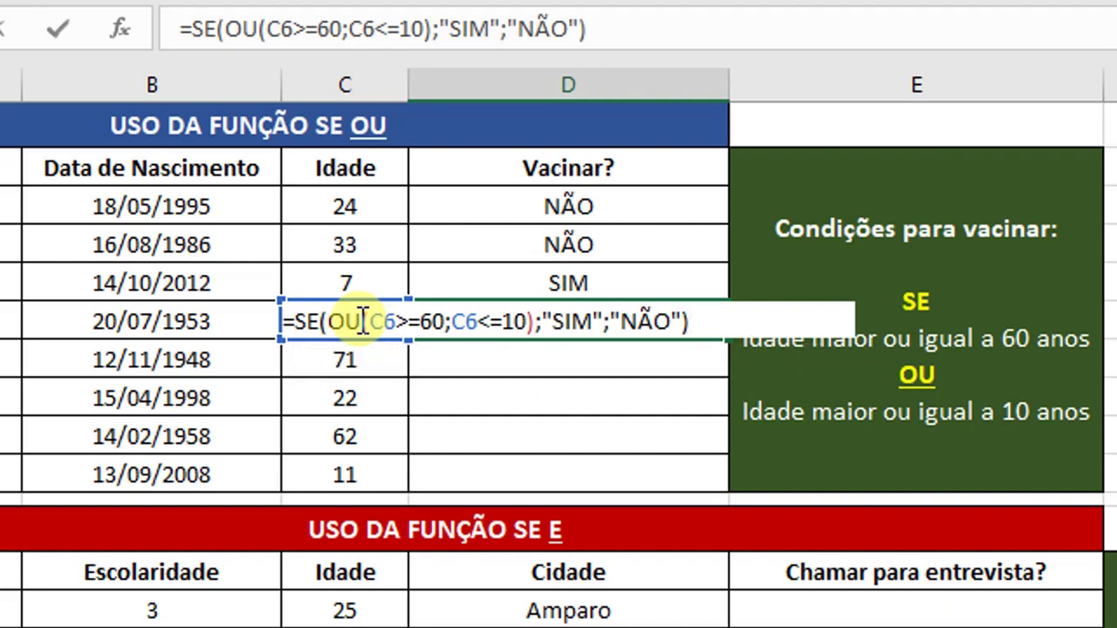
key("Return")
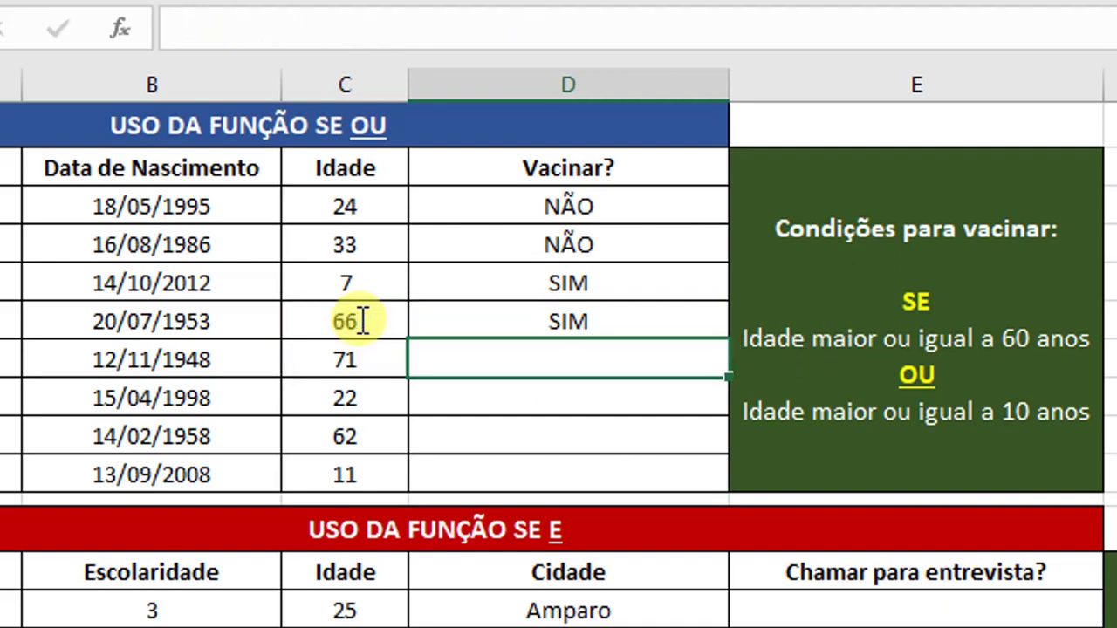
left_click(564, 319)
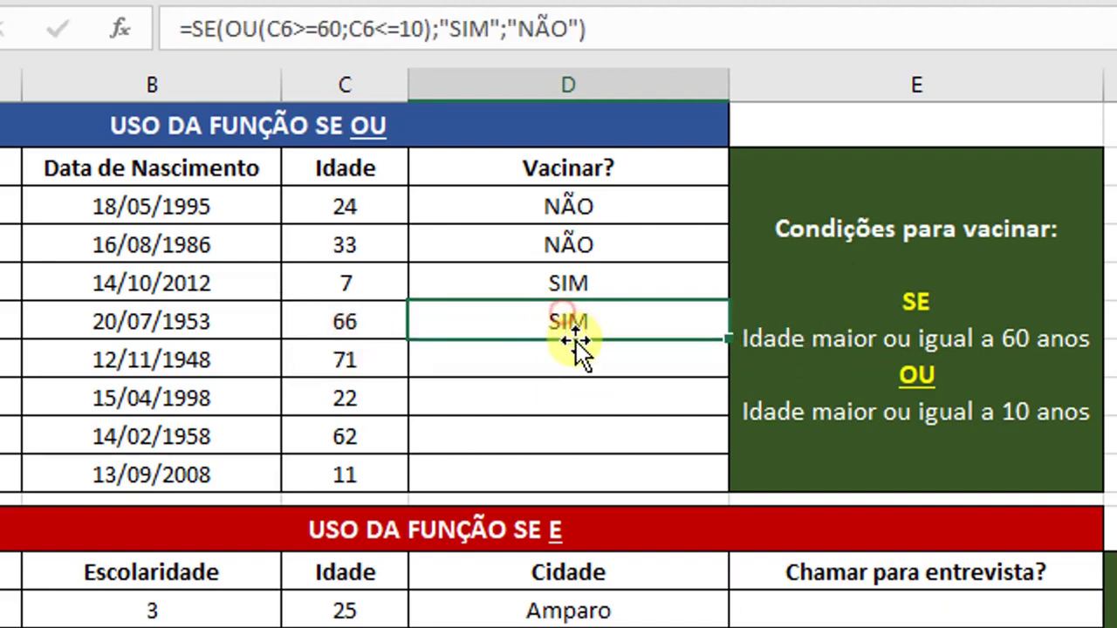
left_click(342, 322)
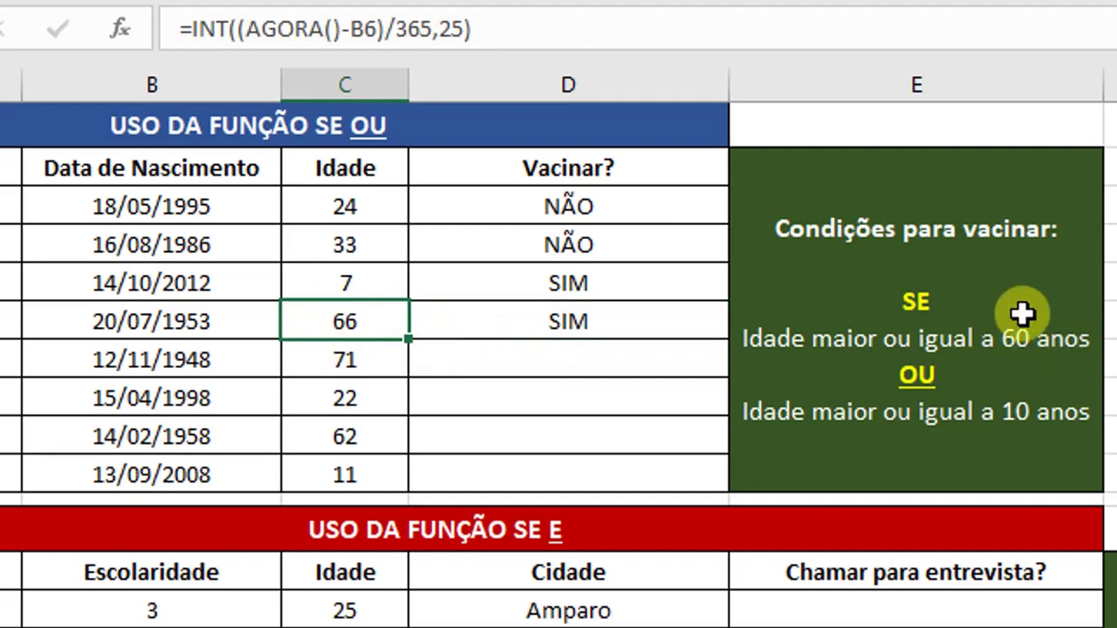
Copy the D6 formula down through D10 and review the formulas in D10 up to D6.
left_click(677, 324)
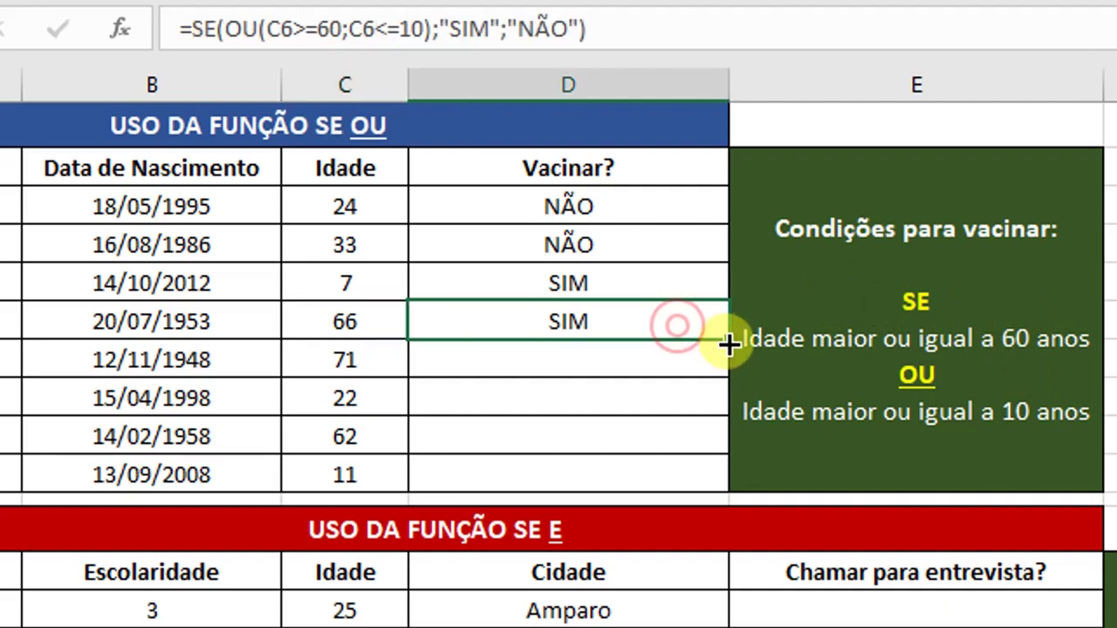
left_click_drag(725, 338, 728, 486)
left_click(592, 467)
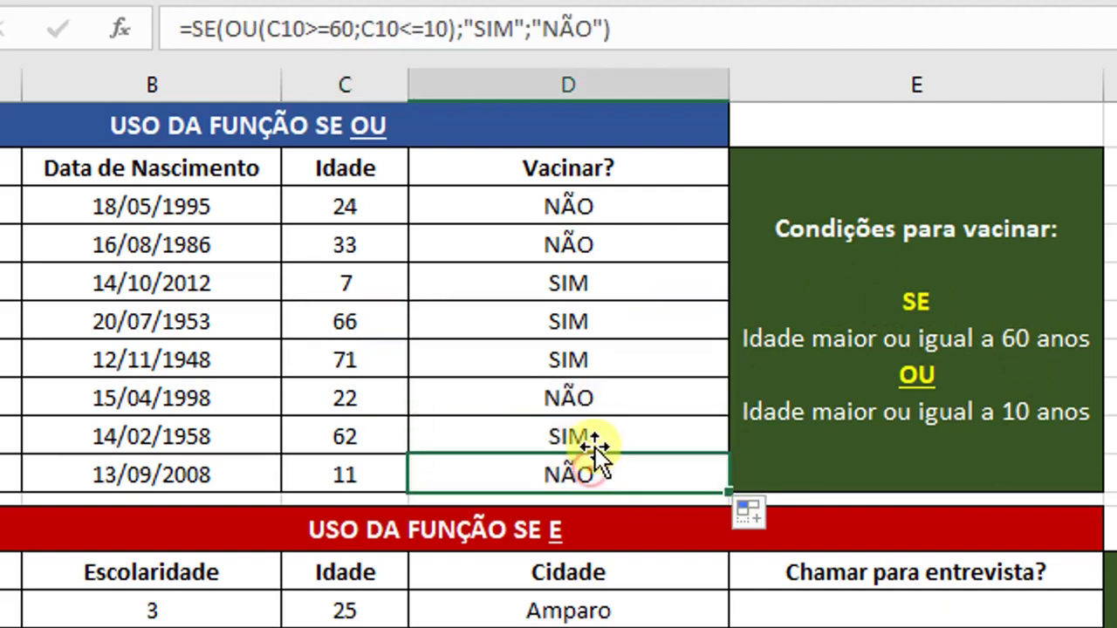
left_click(597, 432)
left_click(598, 396)
left_click(599, 357)
left_click(598, 321)
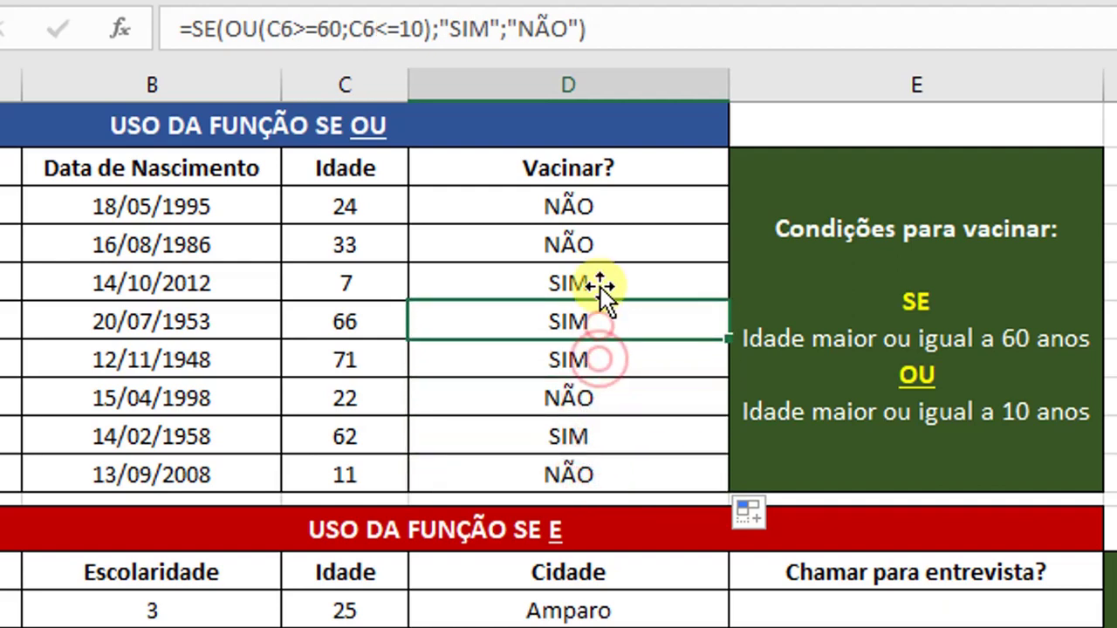
Review the Vacinar? formulas in cells D5, D4 and D3.
left_click(600, 283)
left_click(596, 244)
left_click(597, 206)
left_click(593, 245)
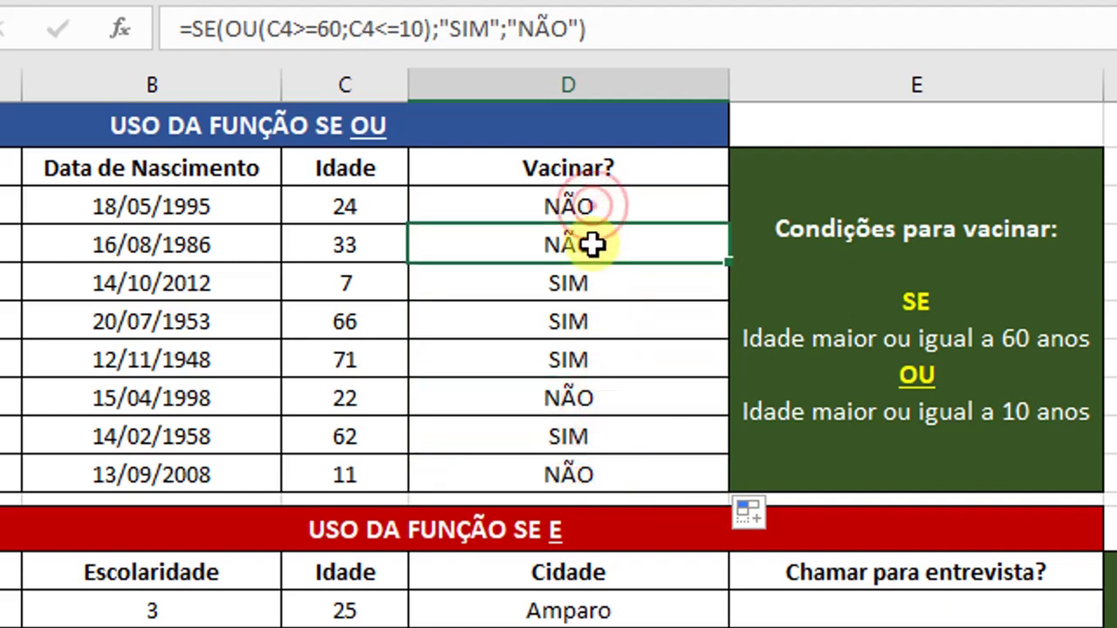
left_click(593, 286)
left_click(593, 243)
left_click(593, 210)
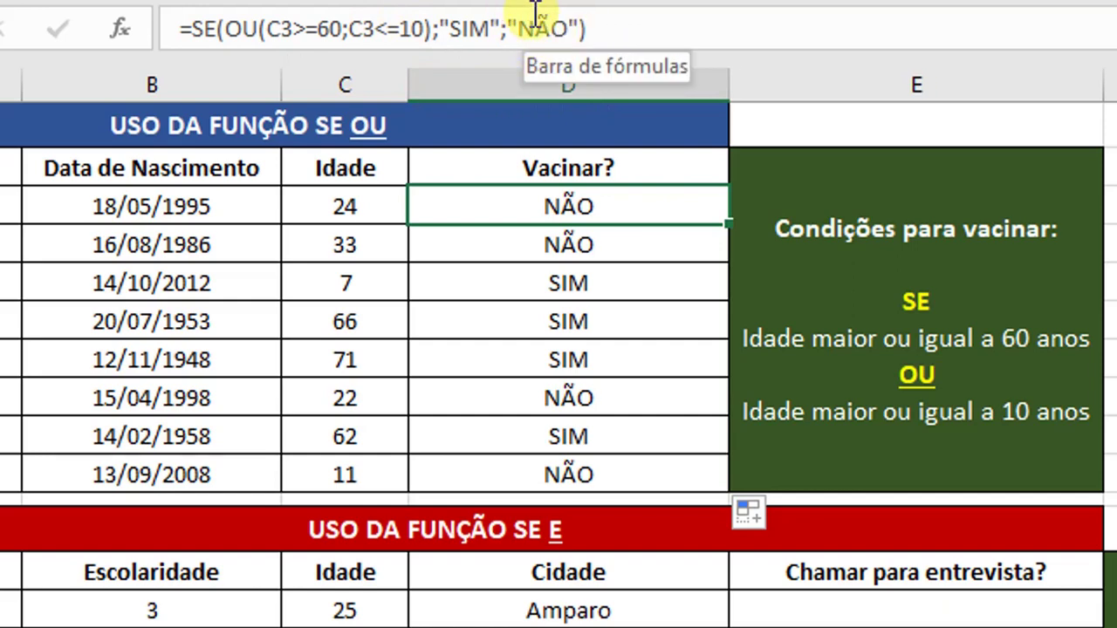
Examine the Escolaridade, Idade and Cidade values in B14, C14 and D14 of the SE E table against the interview conditions.
left_click(896, 613)
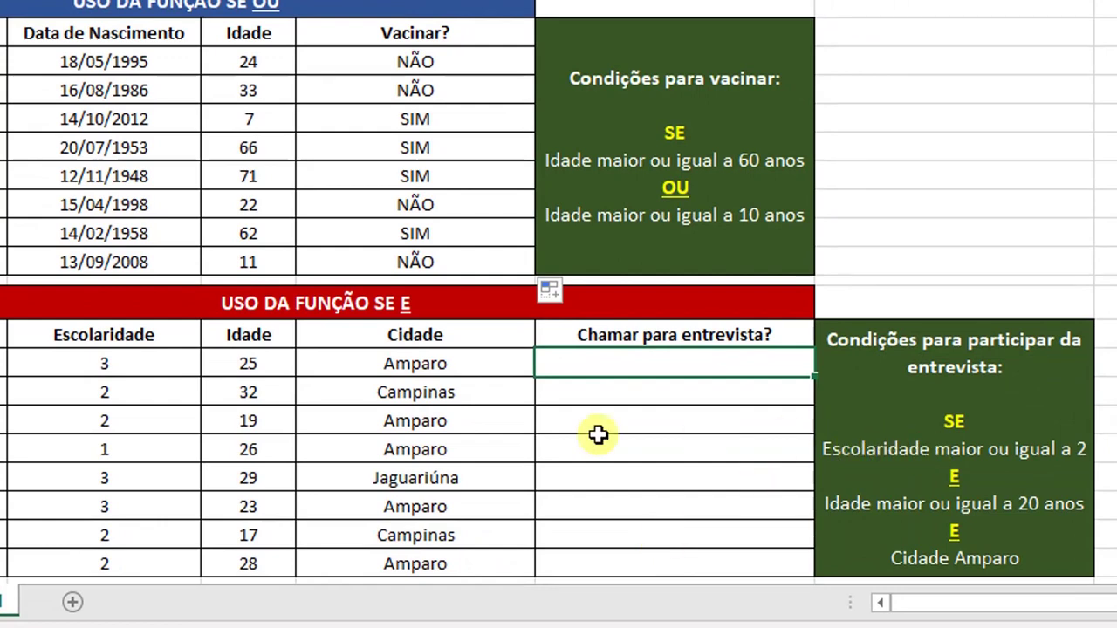
left_click(118, 365)
left_click(232, 363)
left_click(410, 364)
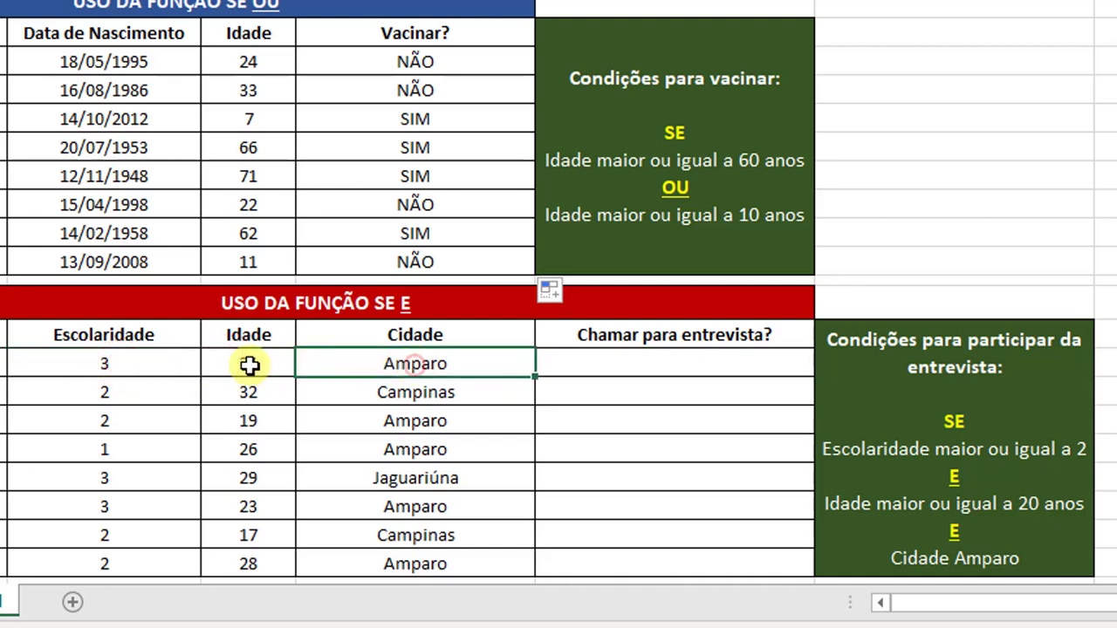
left_click(149, 365)
left_click(264, 365)
left_click(404, 365)
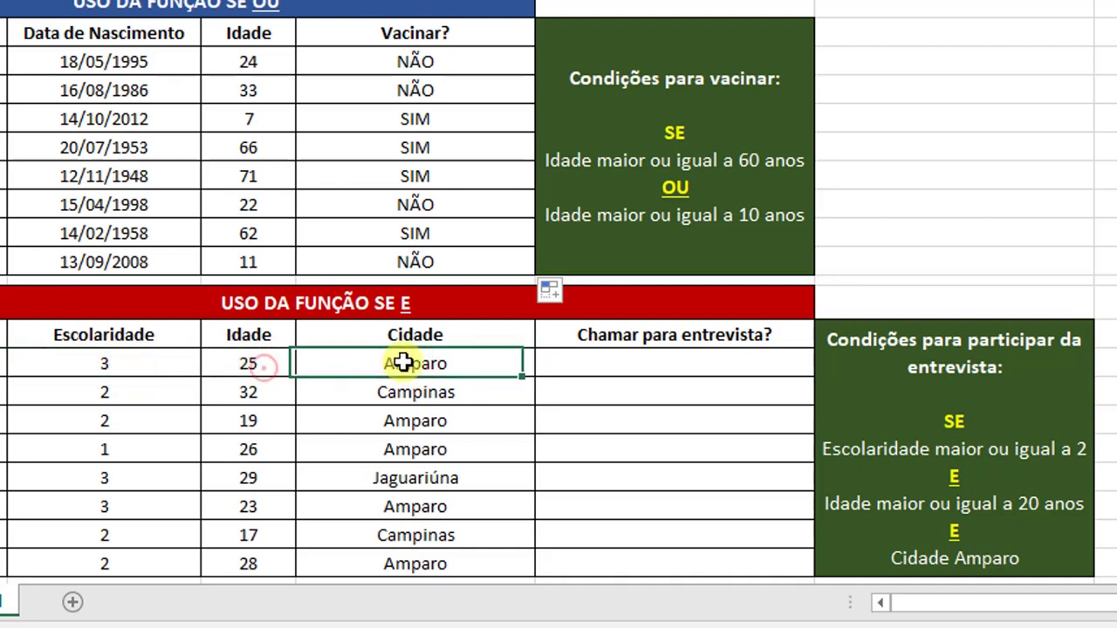
left_click(154, 365)
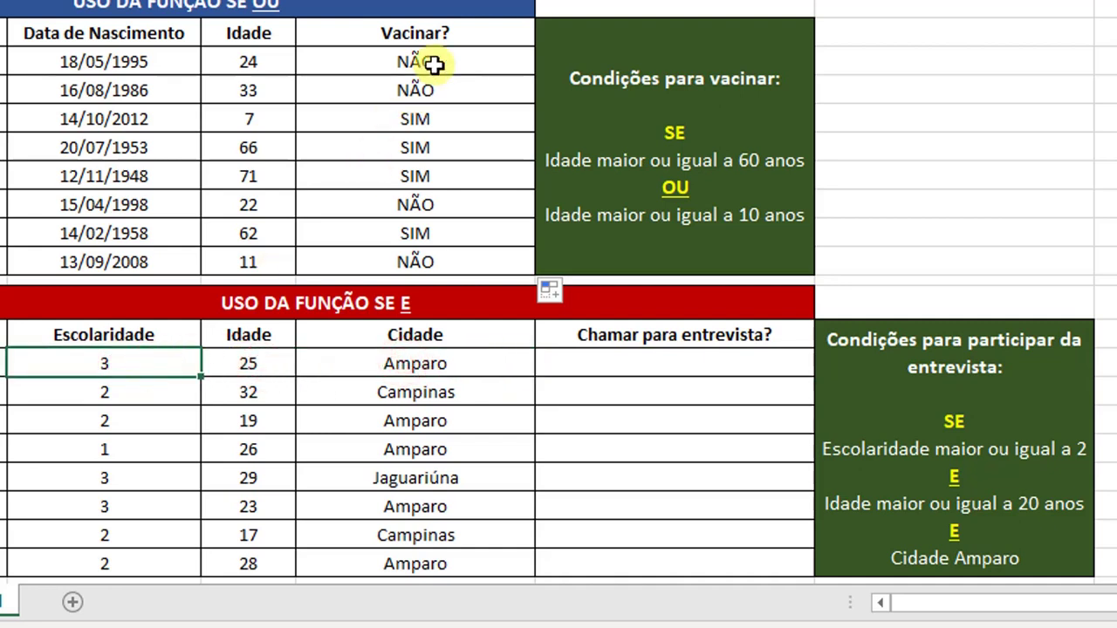
left_click(137, 365)
left_click(264, 362)
left_click(384, 361)
left_click(140, 361)
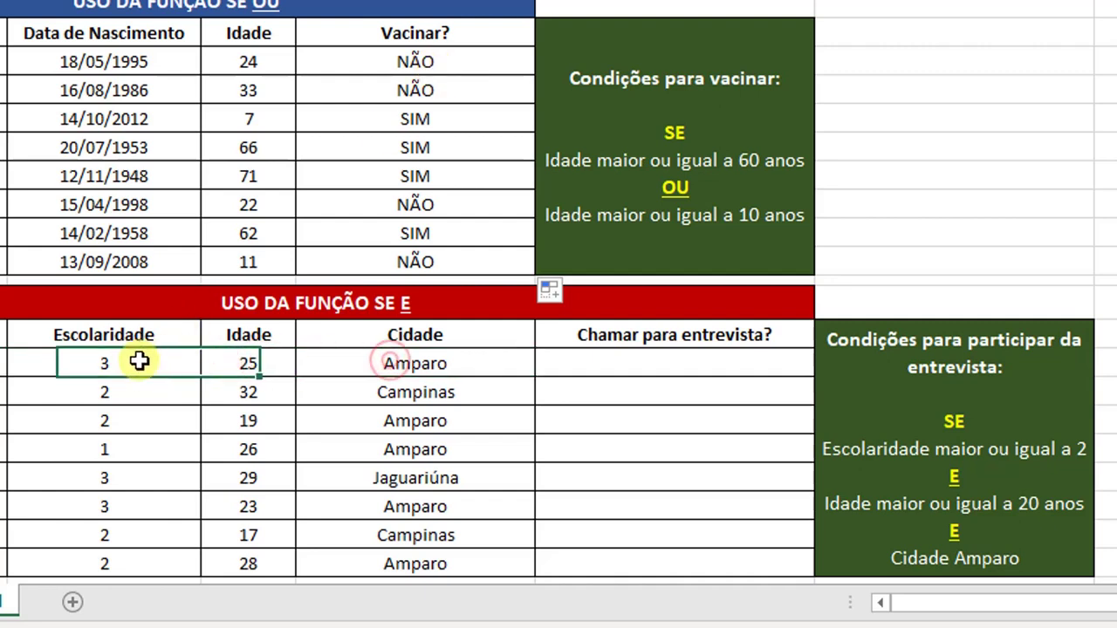
left_click(260, 361)
left_click(386, 361)
Start the Chamar para entrevista? formula in E14 with the first two conditions, =SE(E(B14>=2;C14>=20.
left_click(607, 365)
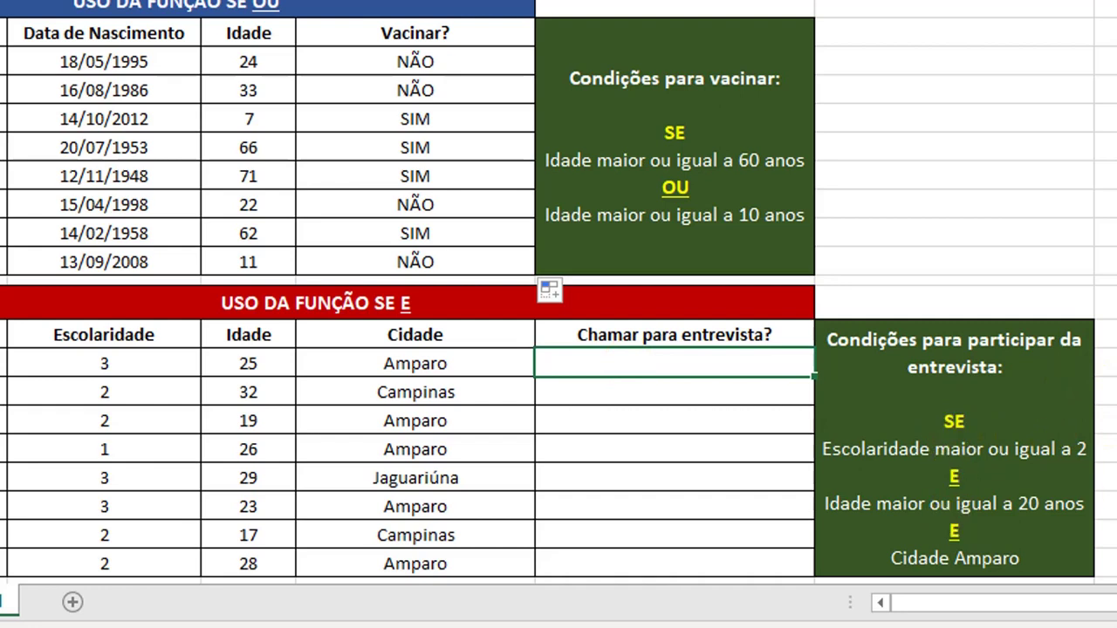
type("S")
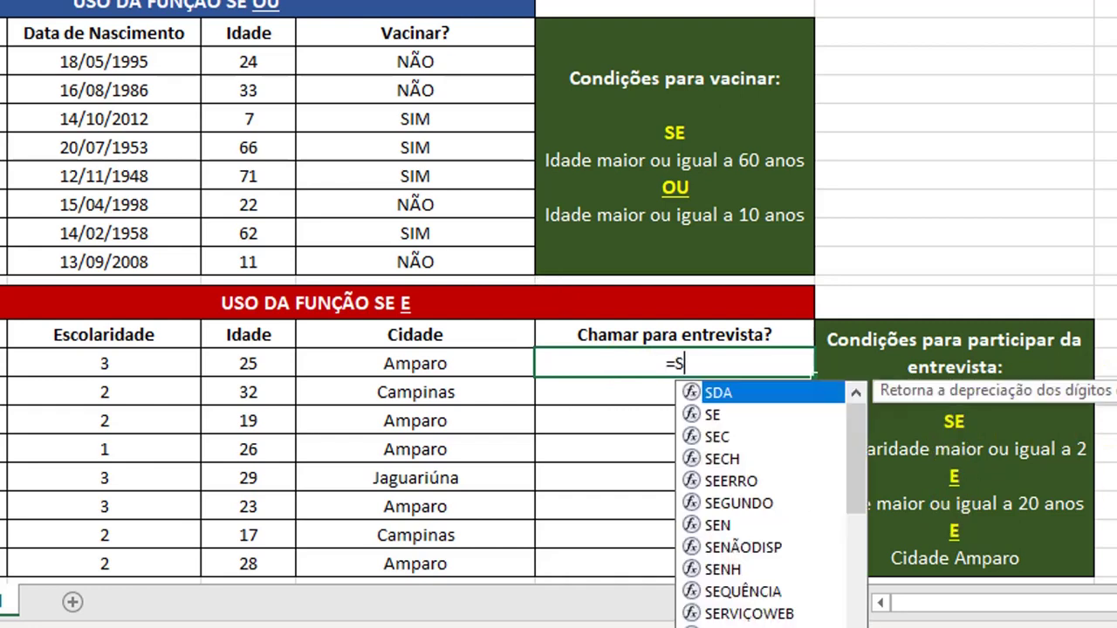
type("E(E")
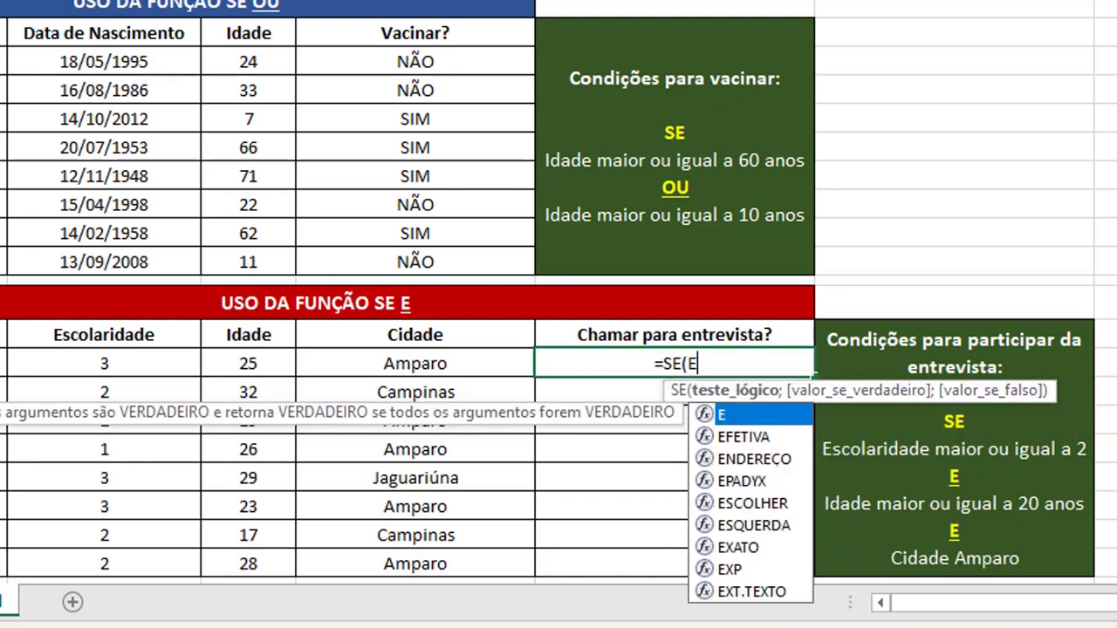
type("(")
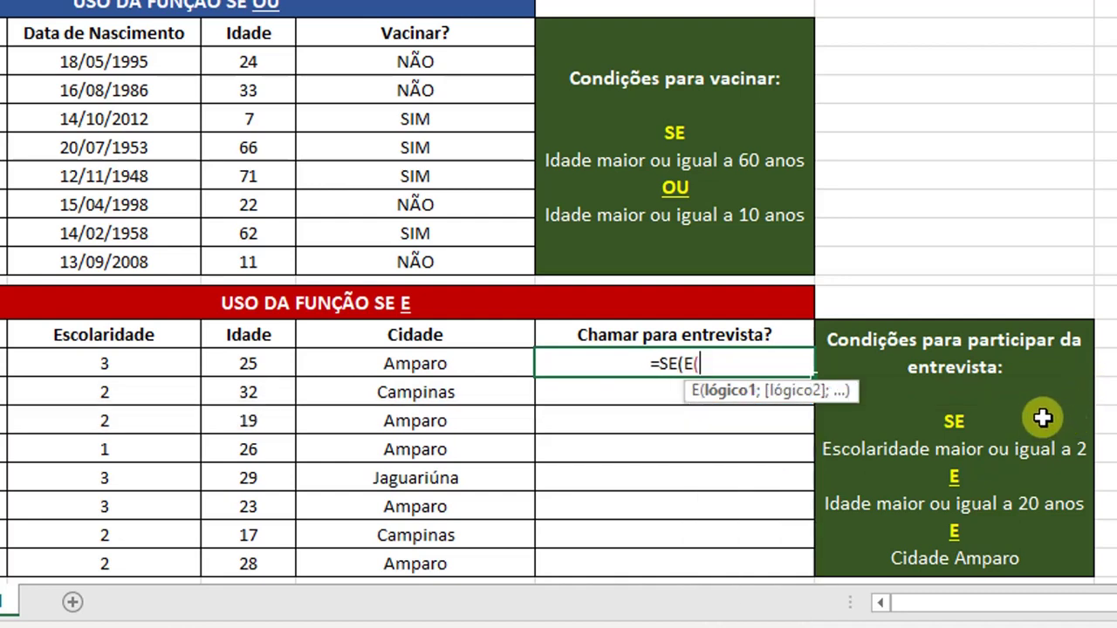
left_click(110, 363)
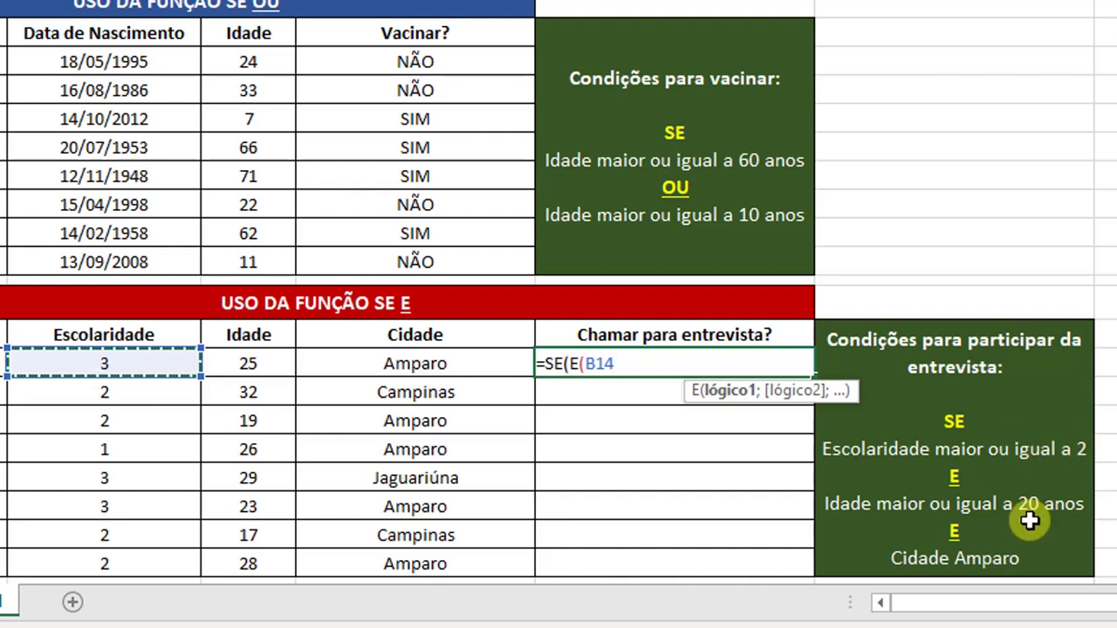
type(">")
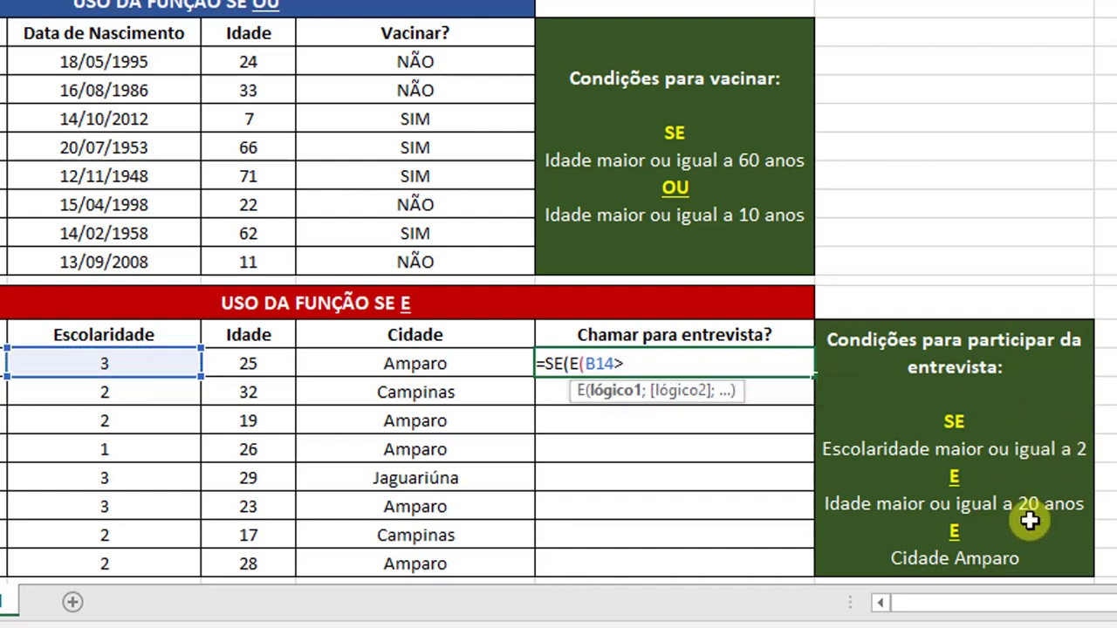
type("=2;")
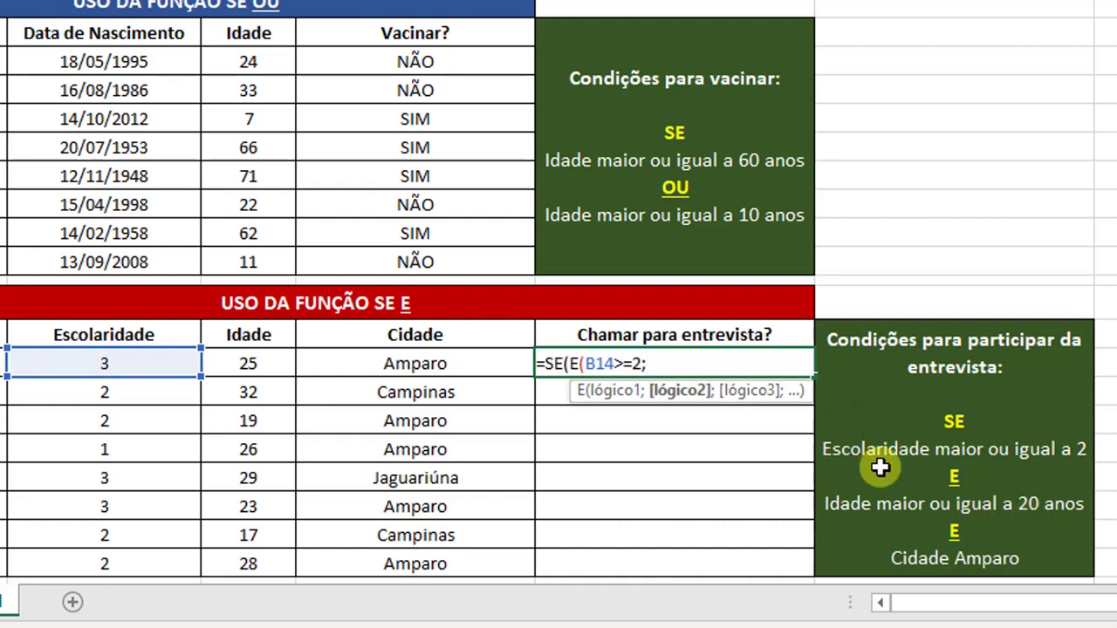
left_click(237, 363)
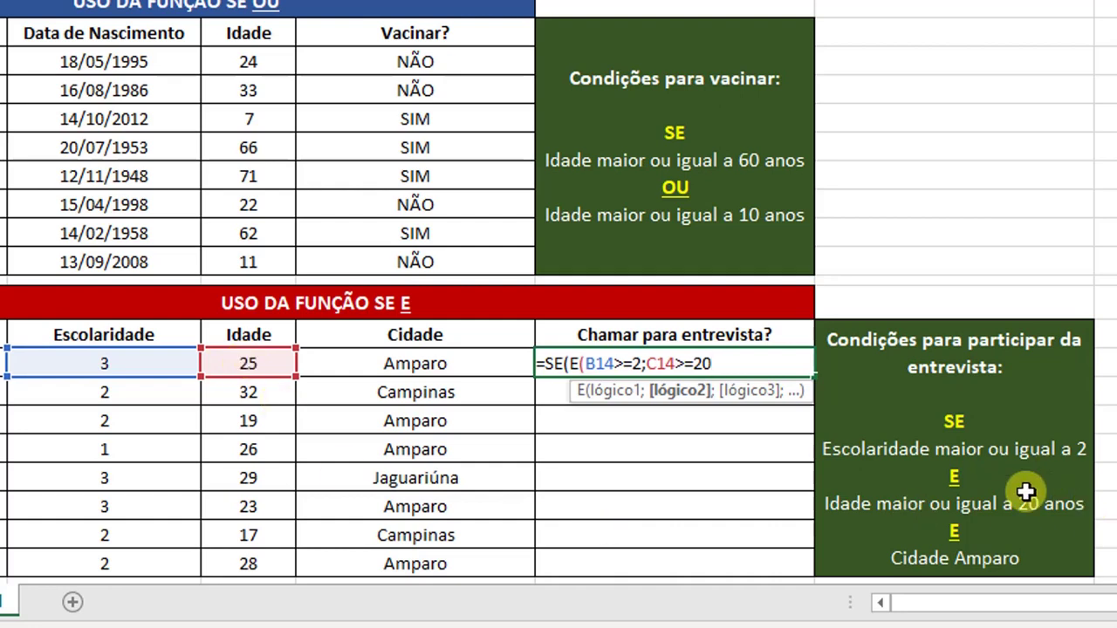
Add the third condition D14="Amparo" to the E14 formula and close the E function.
type(";")
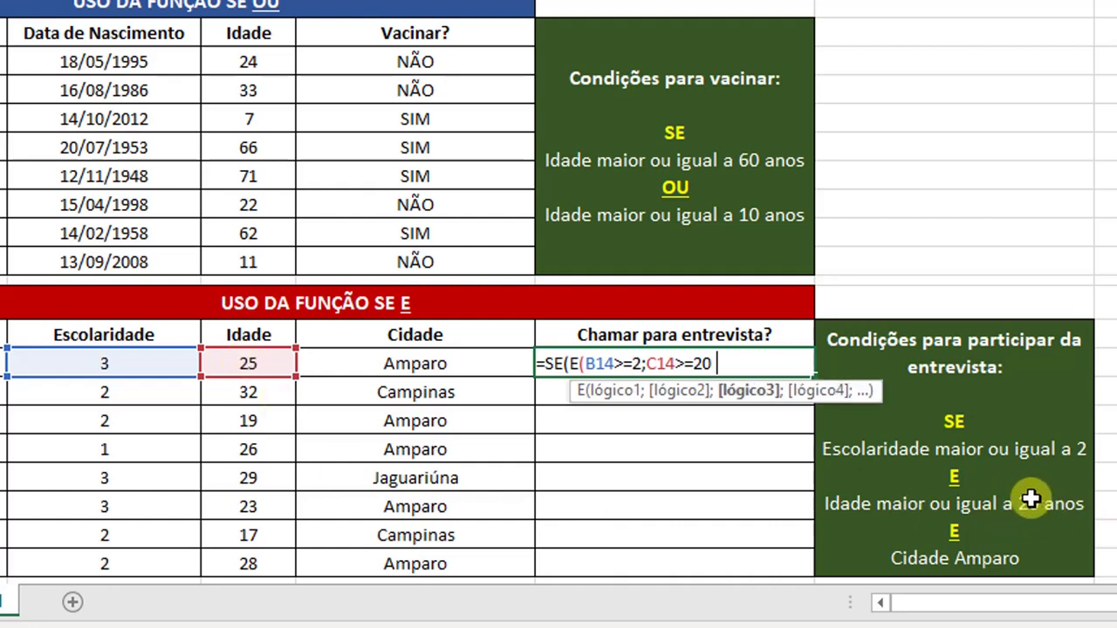
left_click(438, 365)
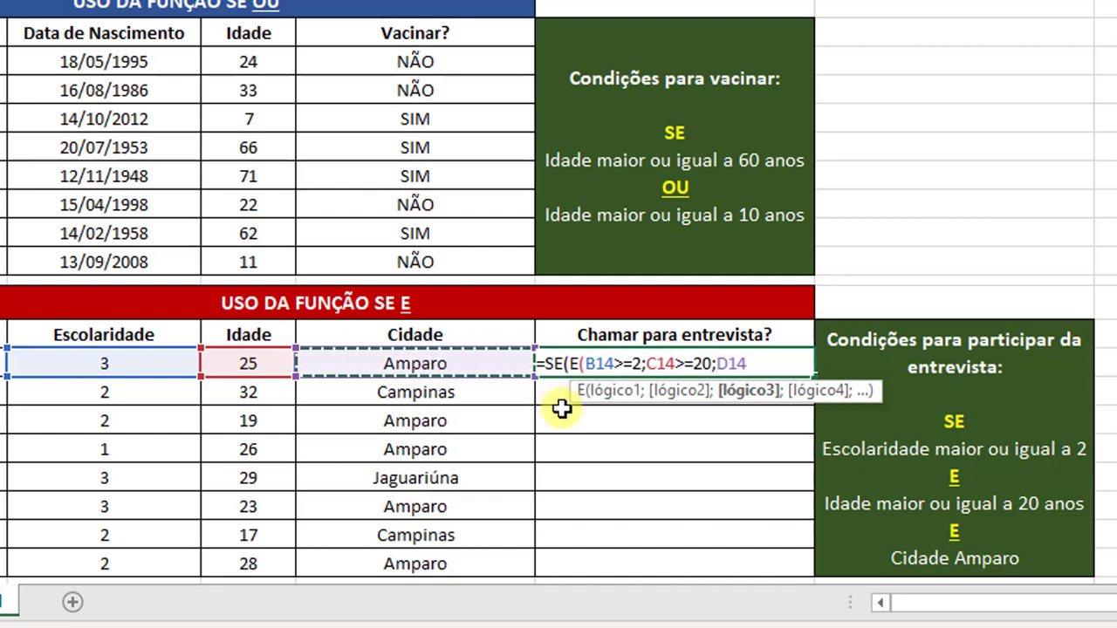
type("=\"A")
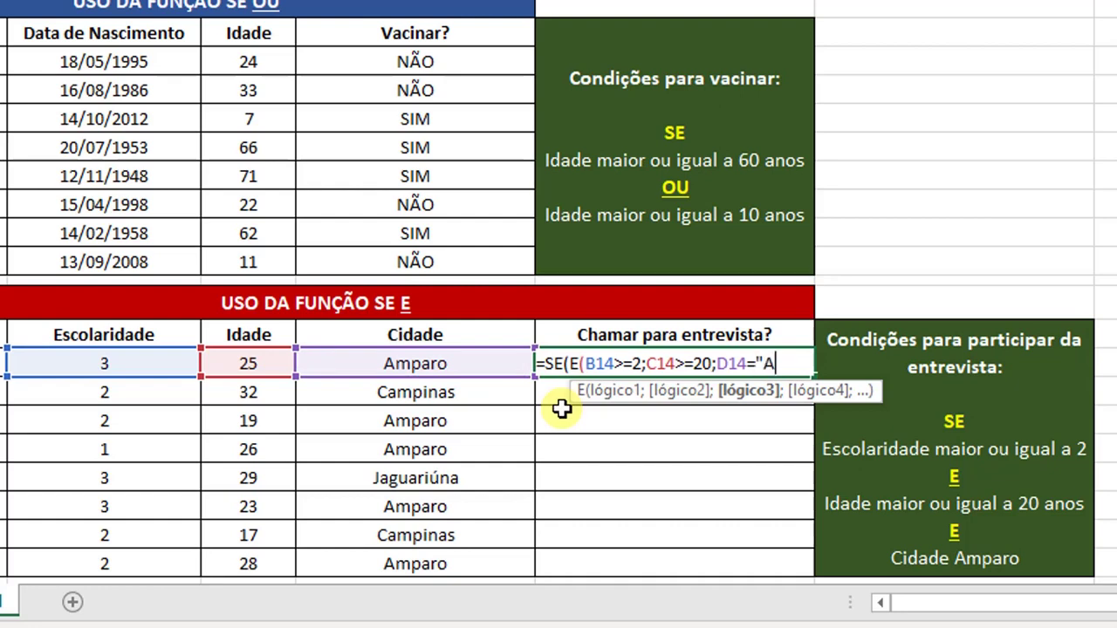
type("mparo")
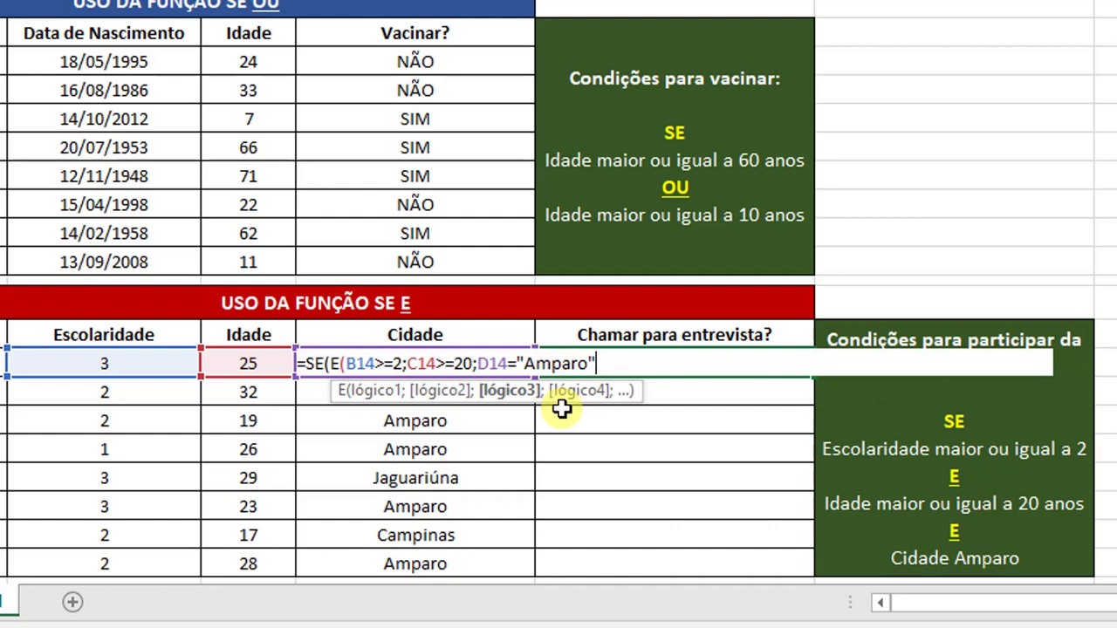
type("\")")
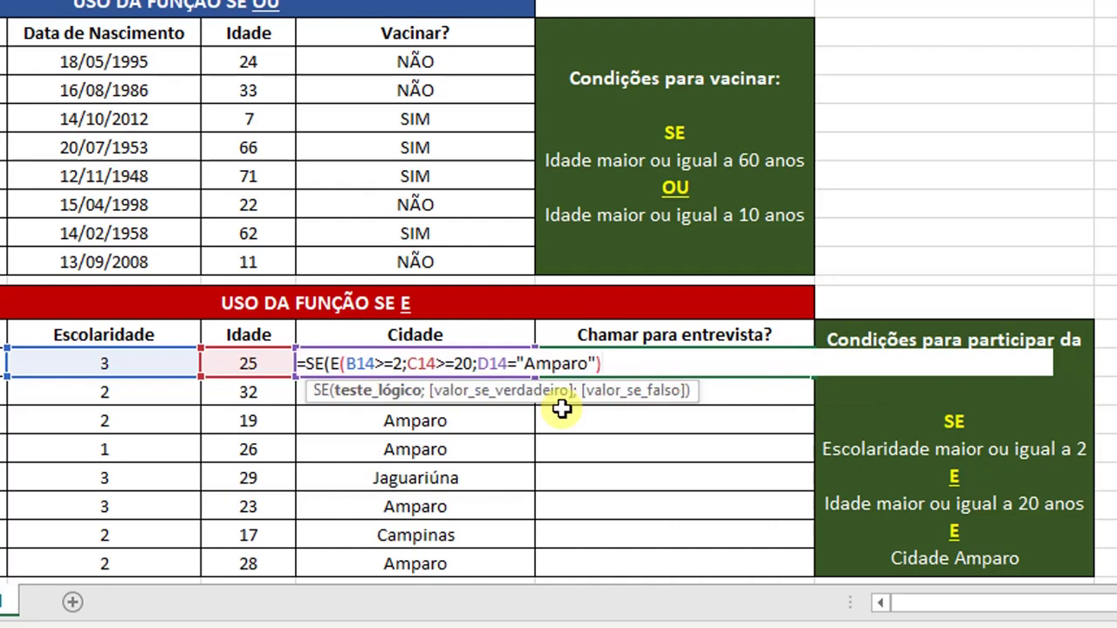
Complete the E14 formula with "SIM" if true and "NÃO" if false, in capital letters.
type(";\"Sim")
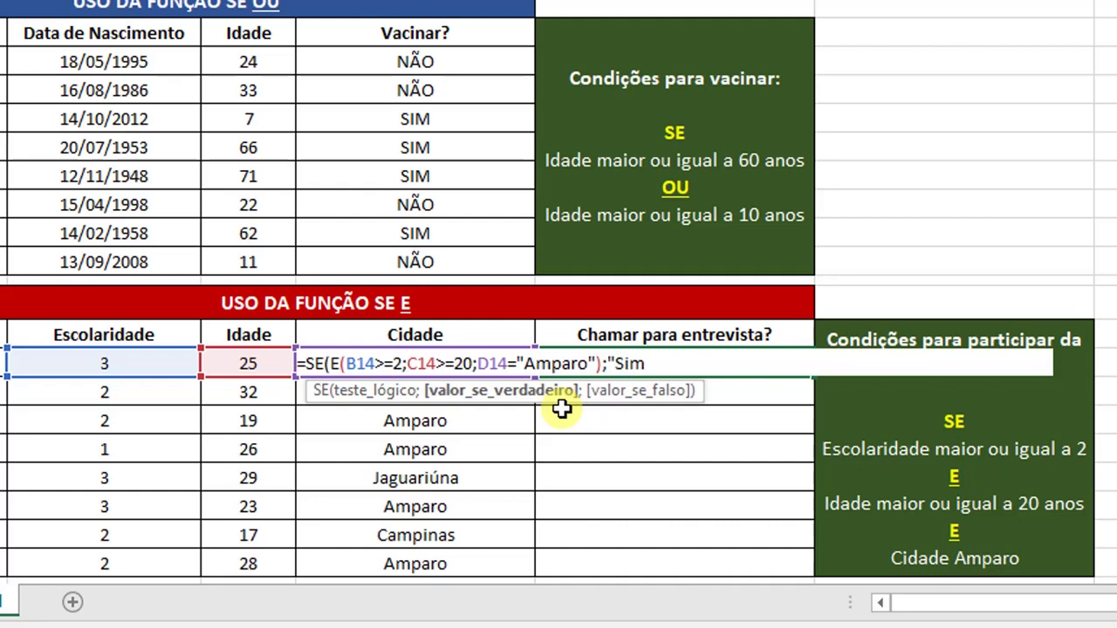
type("\";")
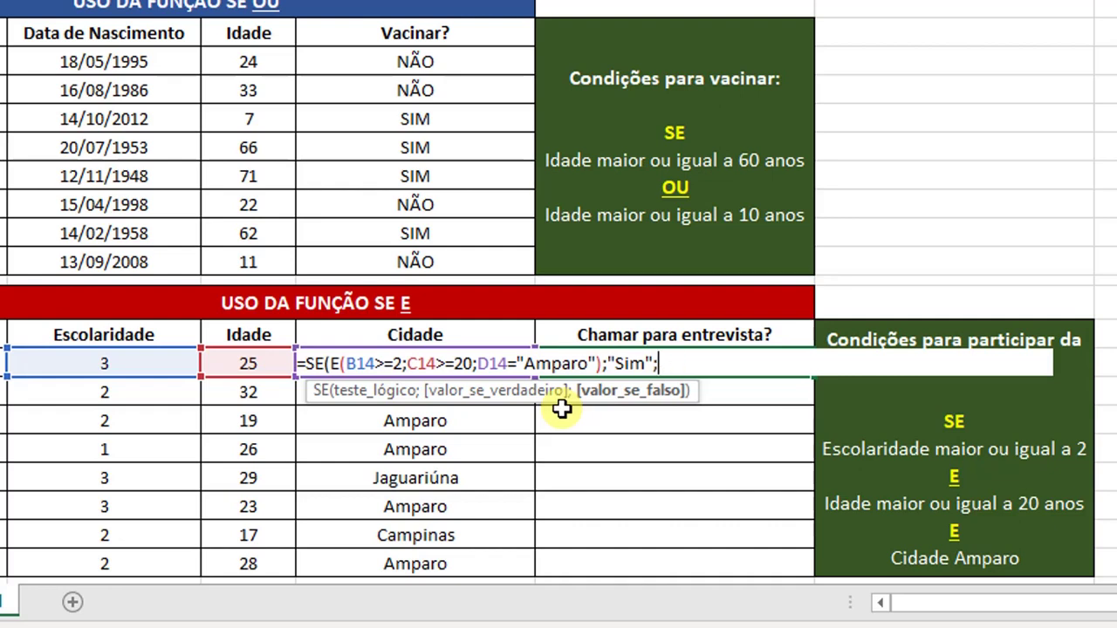
key("BackSpace")
key("BackSpace")
key("BackSpace")
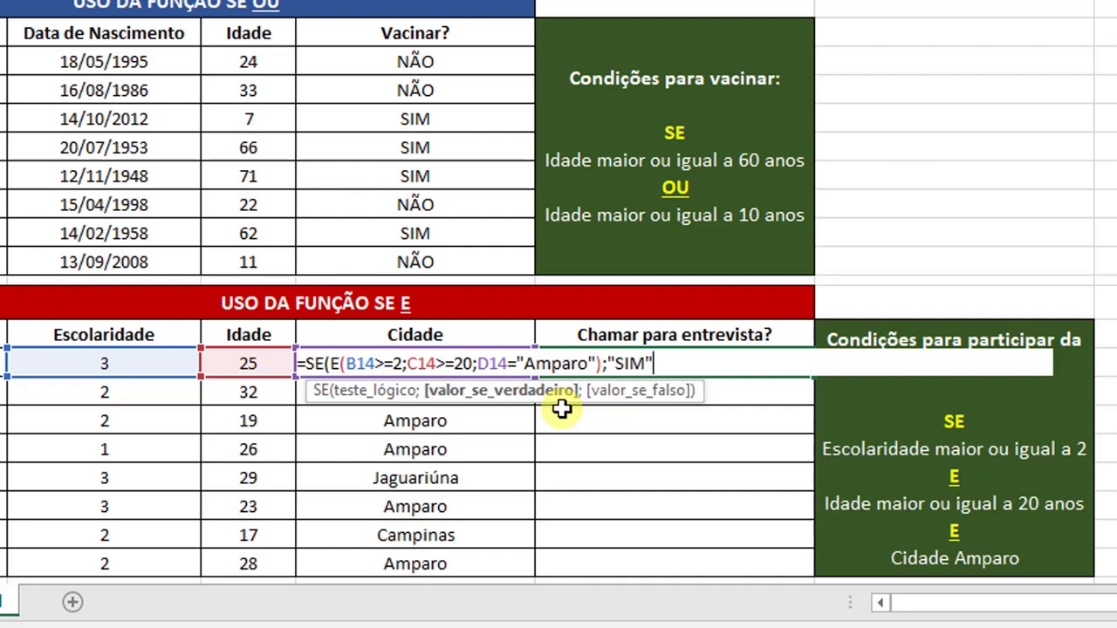
type(";\"NÃO")
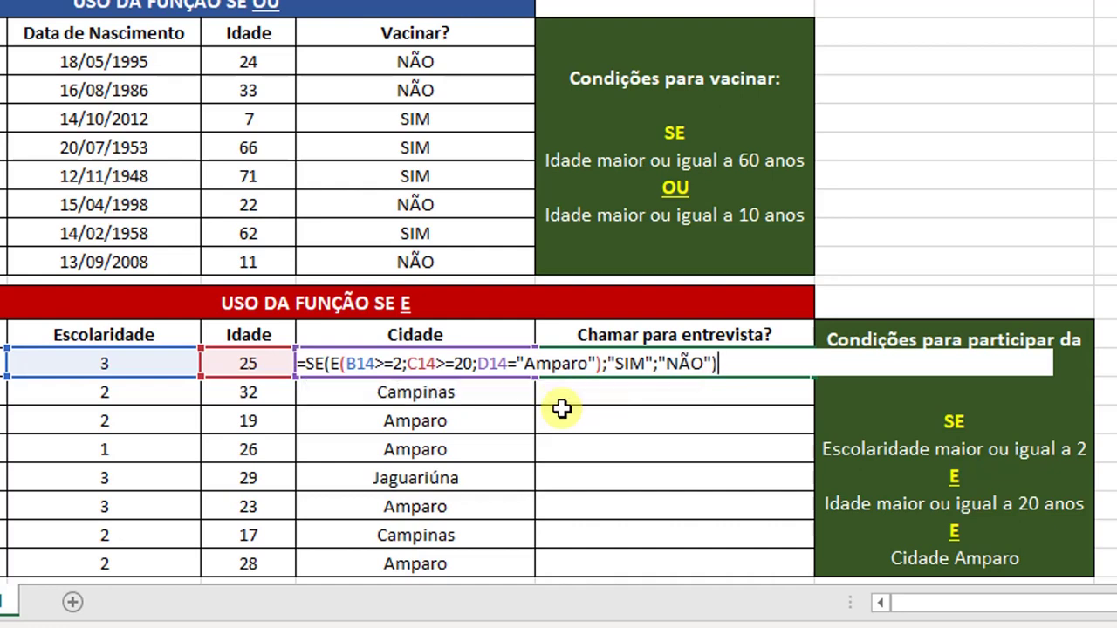
key("Return")
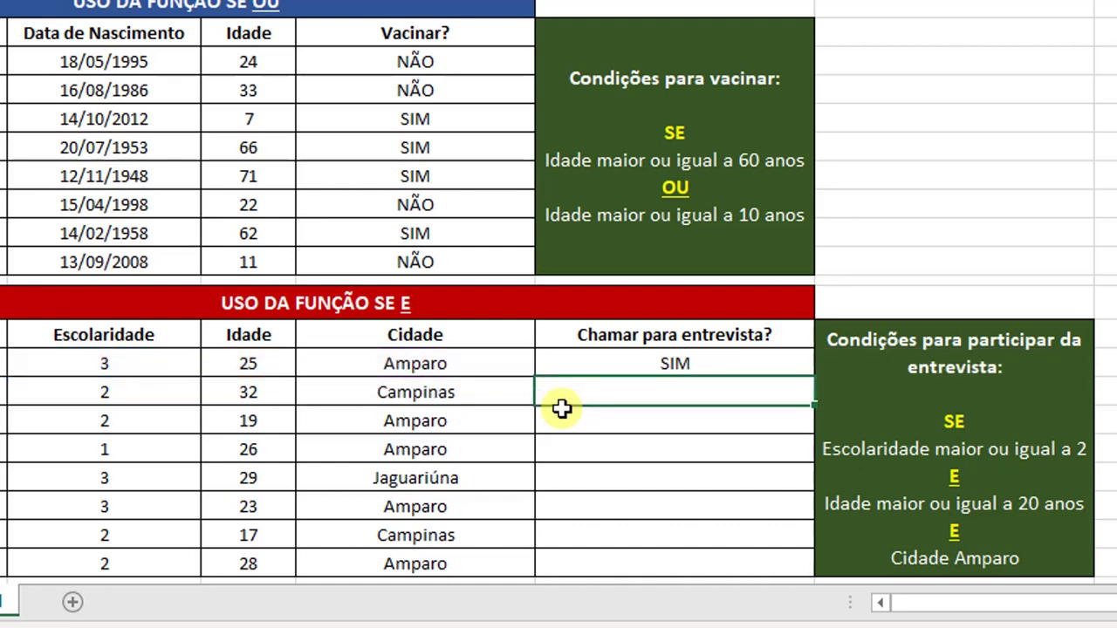
Check the E14 result by comparing B14, C14 and D14 with the three interview conditions.
left_click(637, 361)
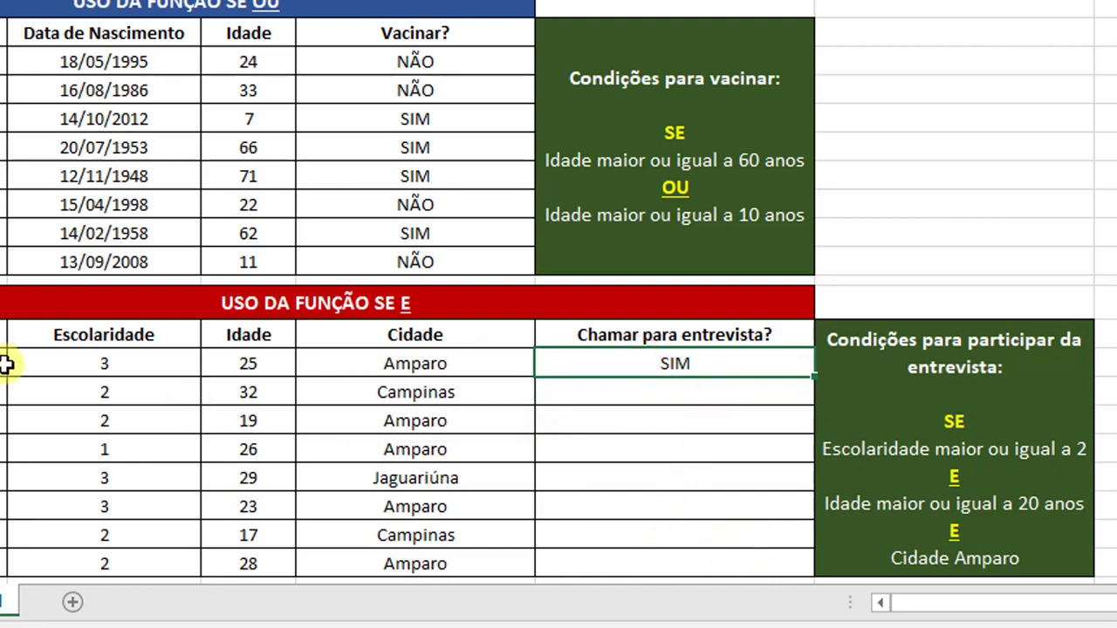
left_click(118, 361)
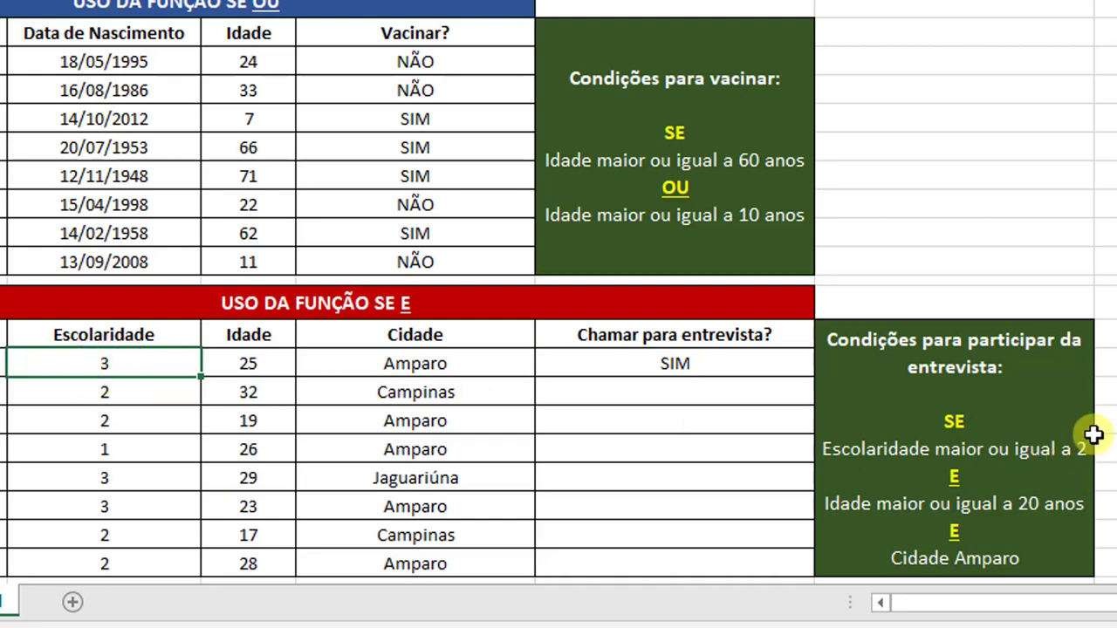
left_click(243, 357)
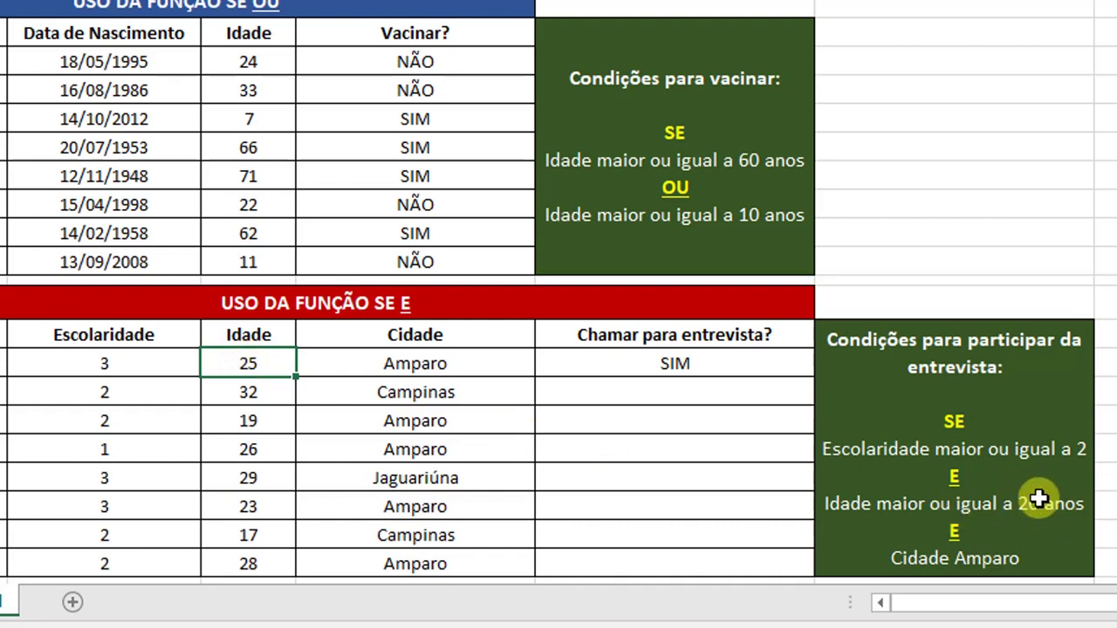
left_click(412, 366)
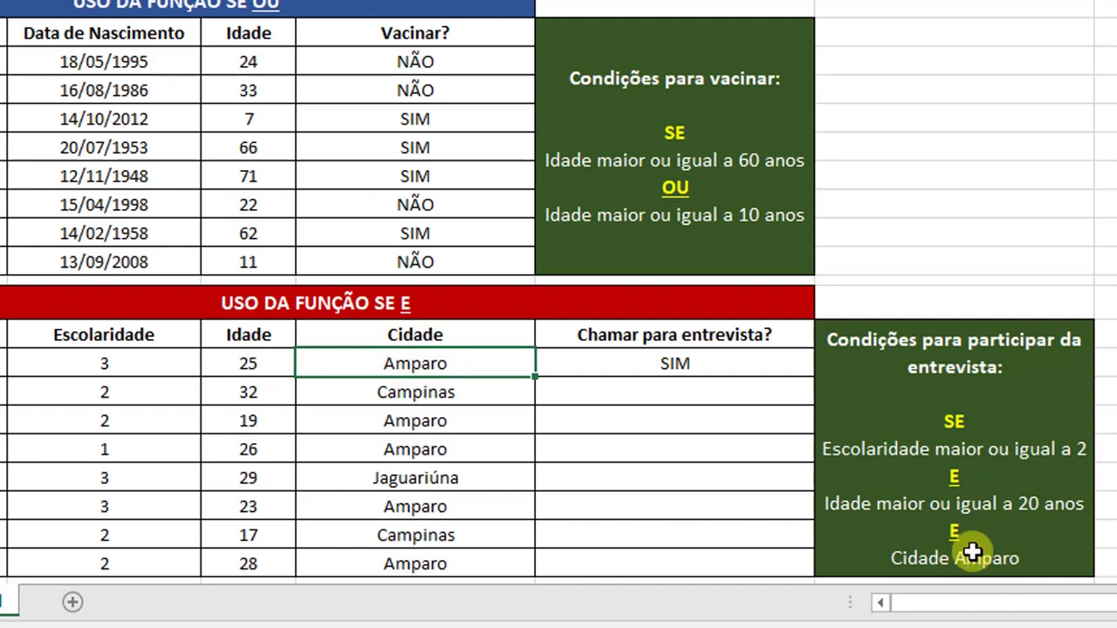
left_click(103, 363)
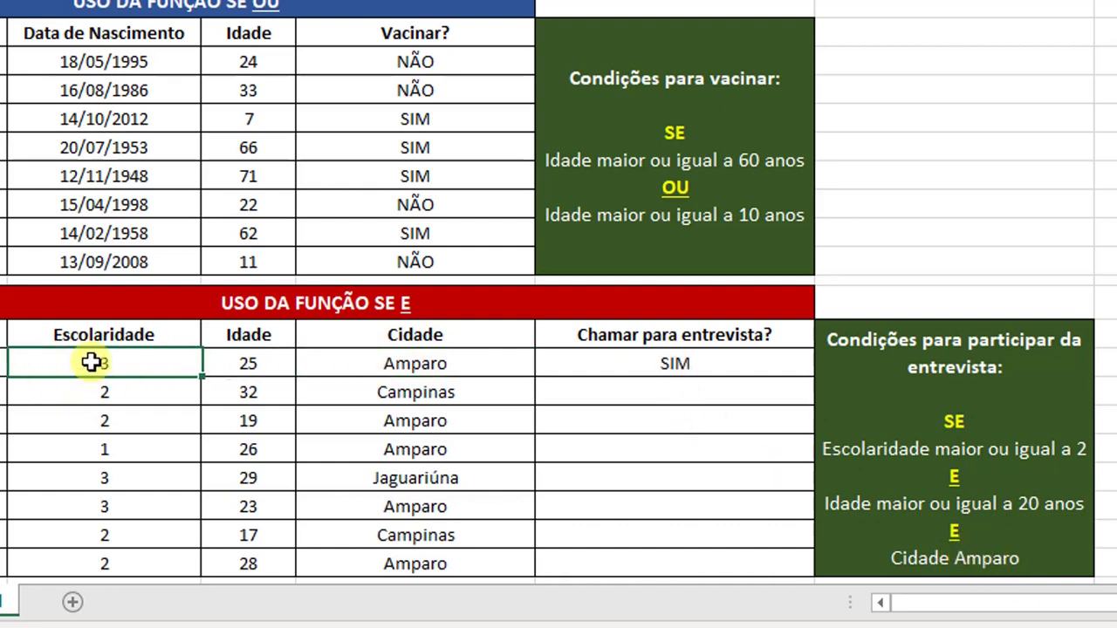
left_click(232, 365)
left_click(425, 361)
left_click(137, 369)
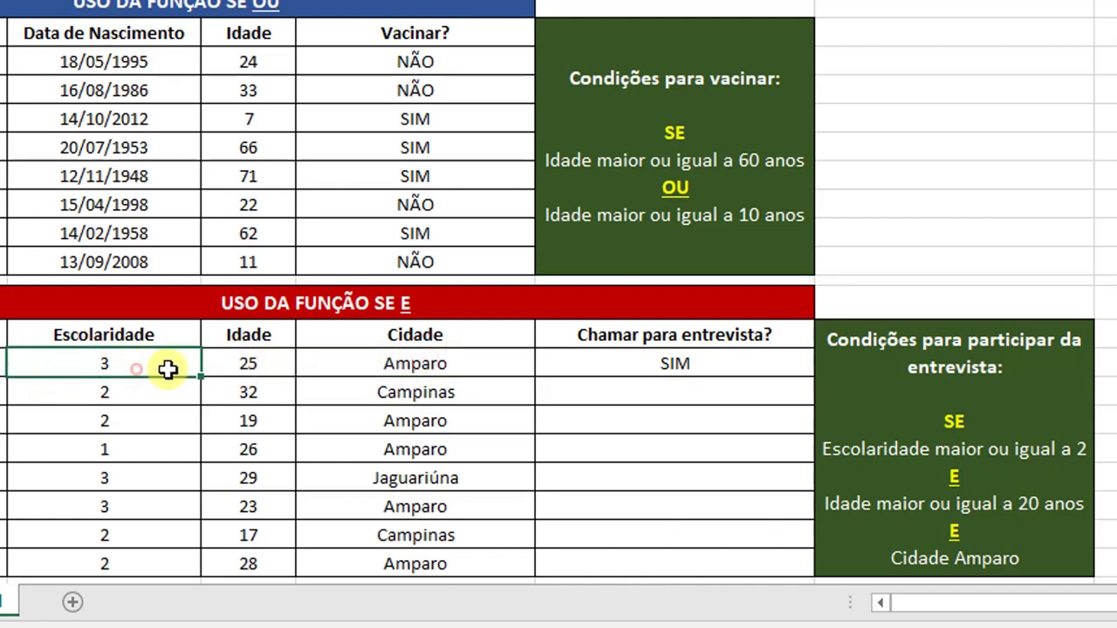
left_click(259, 367)
left_click(391, 369)
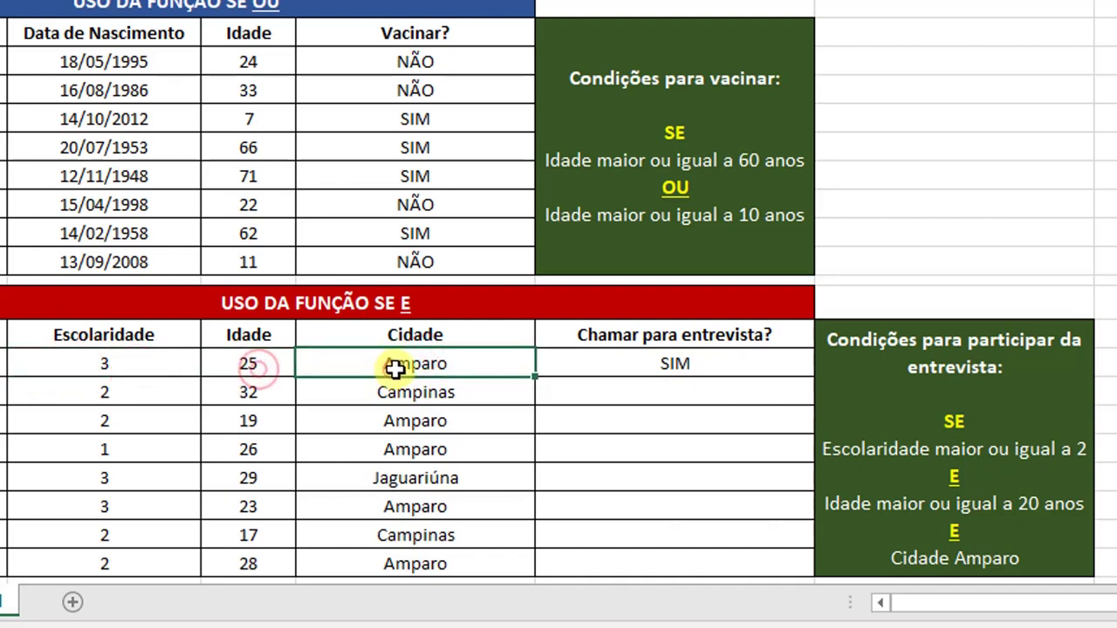
left_click(703, 368)
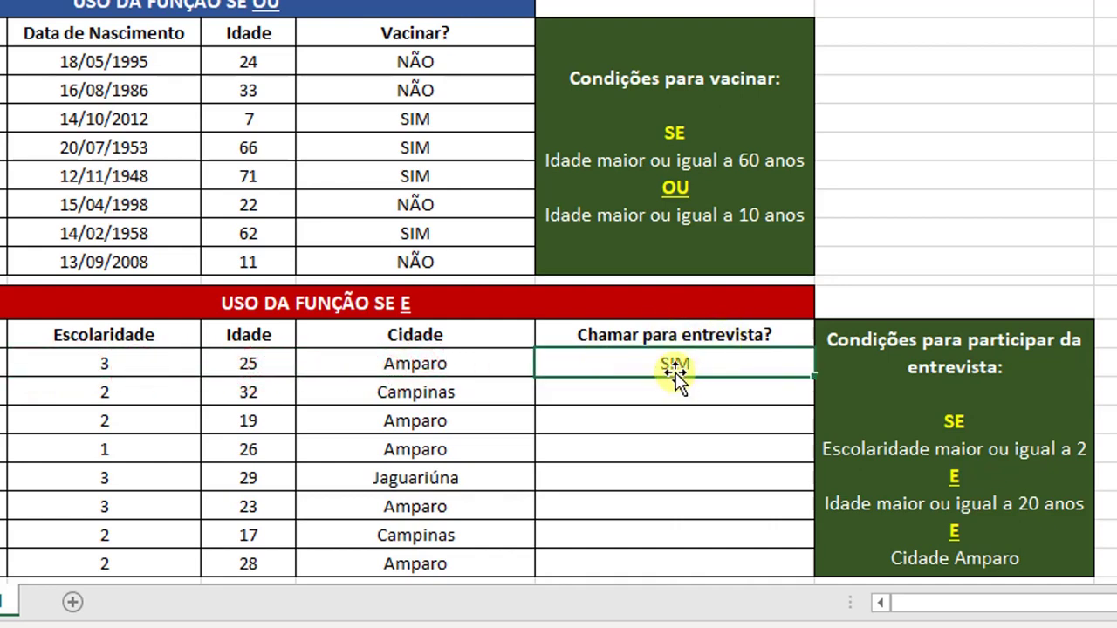
Start the Chamar para entrevista? formula in E15 with the first two conditions, =SE(E(B15>=2;C15>=20.
left_click(645, 391)
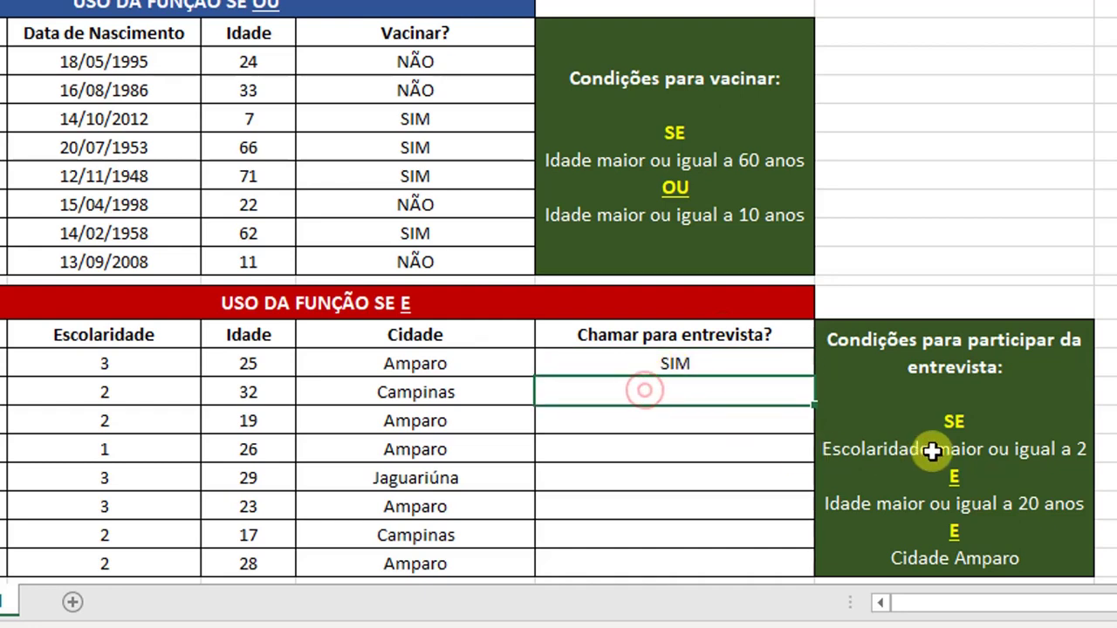
type("=")
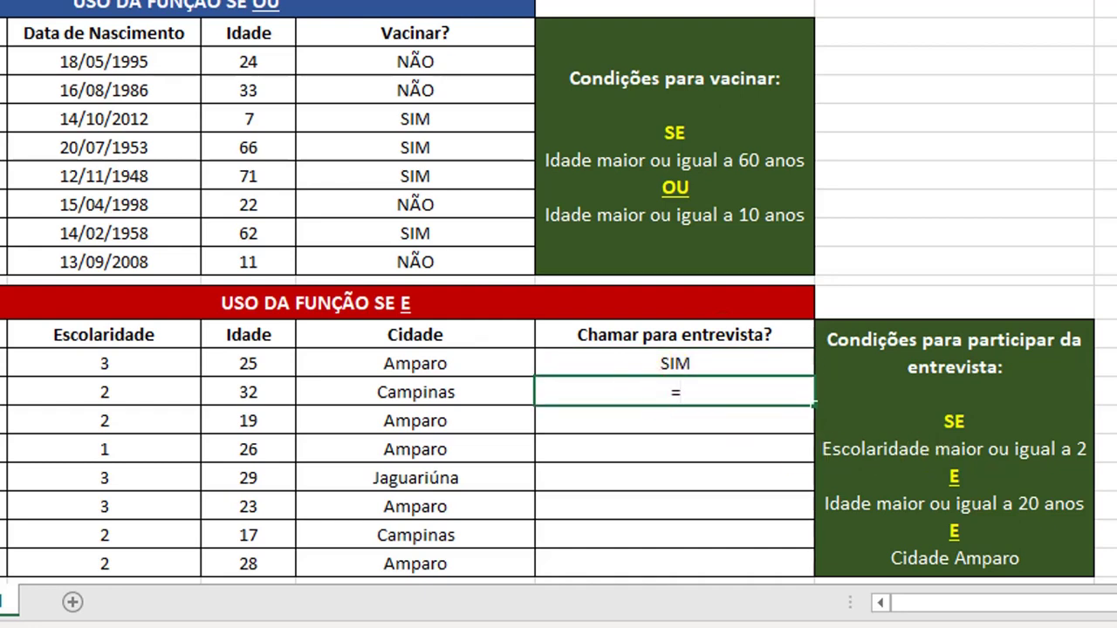
type("SE(E(")
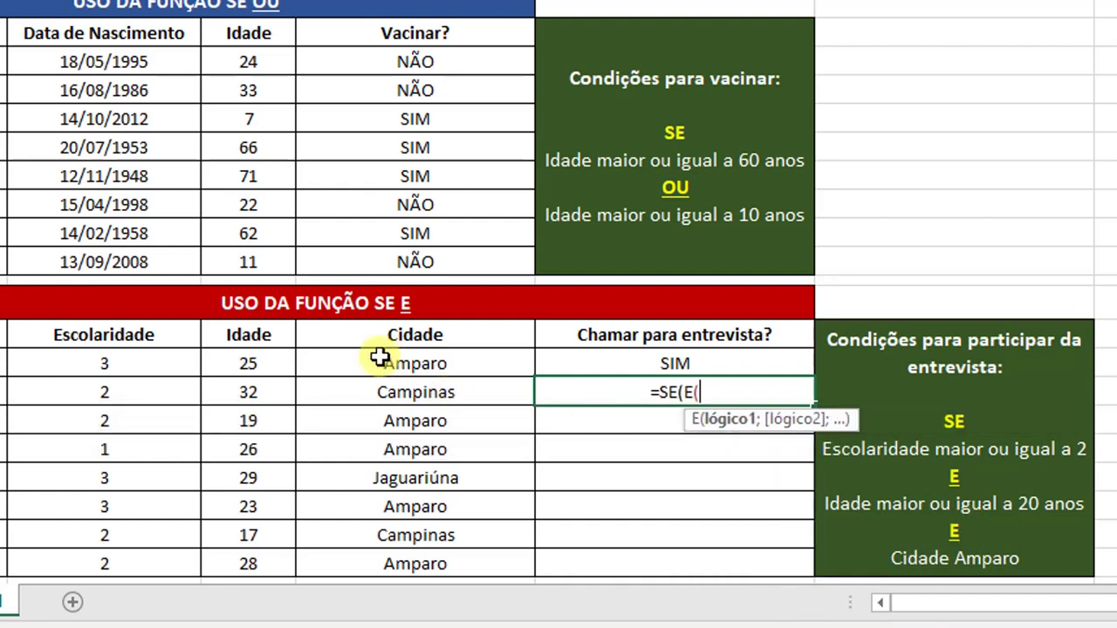
left_click(150, 393)
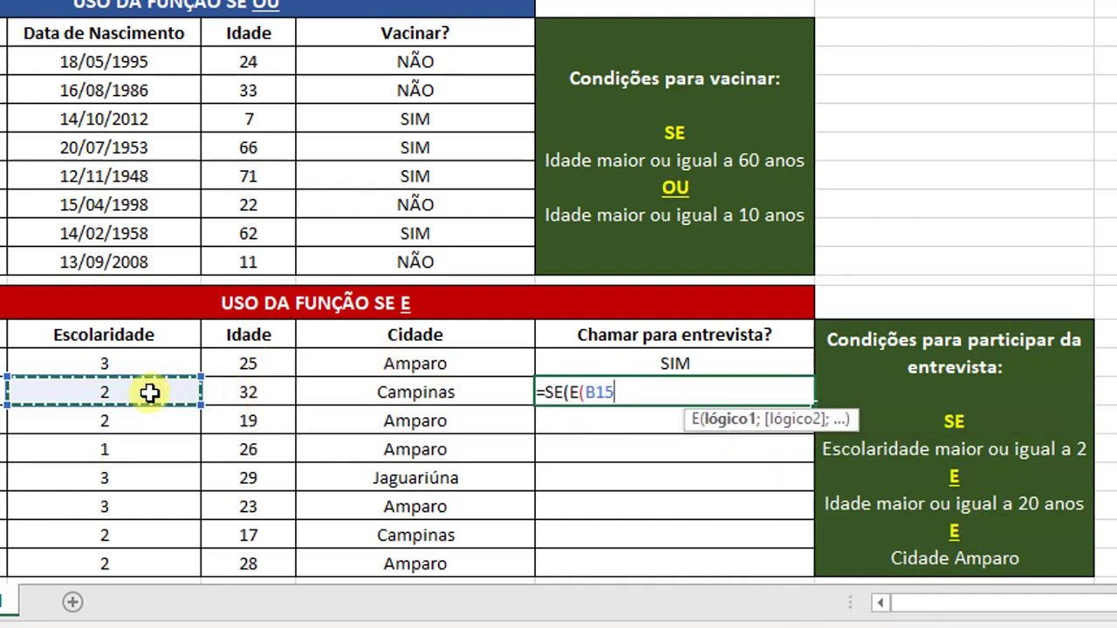
type(">=2")
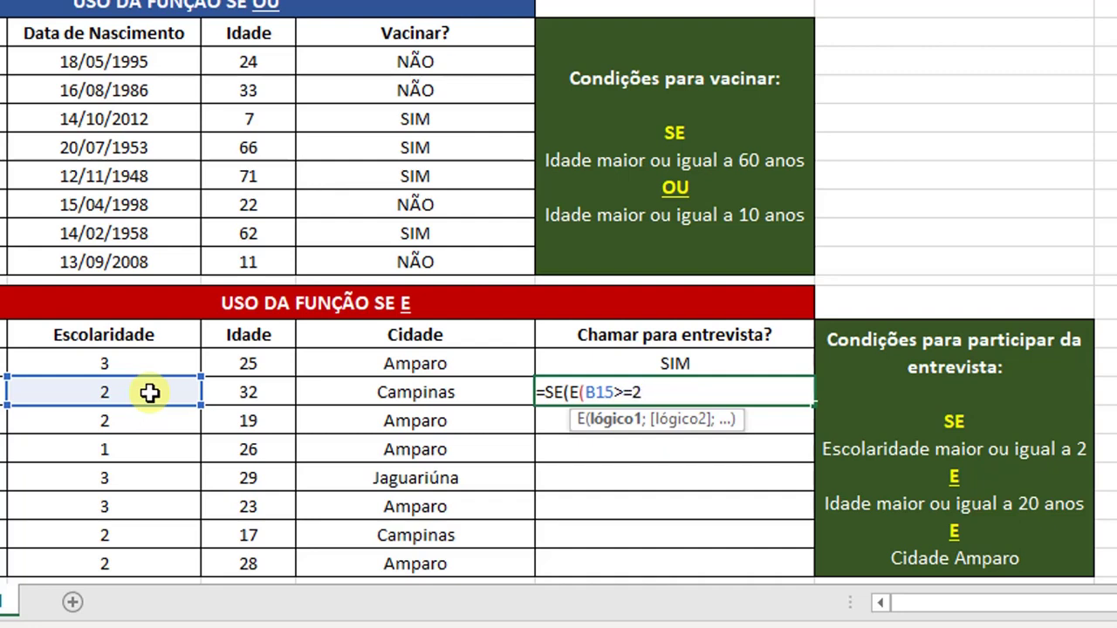
type(";")
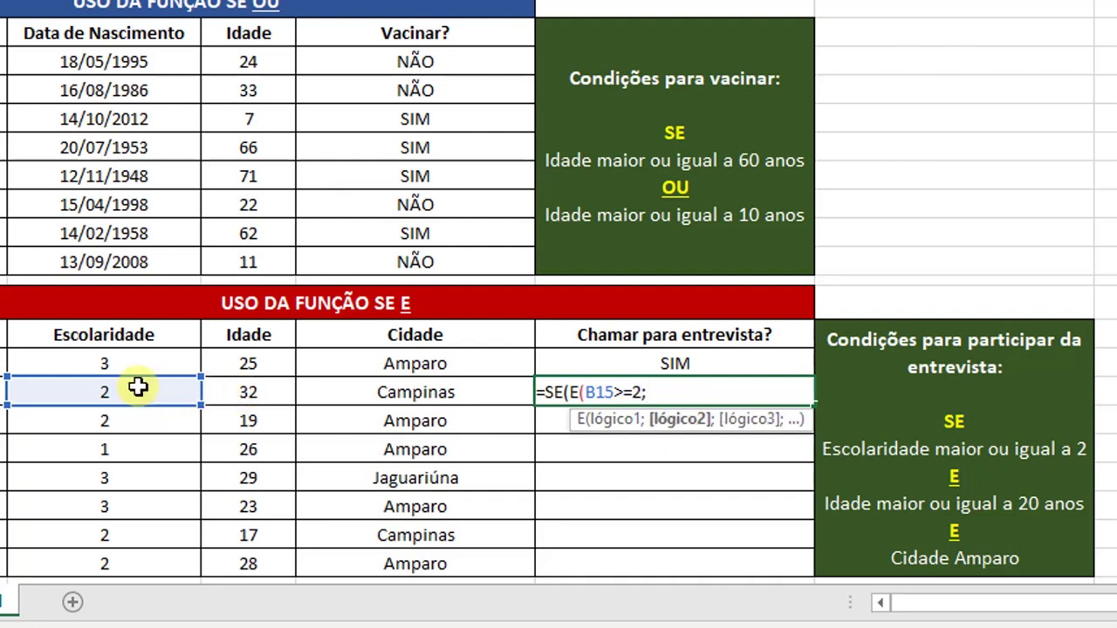
left_click(259, 393)
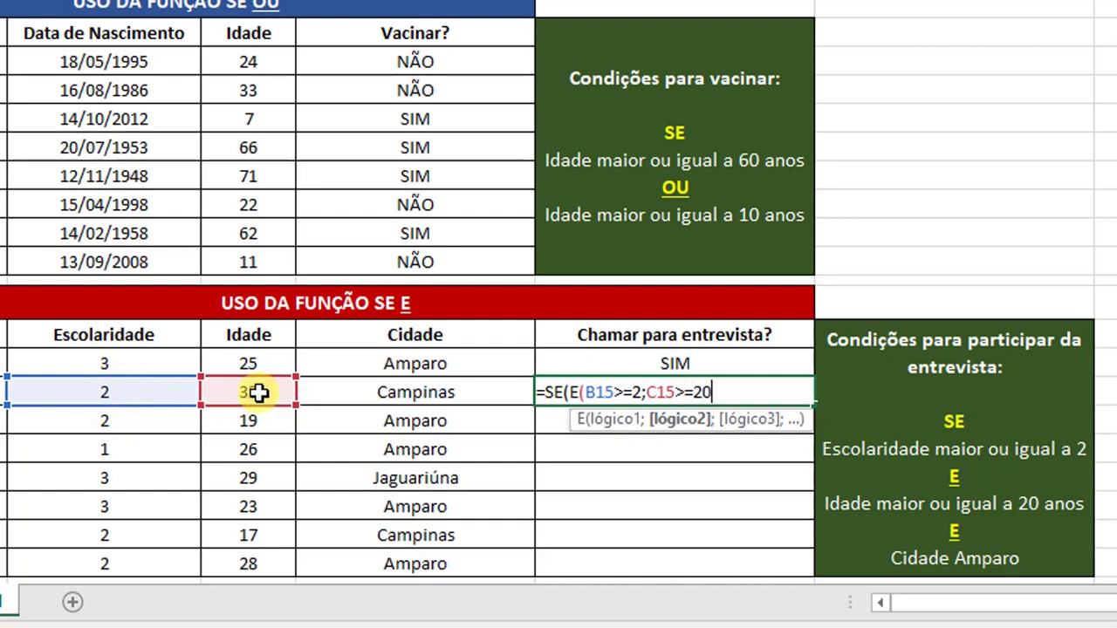
type(">=20;")
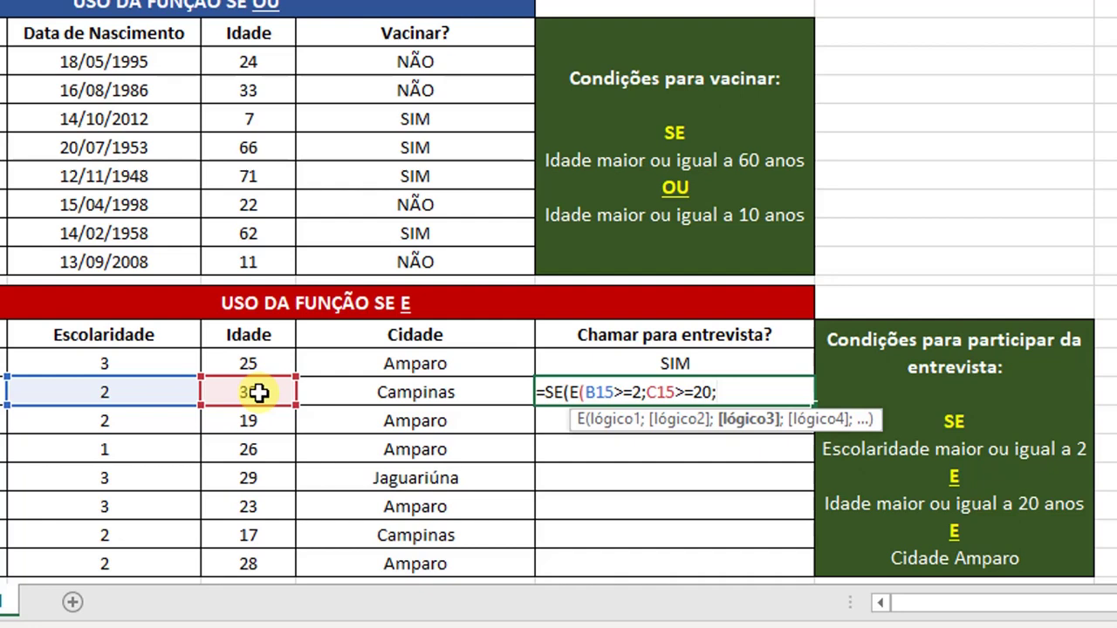
Add the condition D15="Amparo" to the E15 formula and complete it with "SIM" if true and "NÃO" if false.
left_click(400, 391)
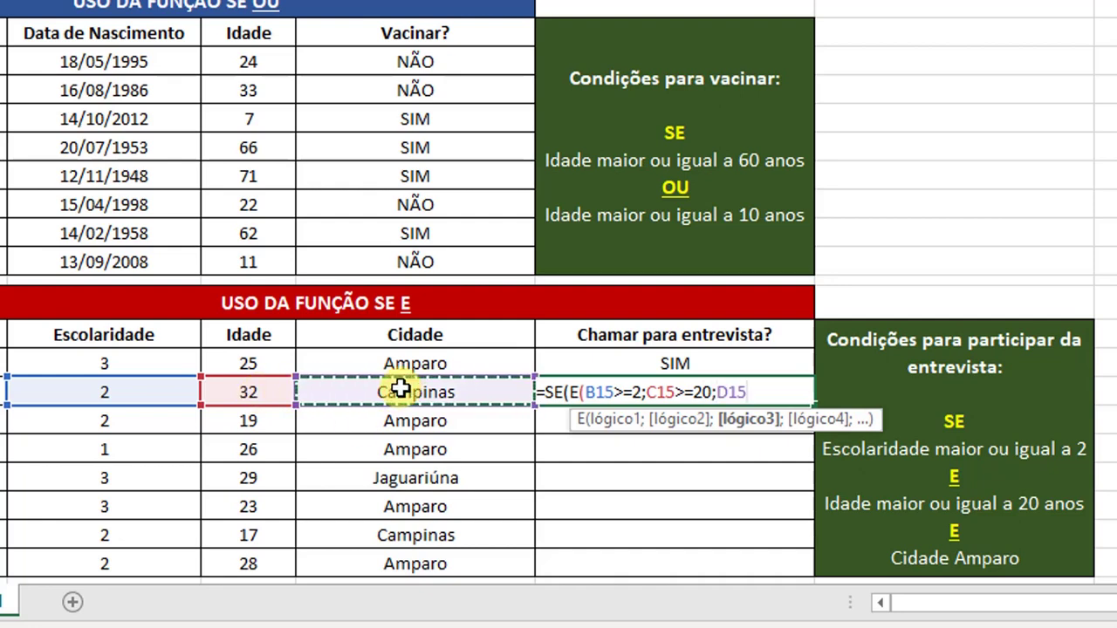
type("=\"")
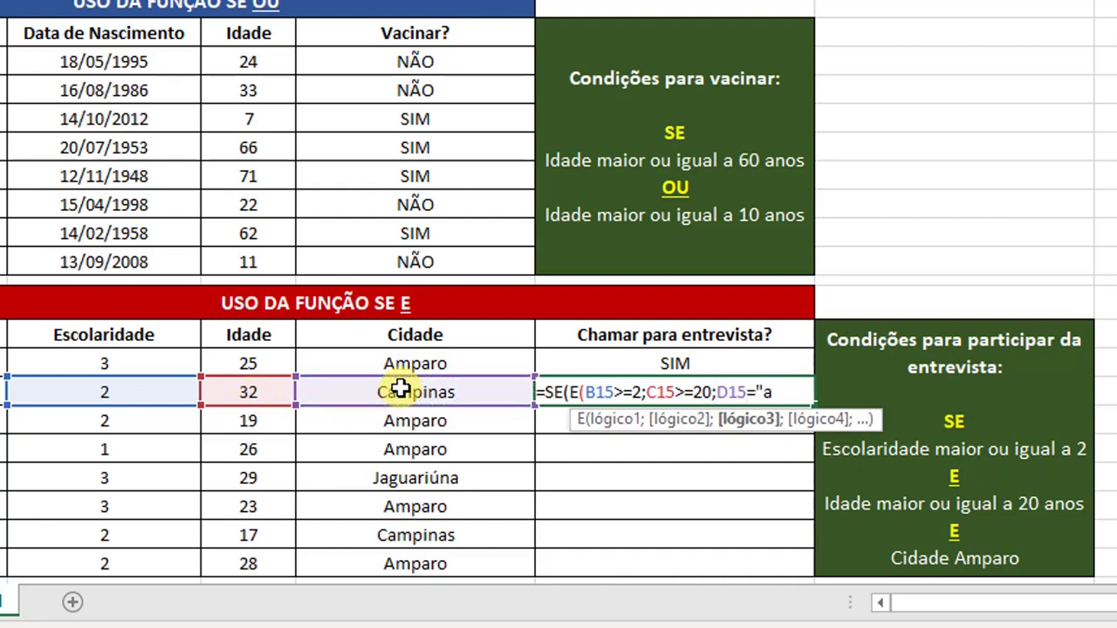
type("Amparo\") ")
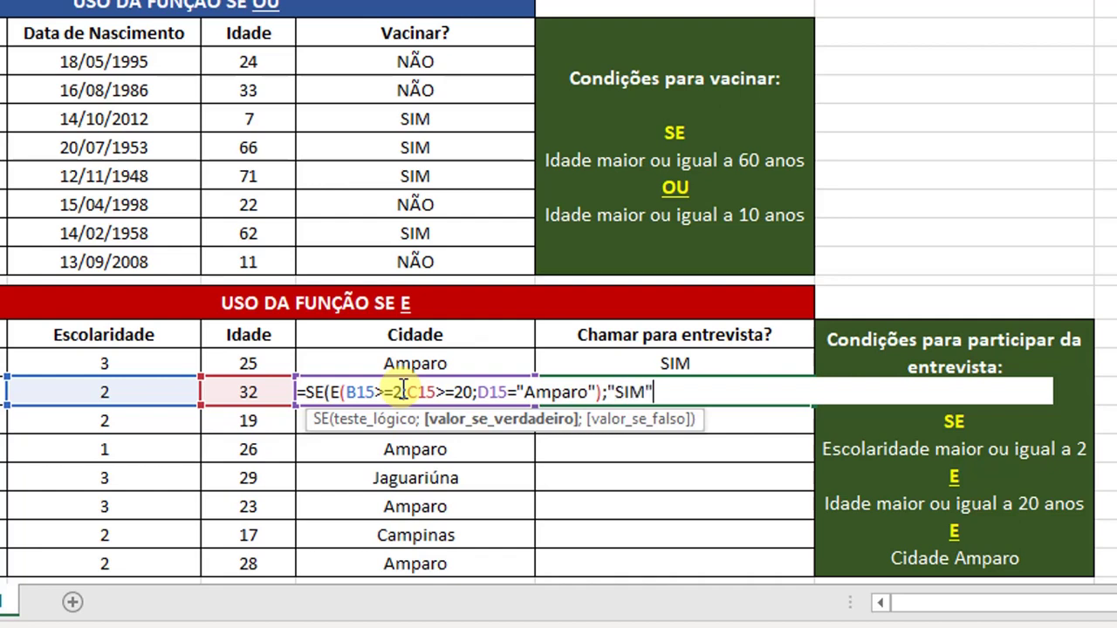
type(";\"NÃO")
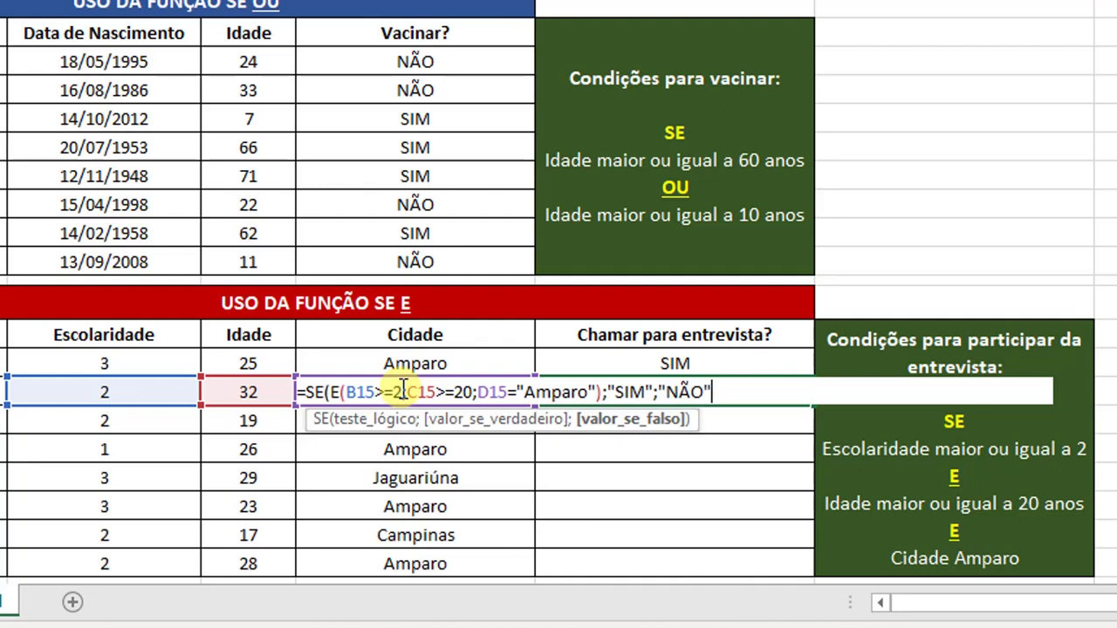
type("\")")
key("Return")
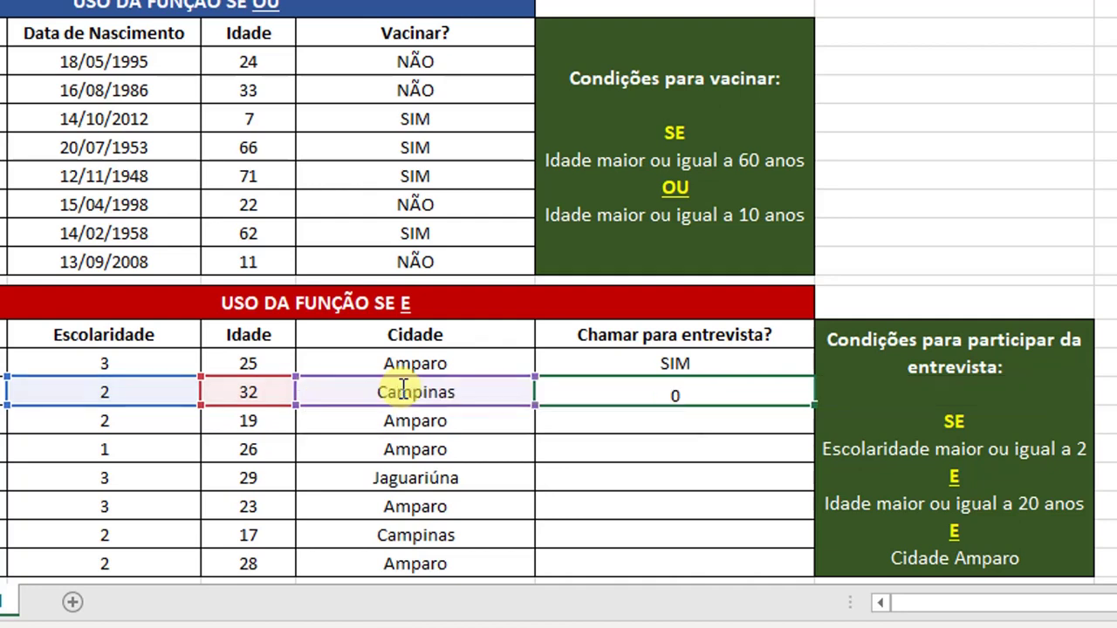
Check the E15 result by comparing B15, C15 and D15 with the three interview conditions.
left_click(663, 386)
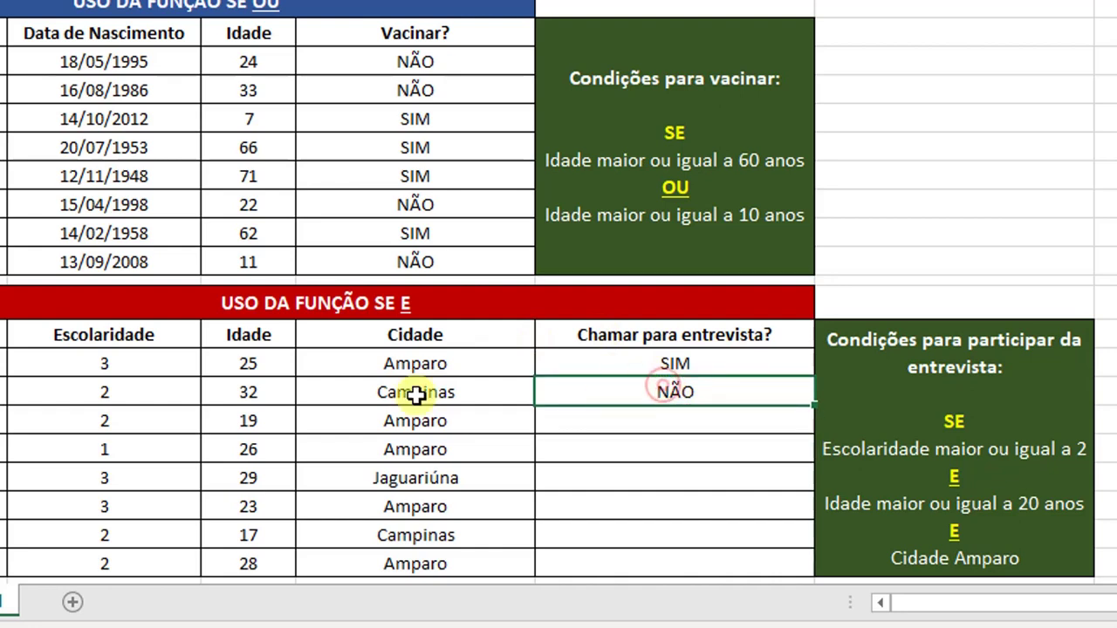
left_click(127, 396)
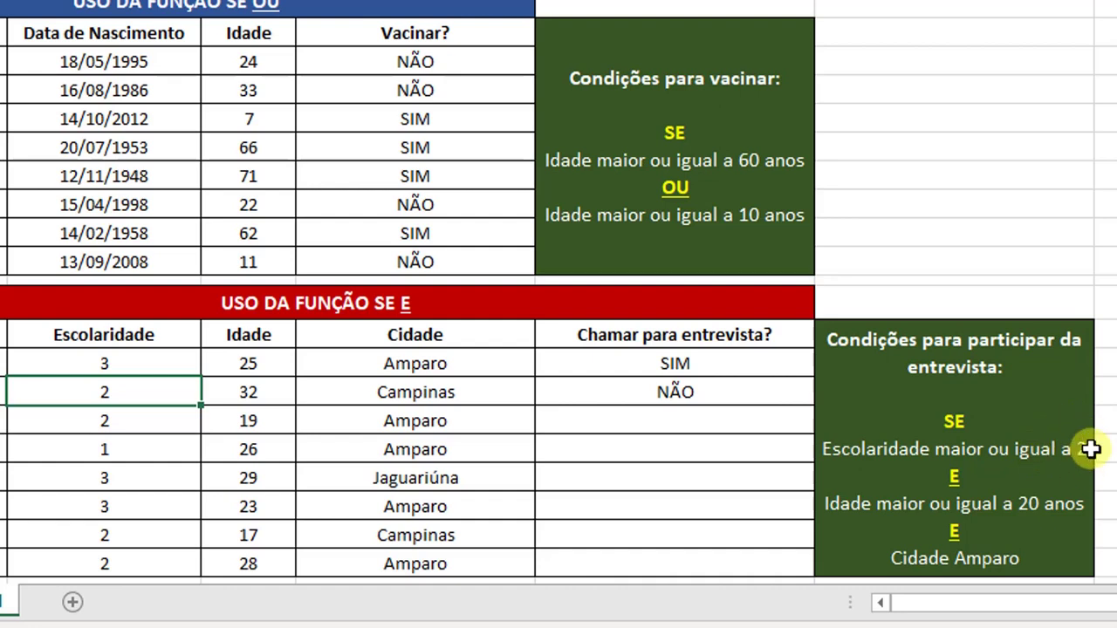
left_click(252, 392)
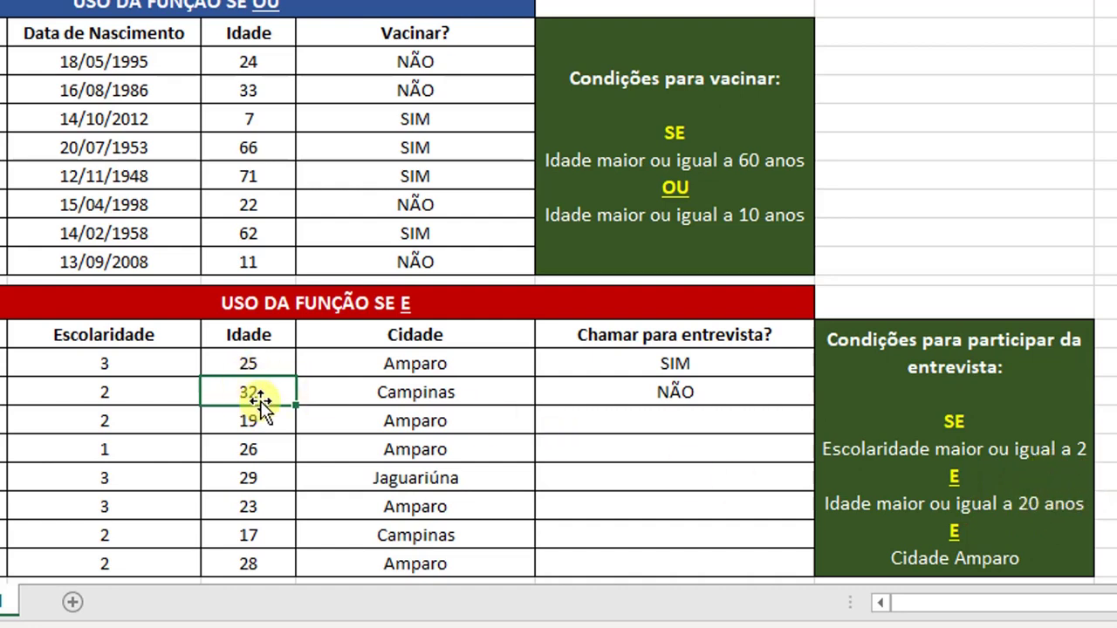
left_click(431, 393)
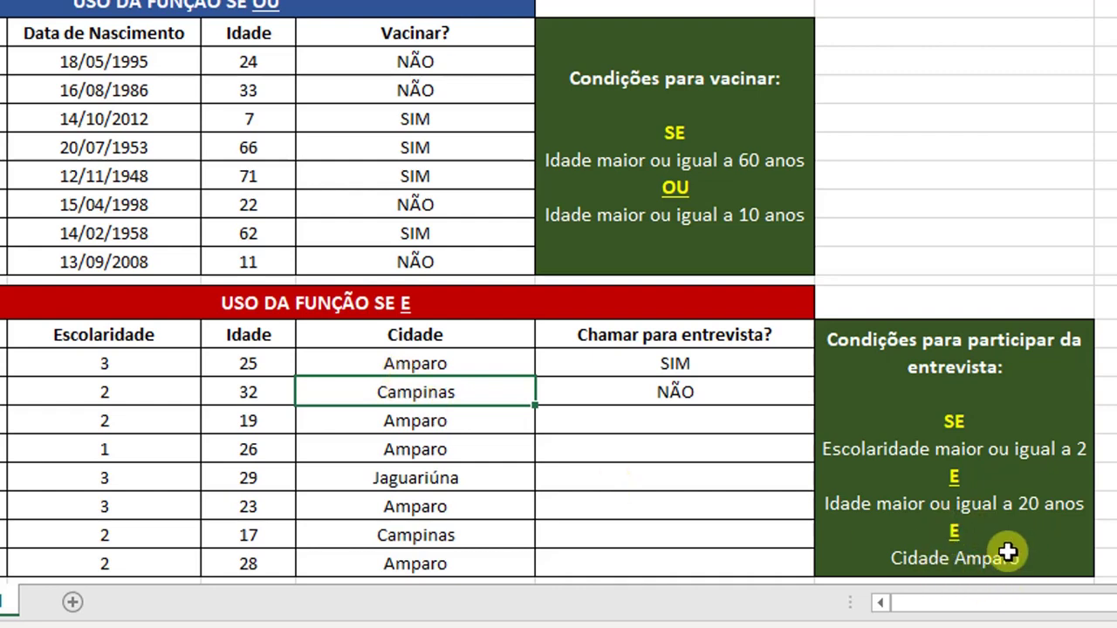
left_click(158, 397)
left_click(218, 394)
left_click(362, 388)
left_click(170, 386)
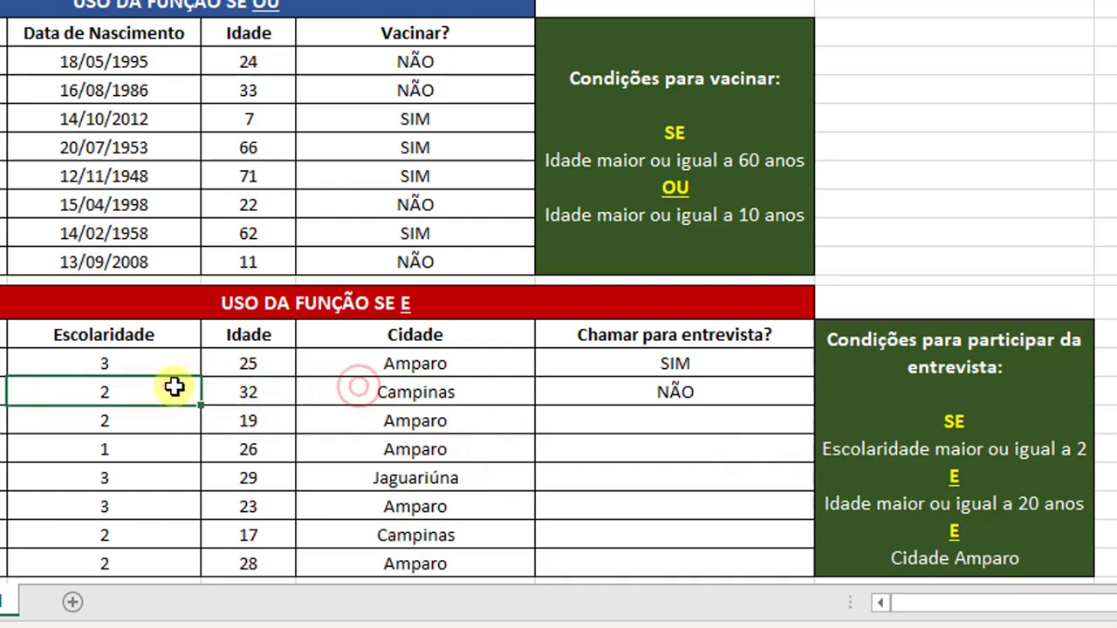
left_click(251, 394)
left_click(373, 390)
Fill the E15 formula down the Chamar para entrevista? column to E21.
left_click(696, 394)
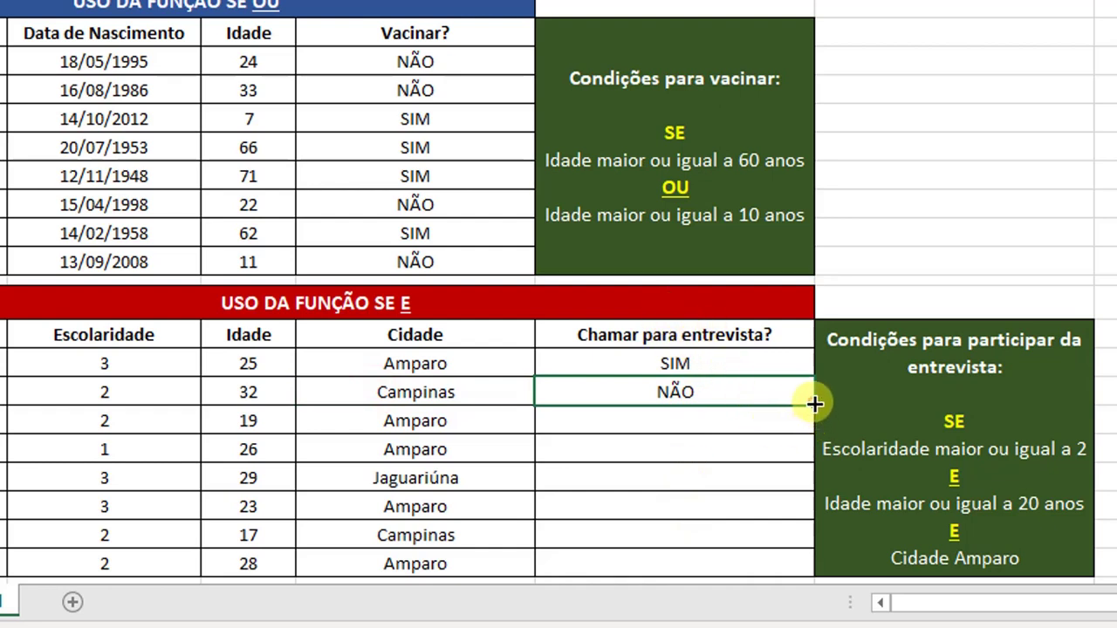
left_click_drag(813, 403, 806, 571)
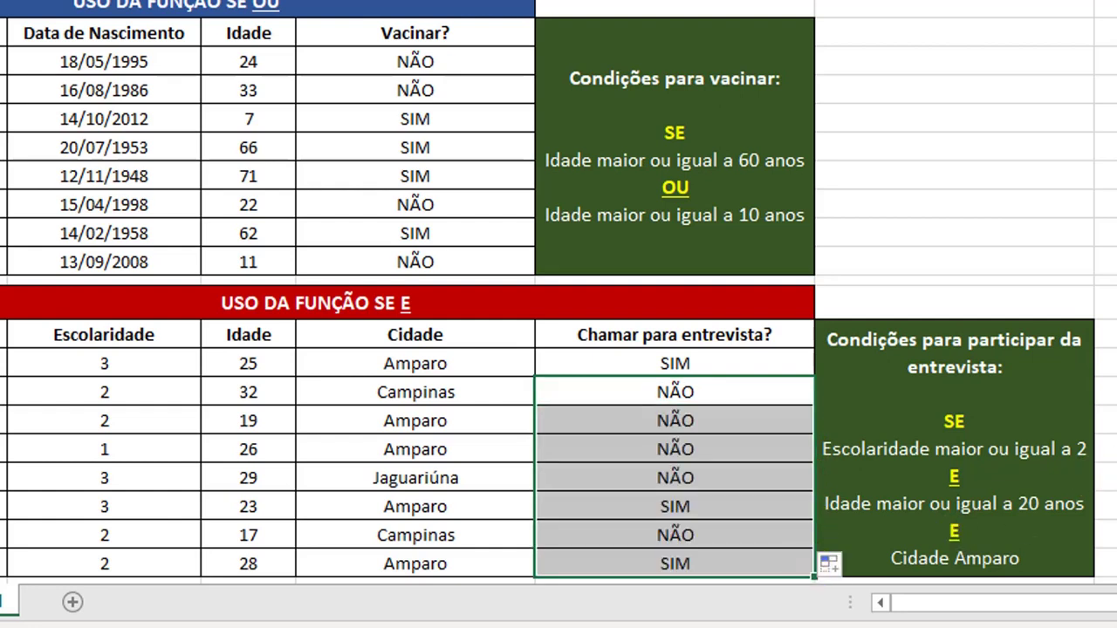
left_click(1105, 392)
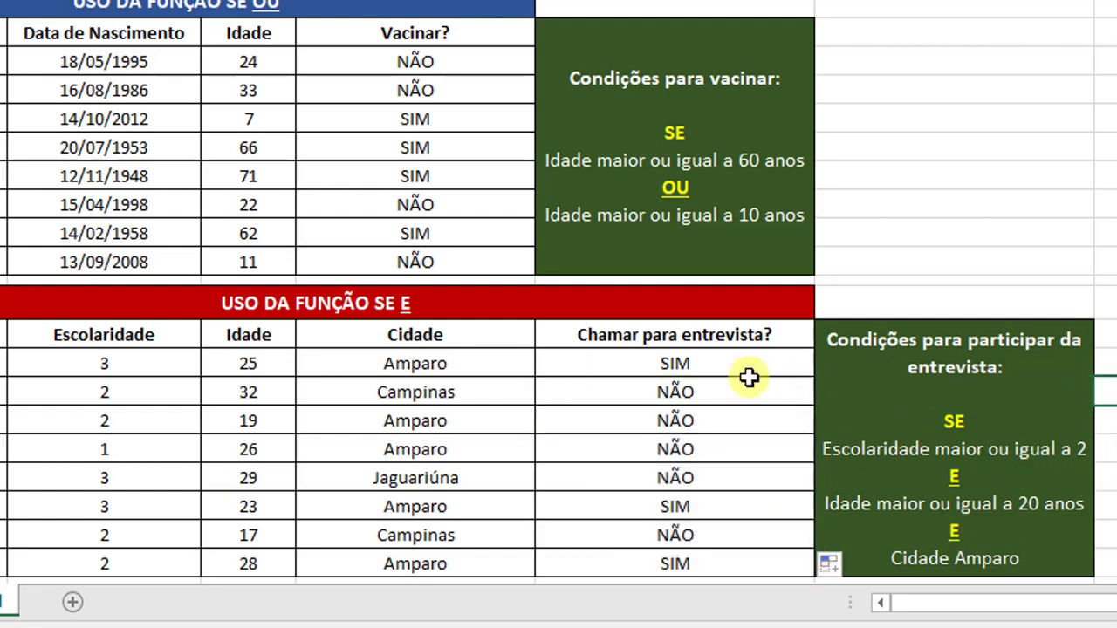
Review the results from E14 to E16, comparing B16, C16 and D16 with the interview conditions.
left_click(687, 366)
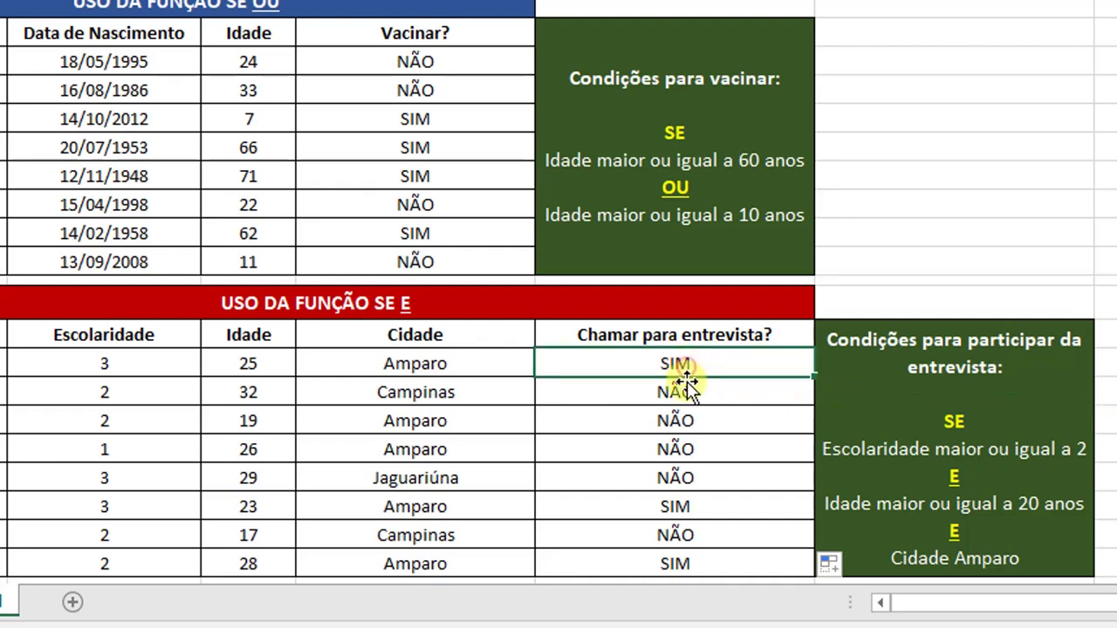
left_click(685, 391)
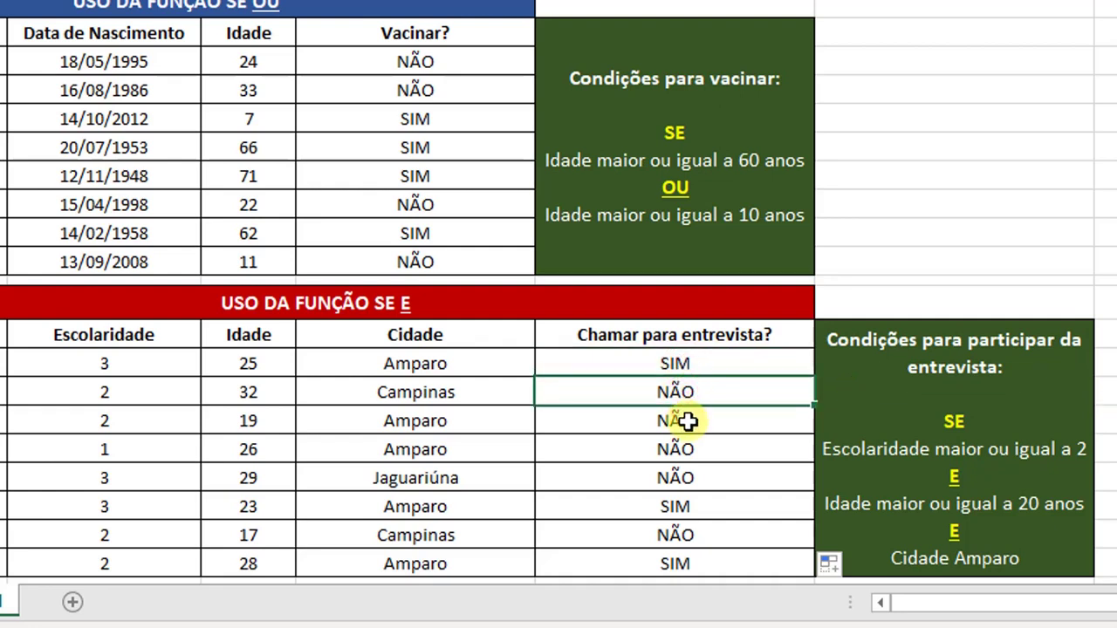
left_click(689, 421)
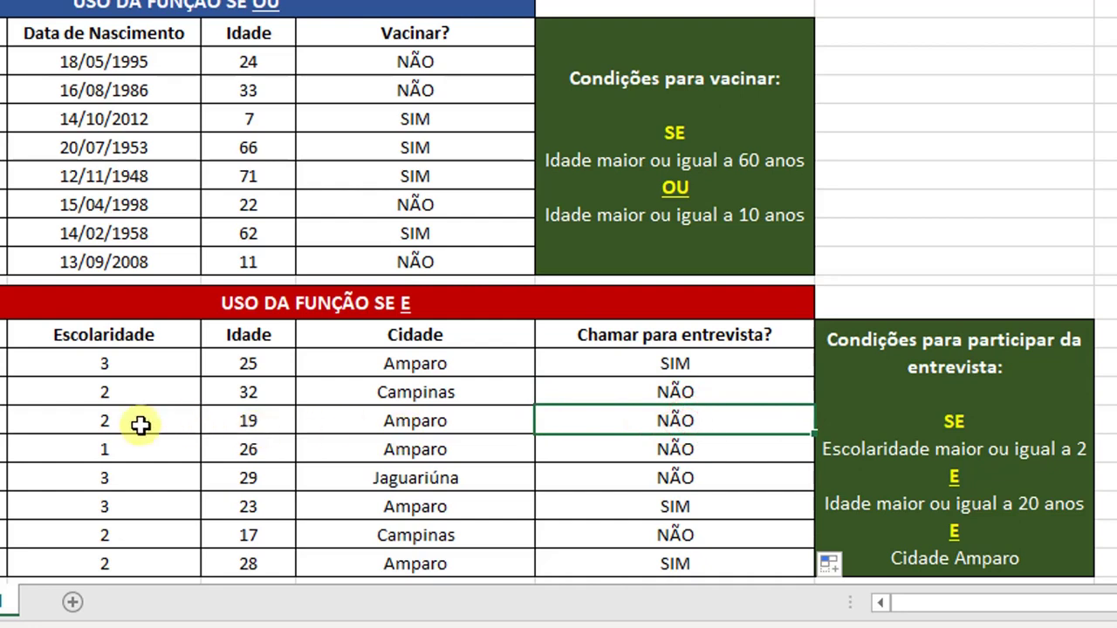
left_click(104, 422)
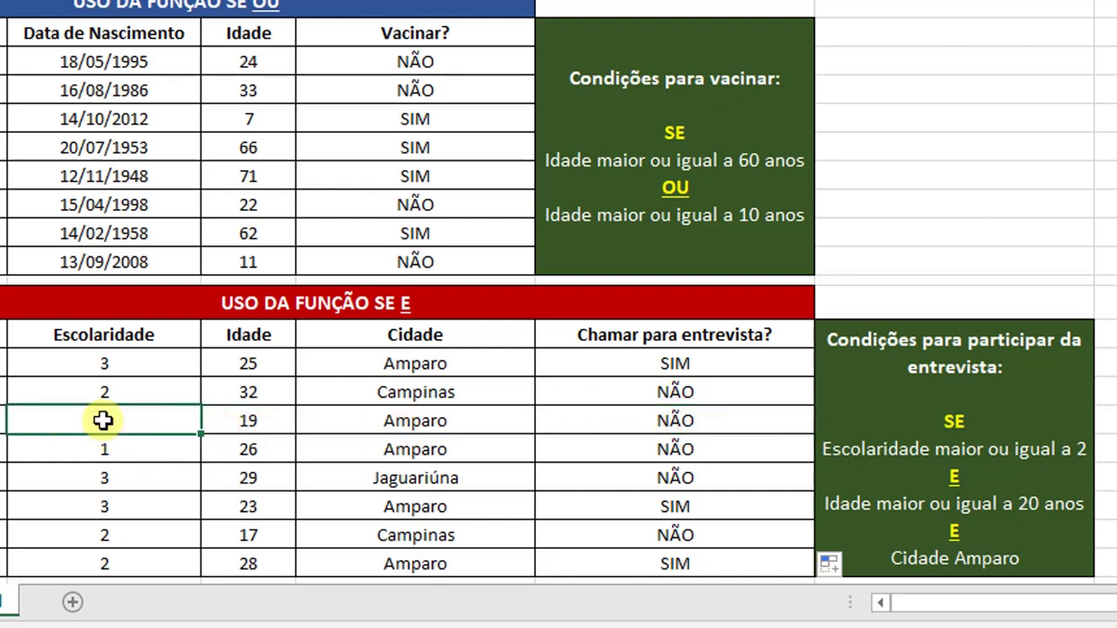
left_click(241, 425)
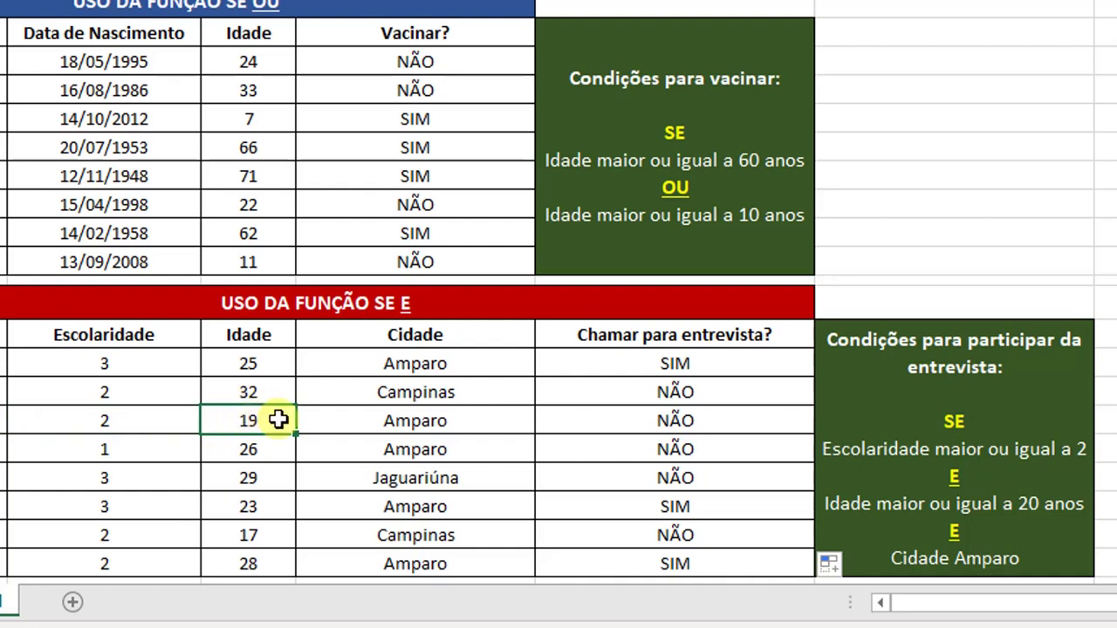
left_click(415, 421)
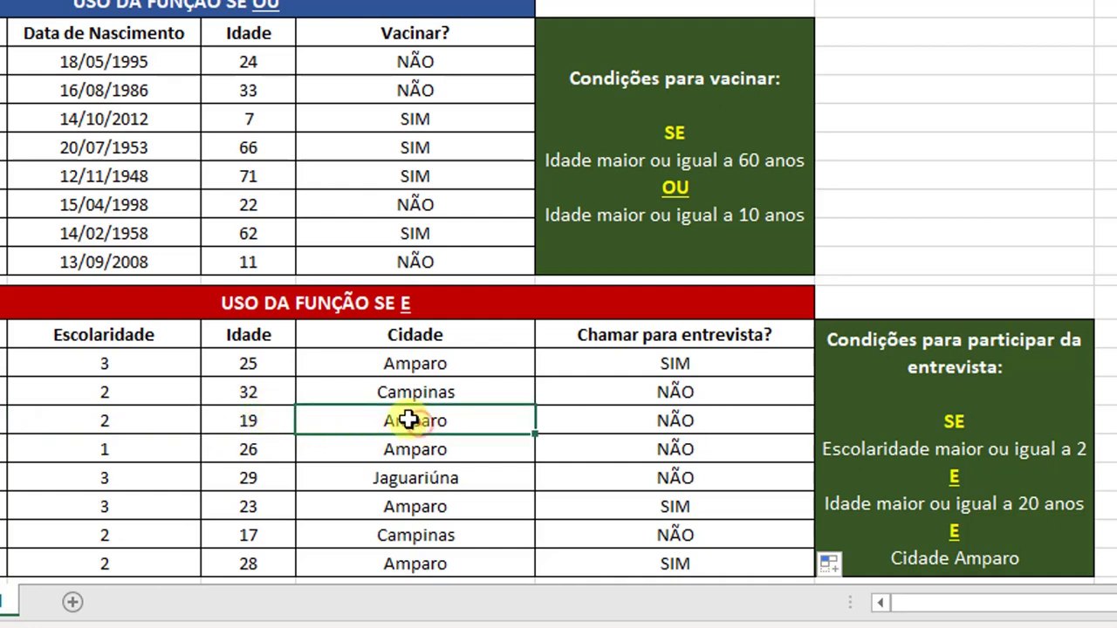
left_click(266, 421)
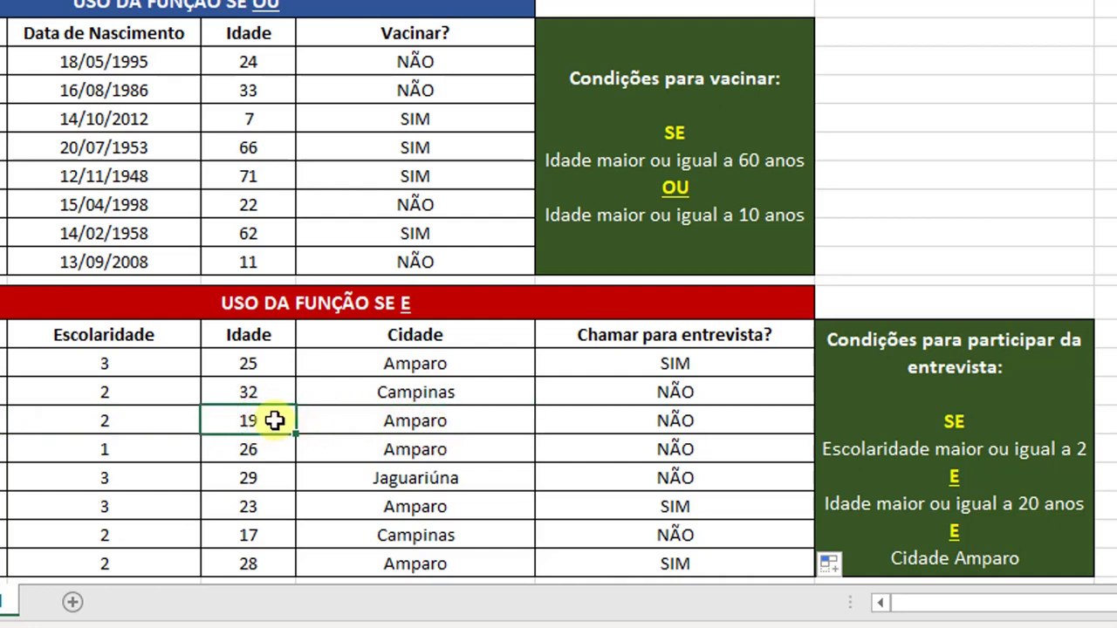
Check the E17 result by comparing B17, C17 and D17 with the interview conditions.
left_click(653, 449)
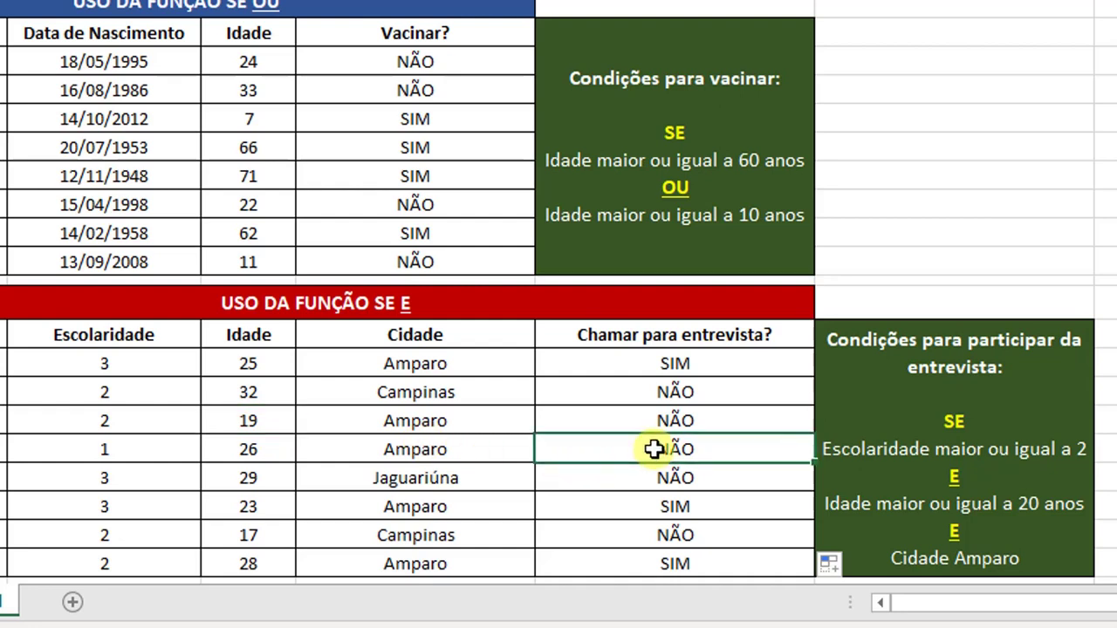
left_click(106, 447)
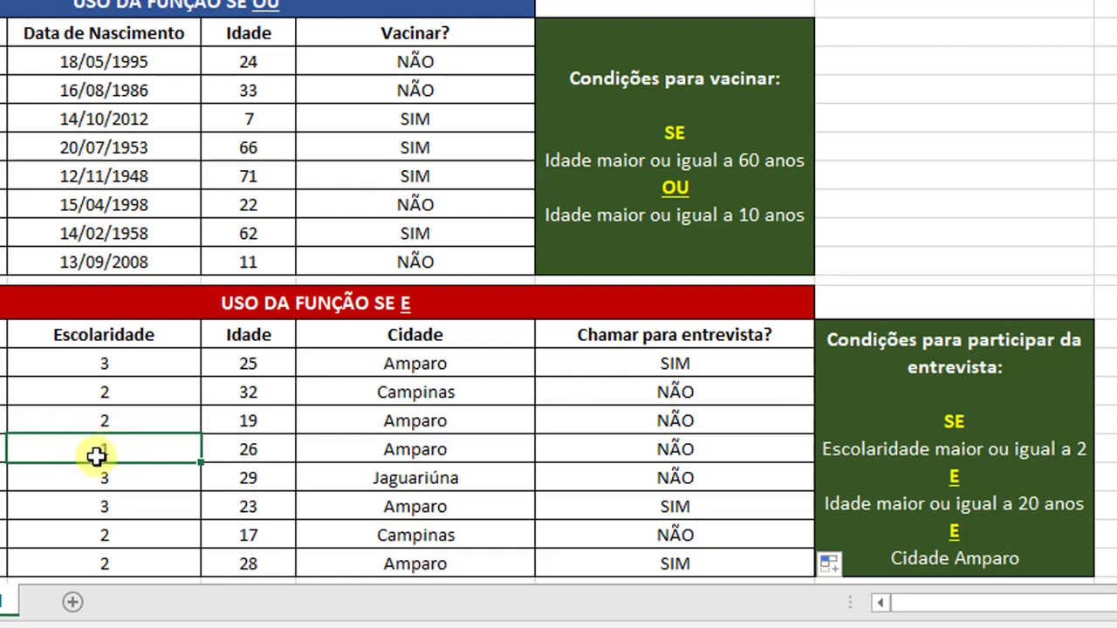
key("ctrl+z")
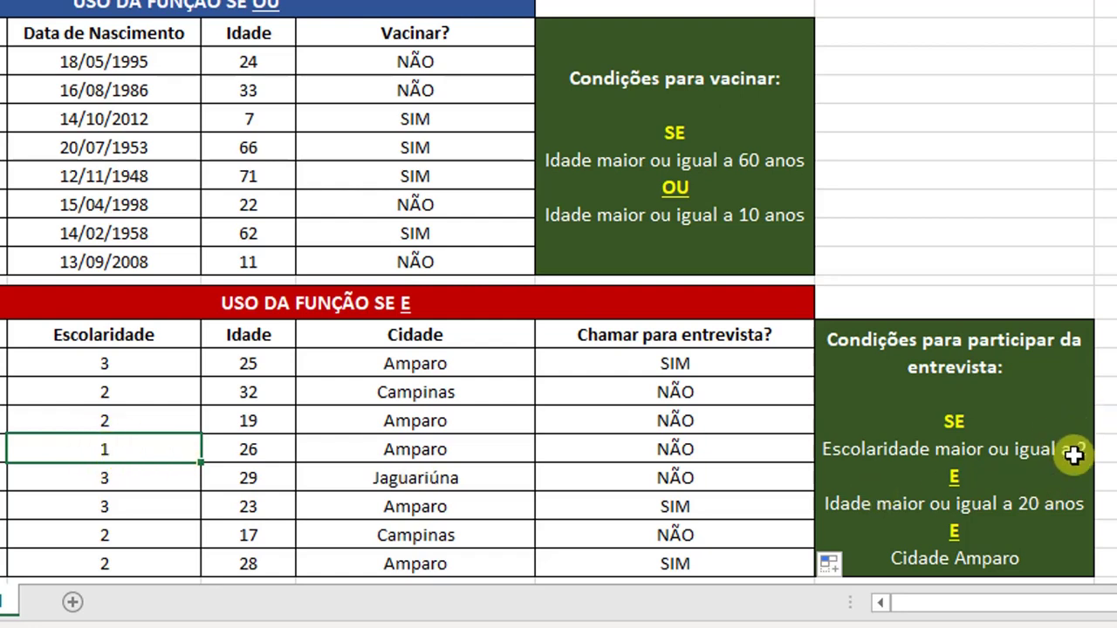
left_click(249, 454)
left_click(417, 454)
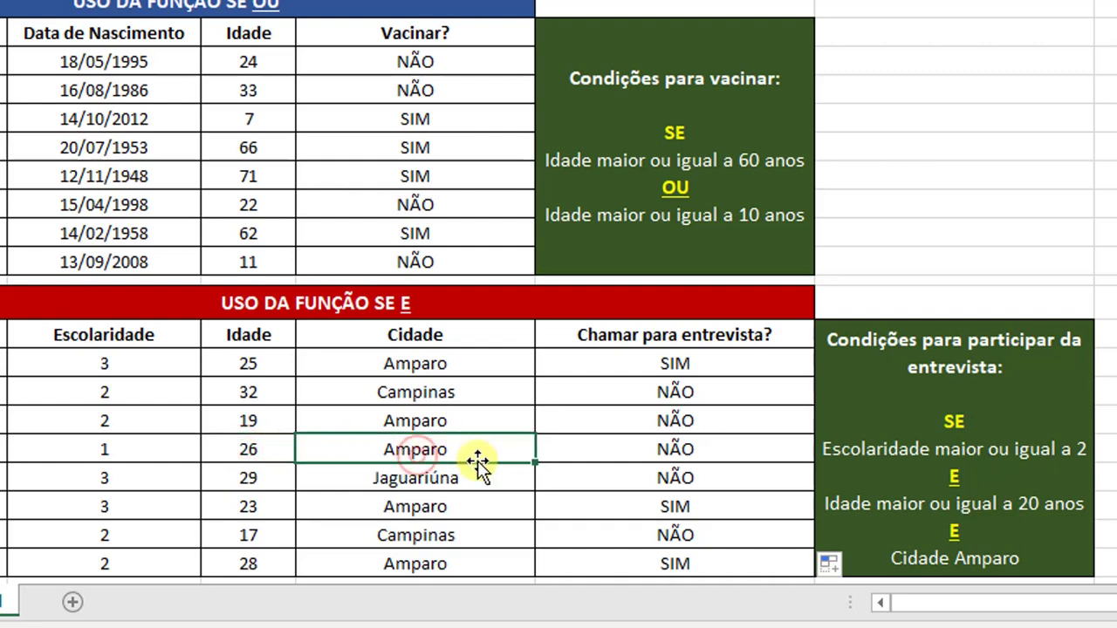
left_click(707, 451)
left_click(120, 451)
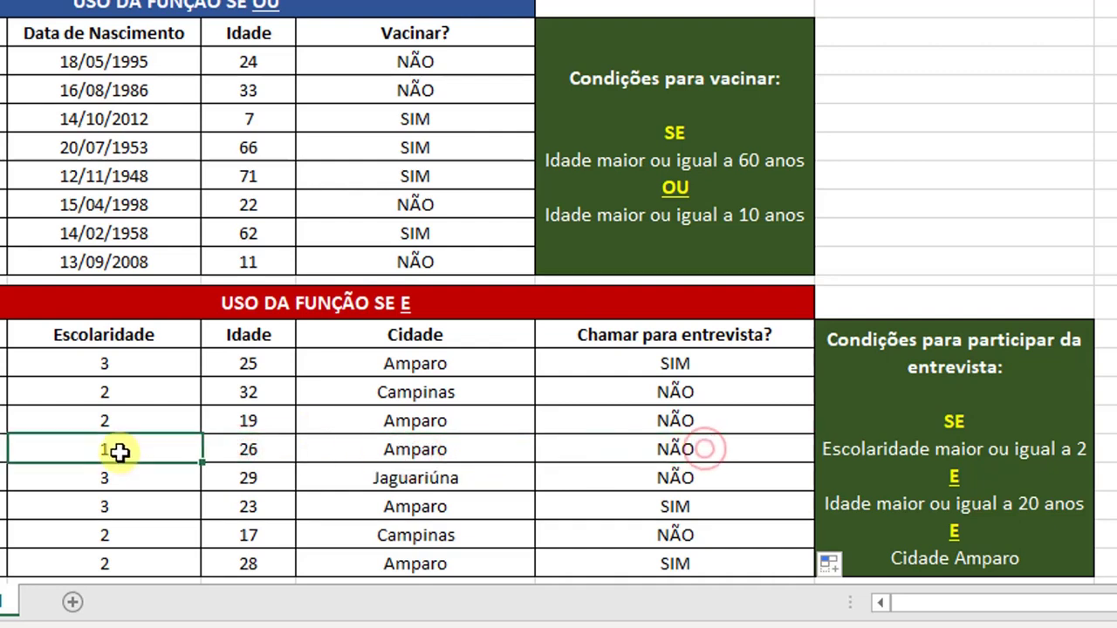
left_click(654, 451)
Check the E18 and E19 results by comparing Escolaridade, Idade and Cidade in rows 18 and 19 with the interview conditions.
left_click(620, 478)
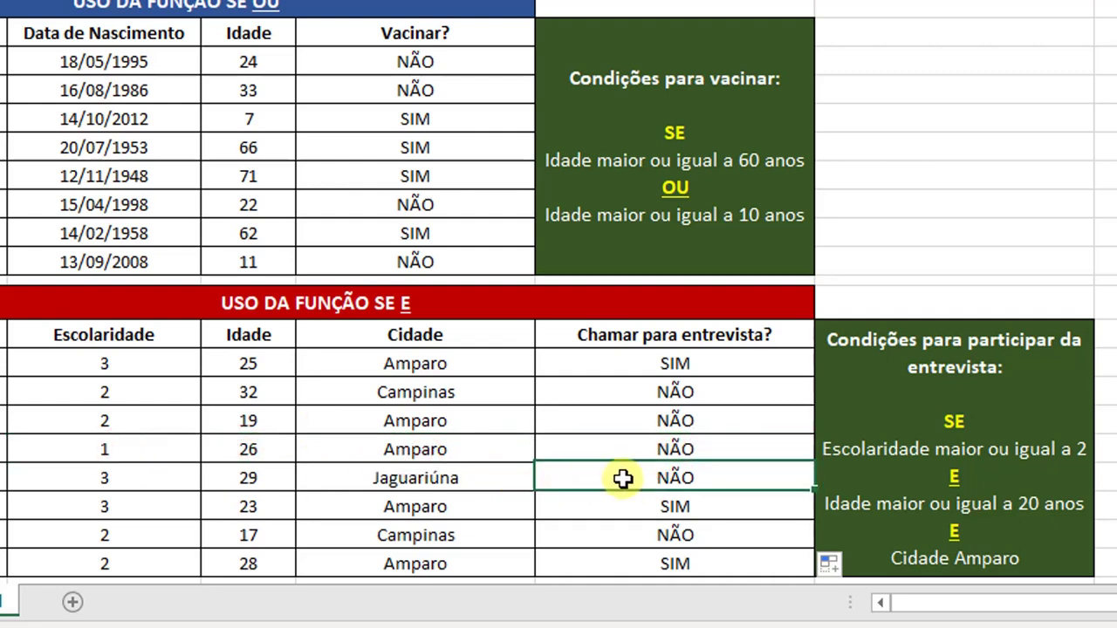
left_click(162, 484)
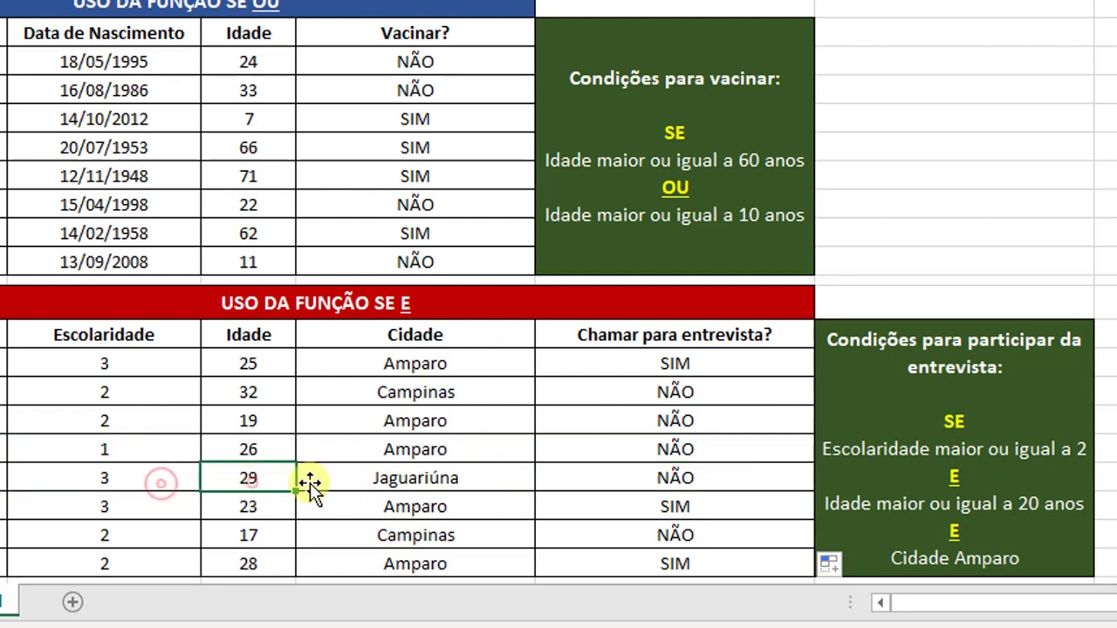
left_click(423, 476)
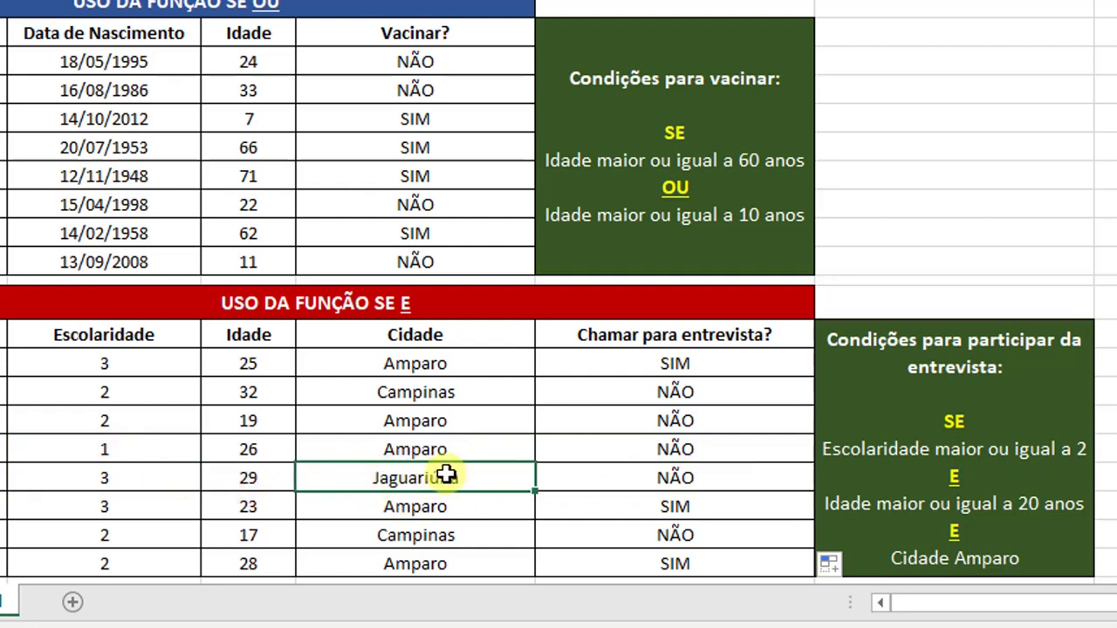
left_click(692, 507)
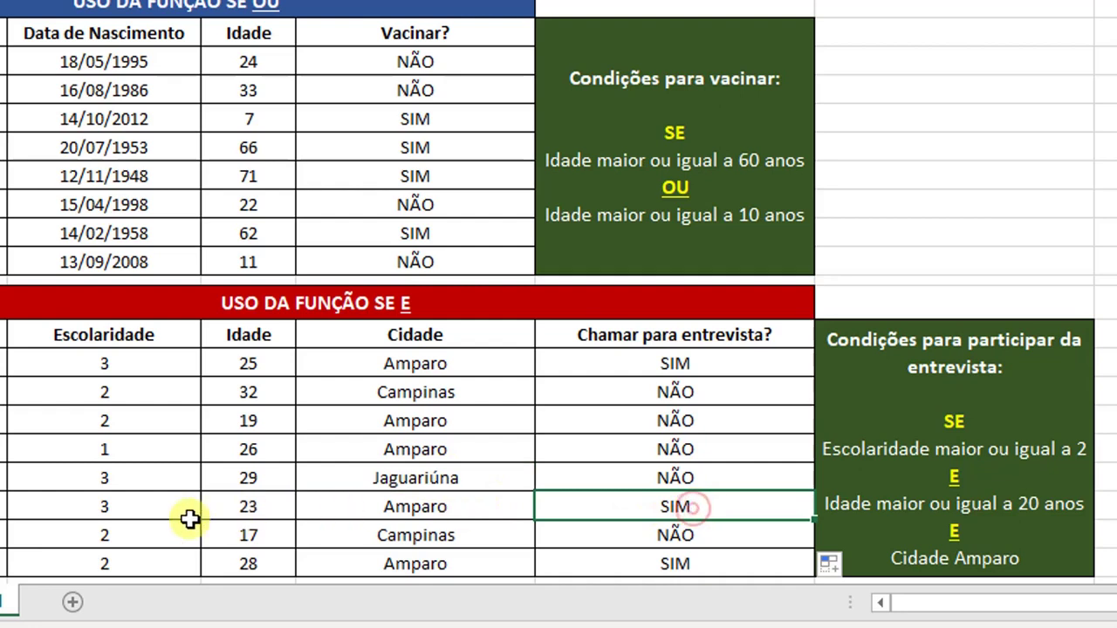
left_click(126, 510)
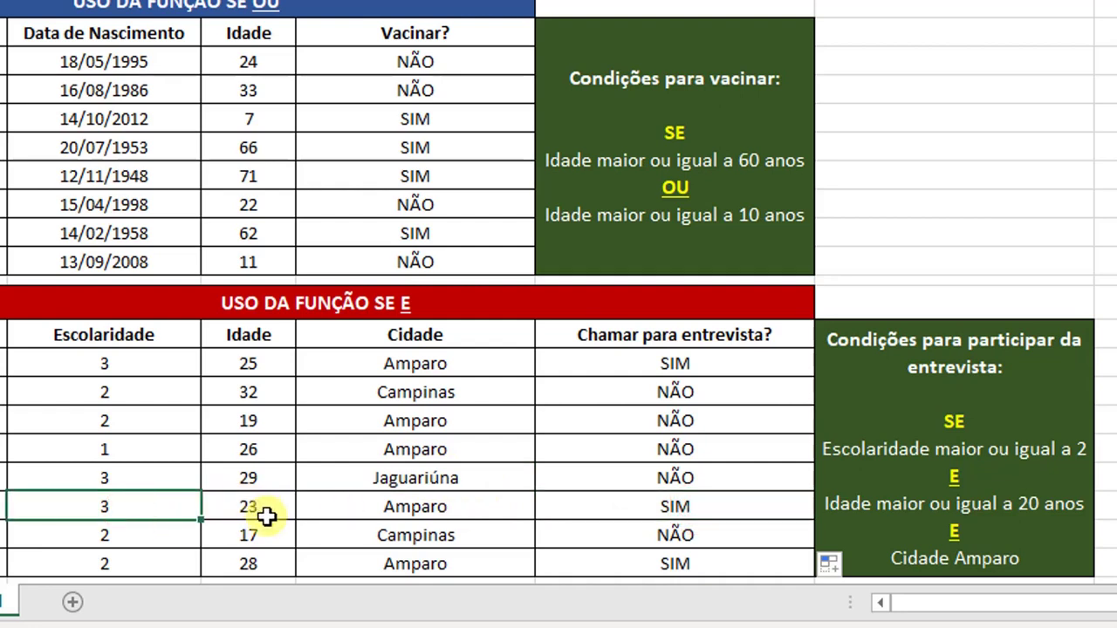
left_click(266, 514)
left_click(409, 504)
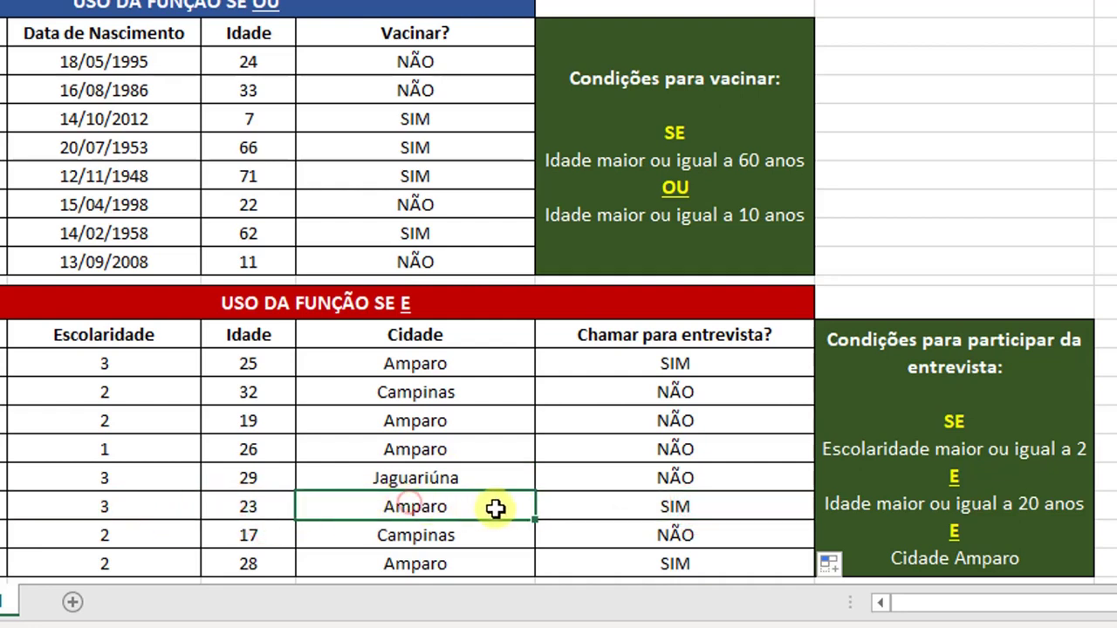
Check the E20 result by comparing B20, C20 and D20 with the three interview conditions.
left_click(653, 535)
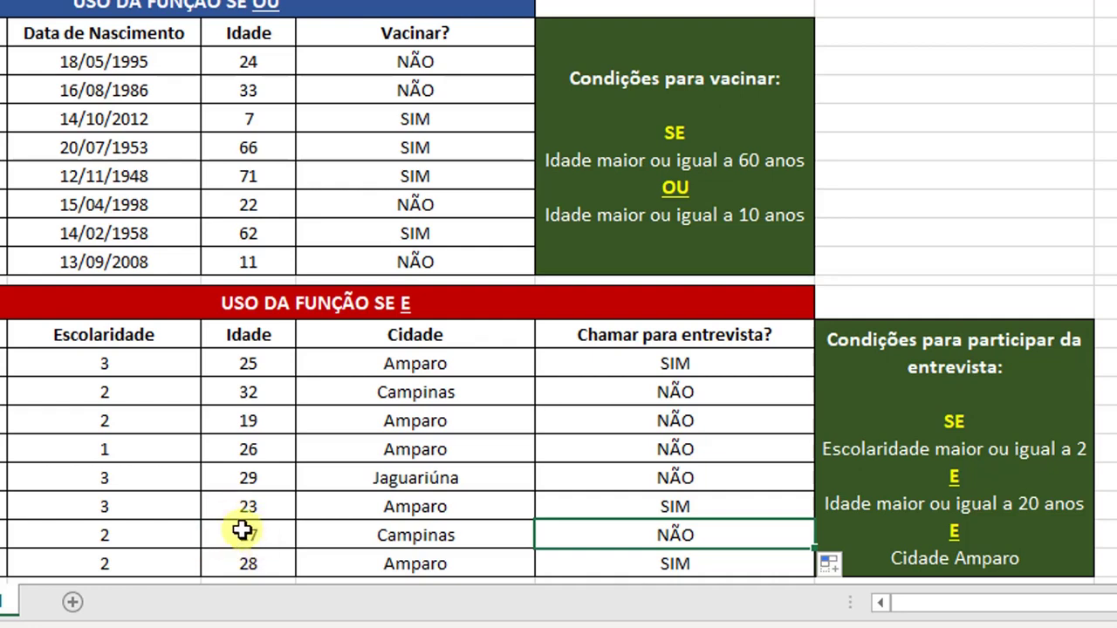
left_click(153, 532)
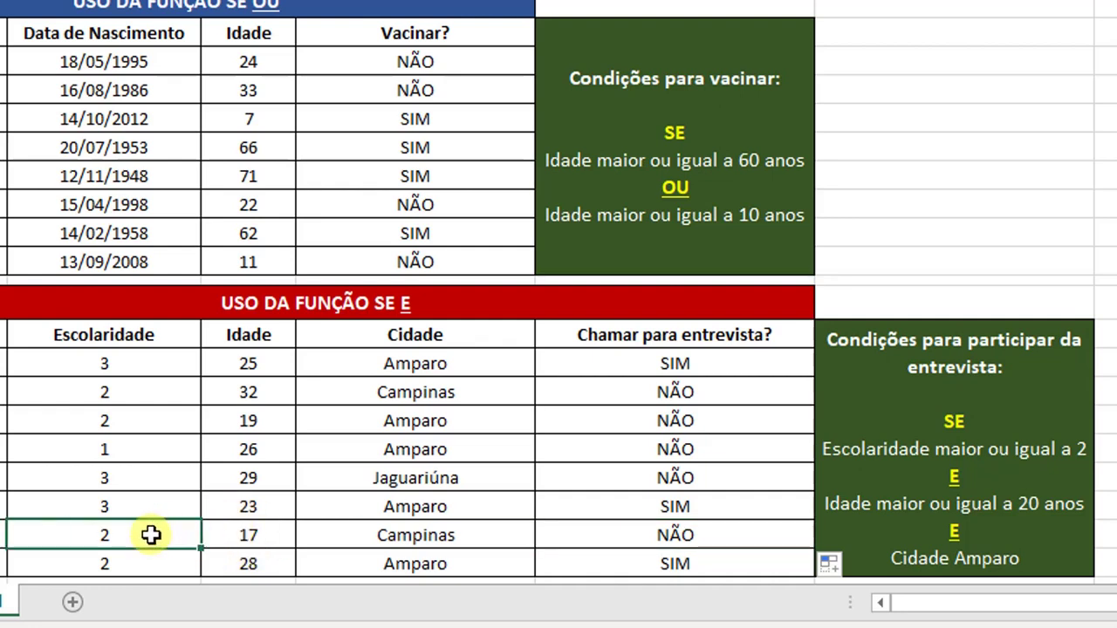
left_click(277, 530)
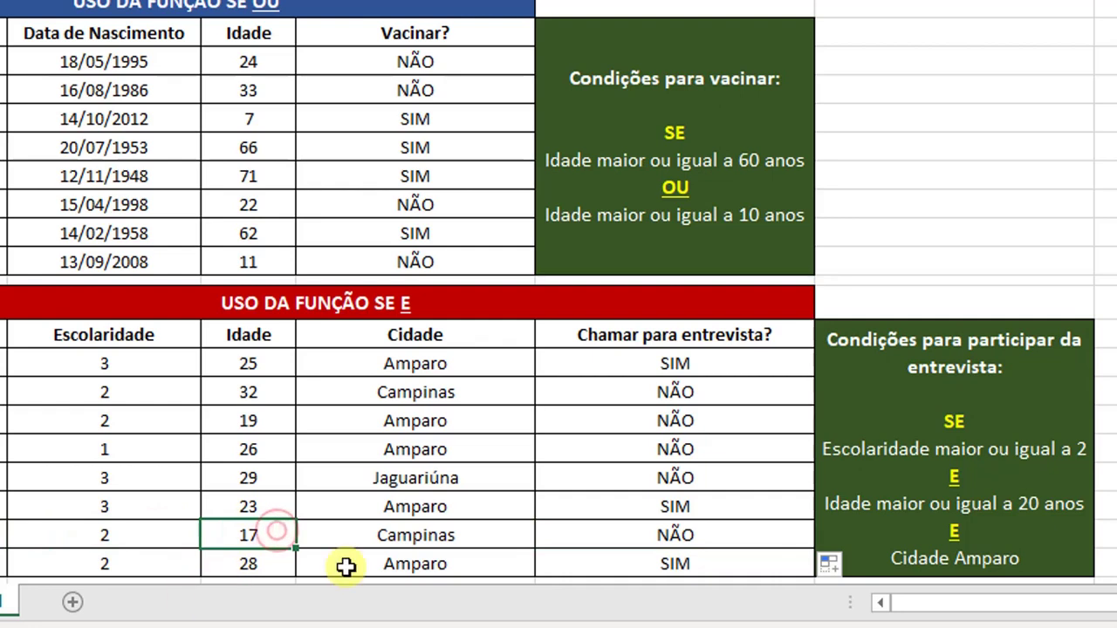
left_click(692, 529)
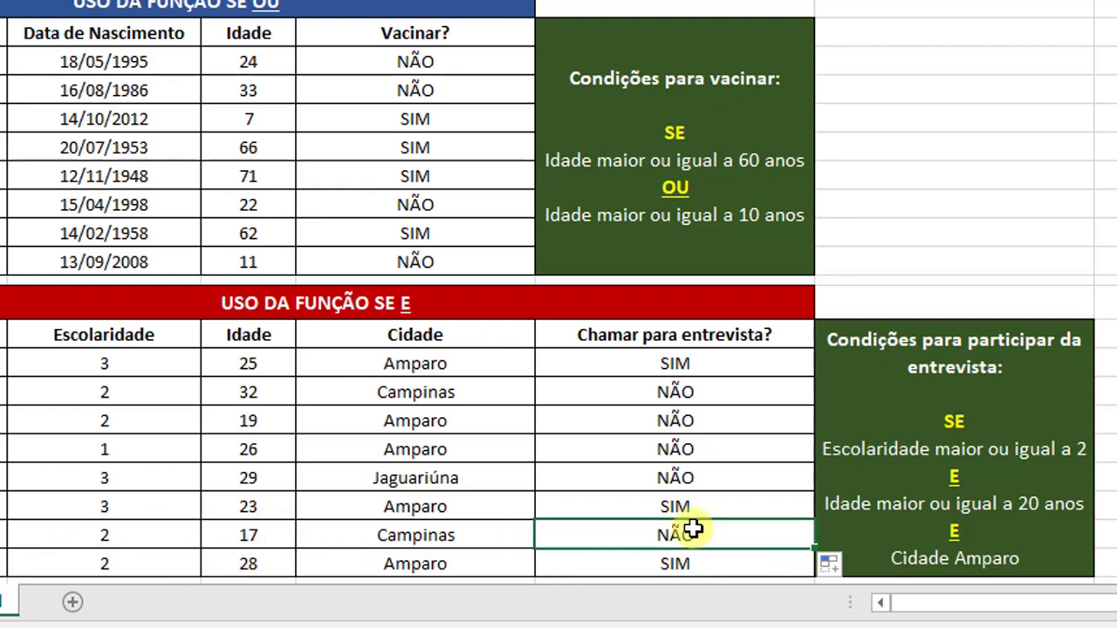
left_click(261, 532)
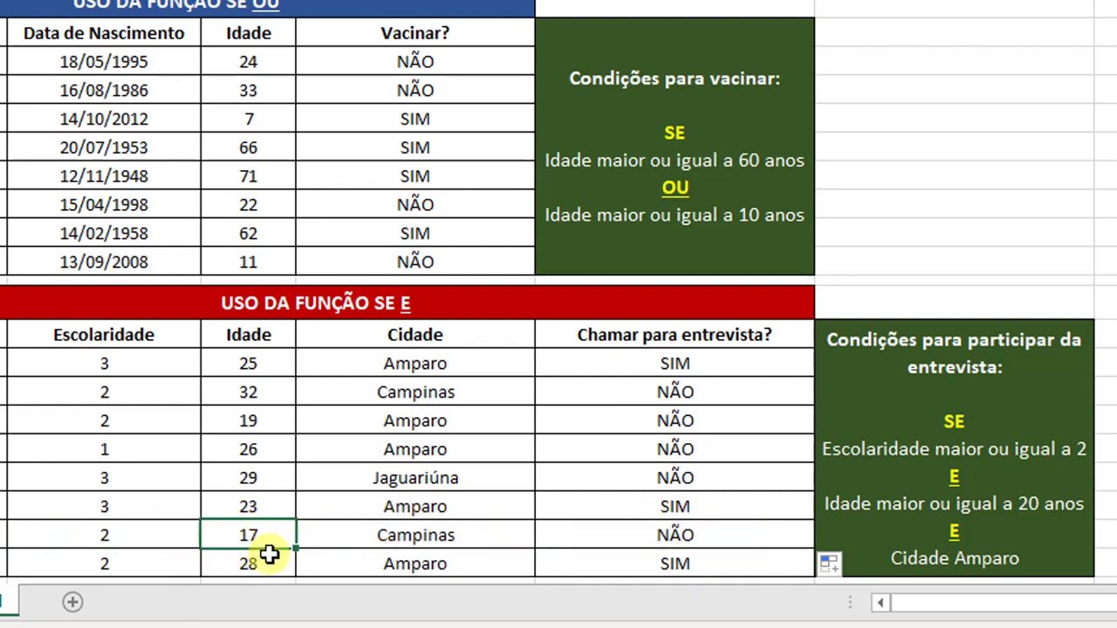
left_click(427, 530)
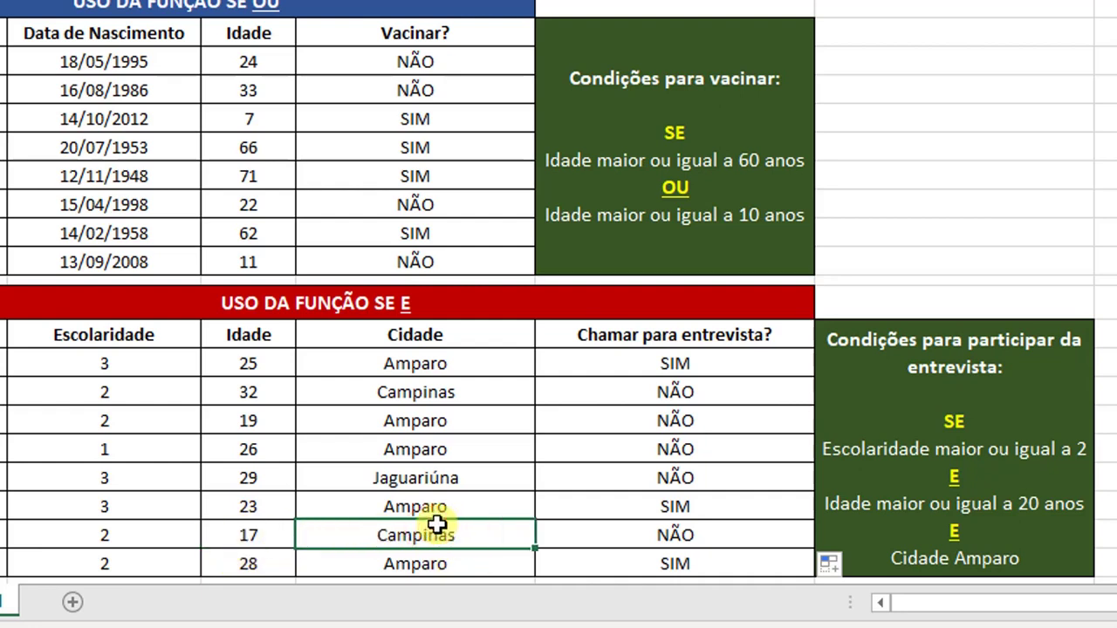
left_click(674, 532)
Check the E21 result by comparing B21, C21 and D21 with the interview conditions.
left_click(637, 568)
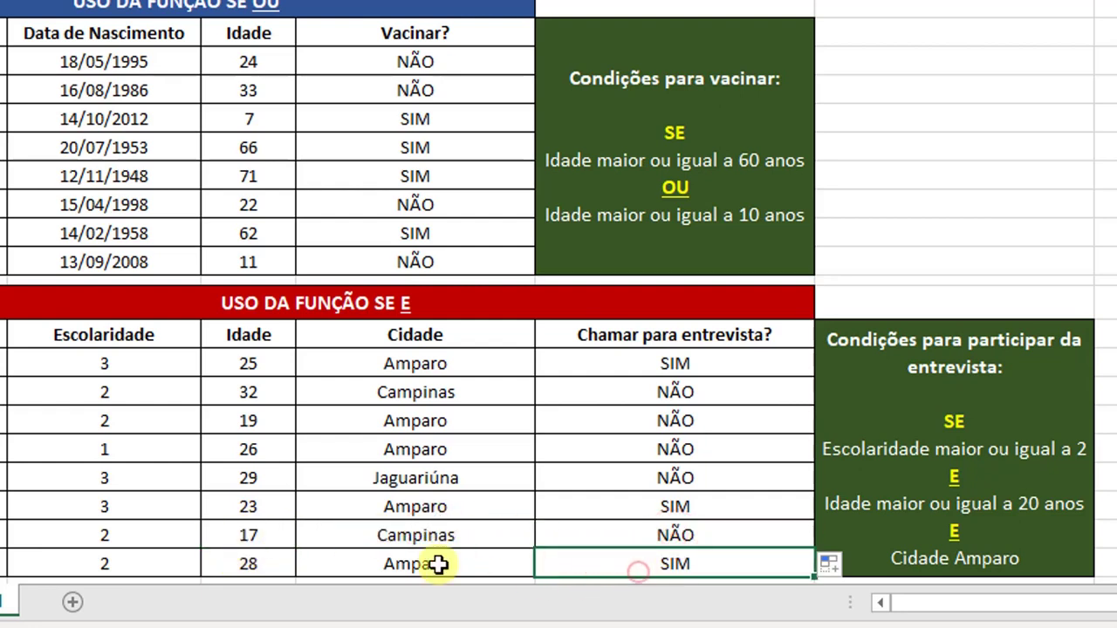
left_click(152, 561)
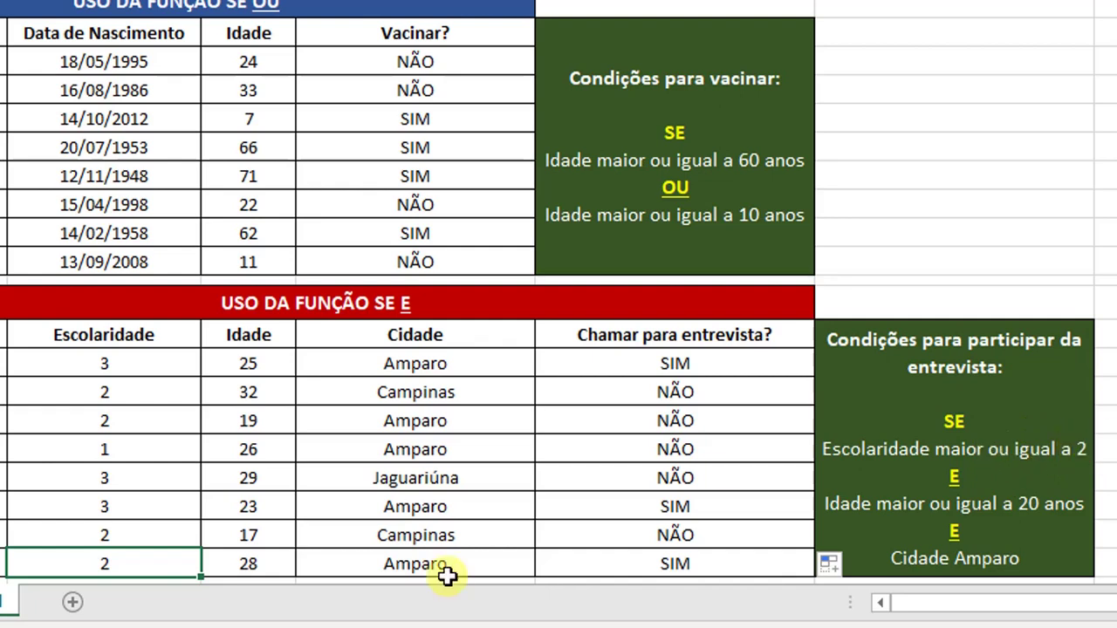
left_click(248, 565)
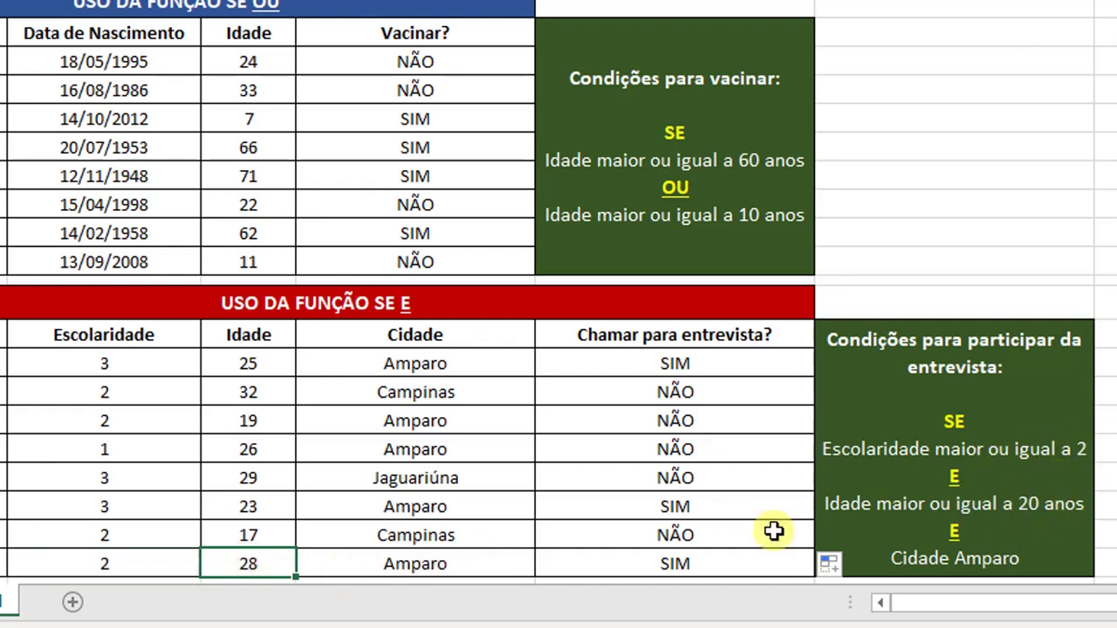
left_click(421, 569)
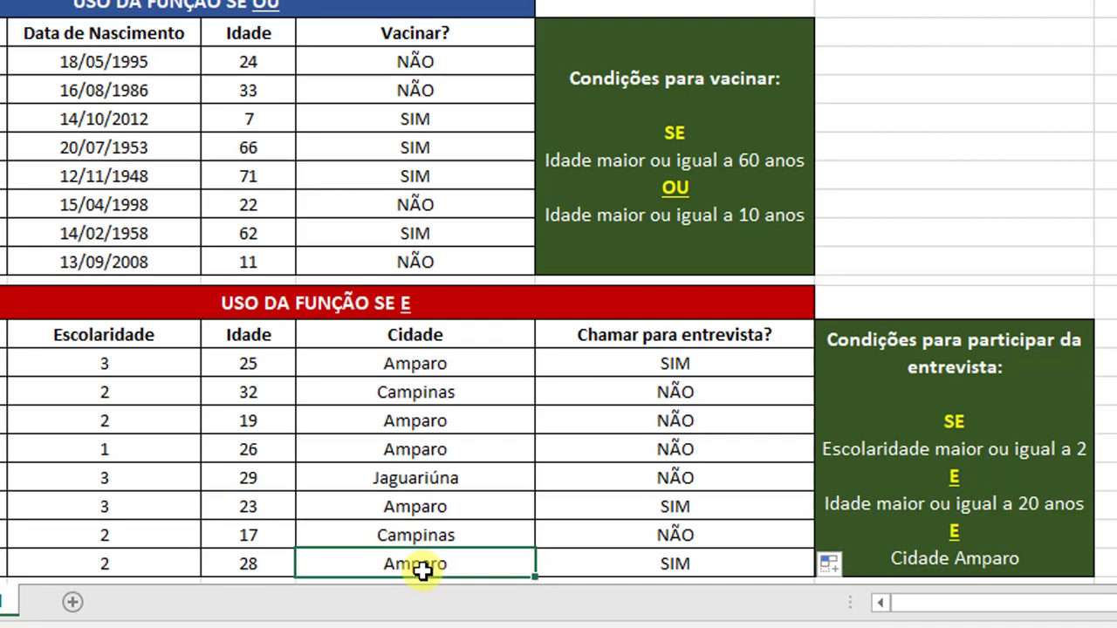
left_click(708, 561)
Compare the SE/OU formula in D3 with the SE/E formulas in E14 to E17.
left_click(672, 366)
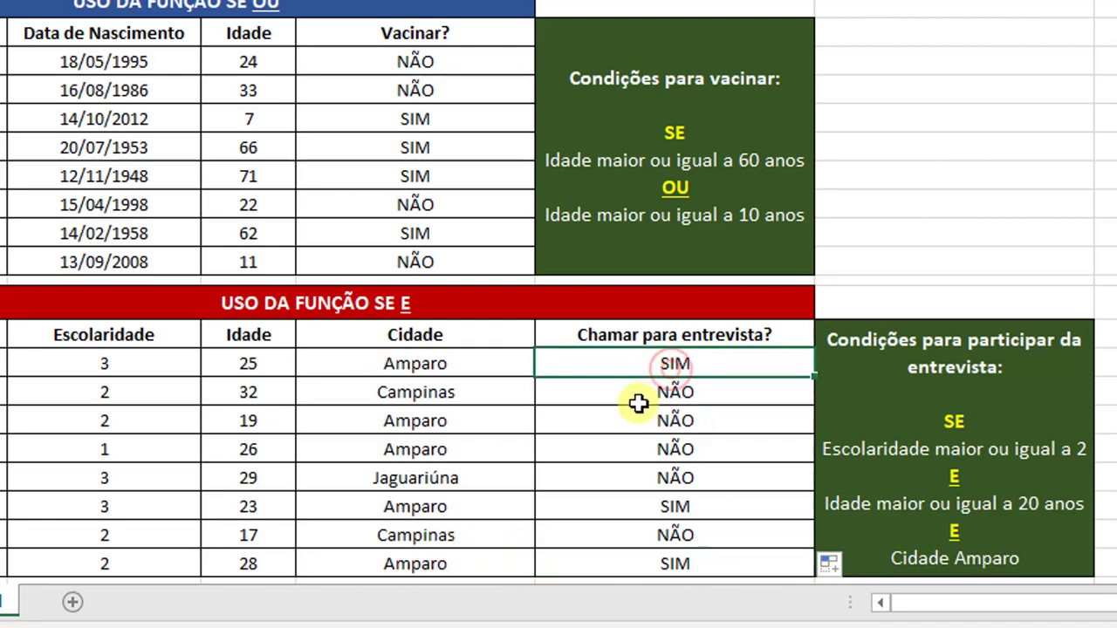
left_click(427, 65)
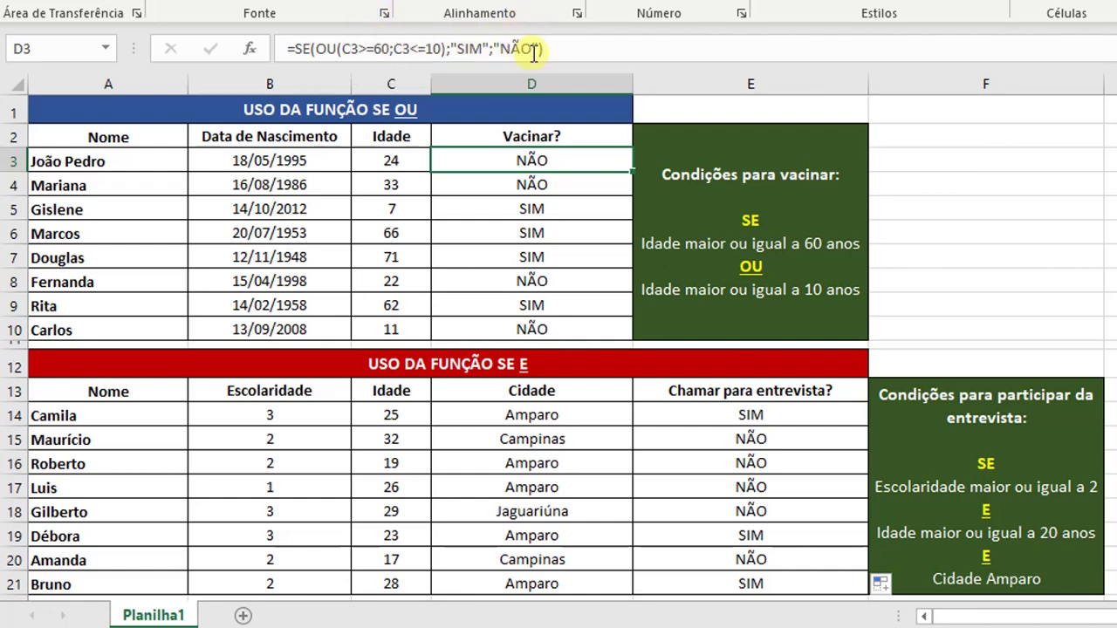
left_click(725, 415)
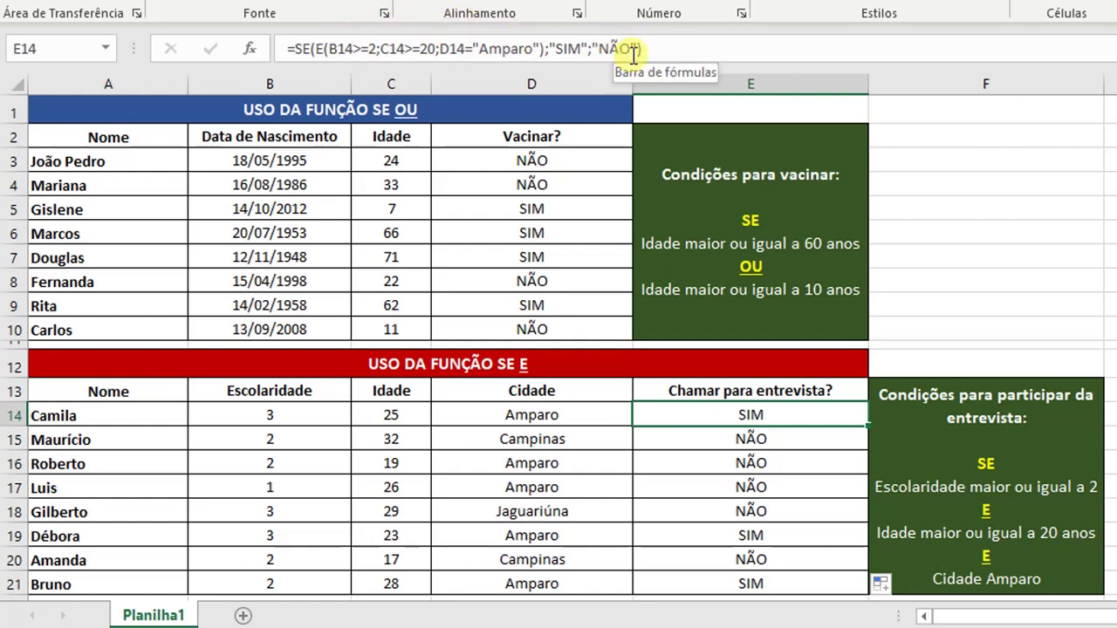
left_click(768, 441)
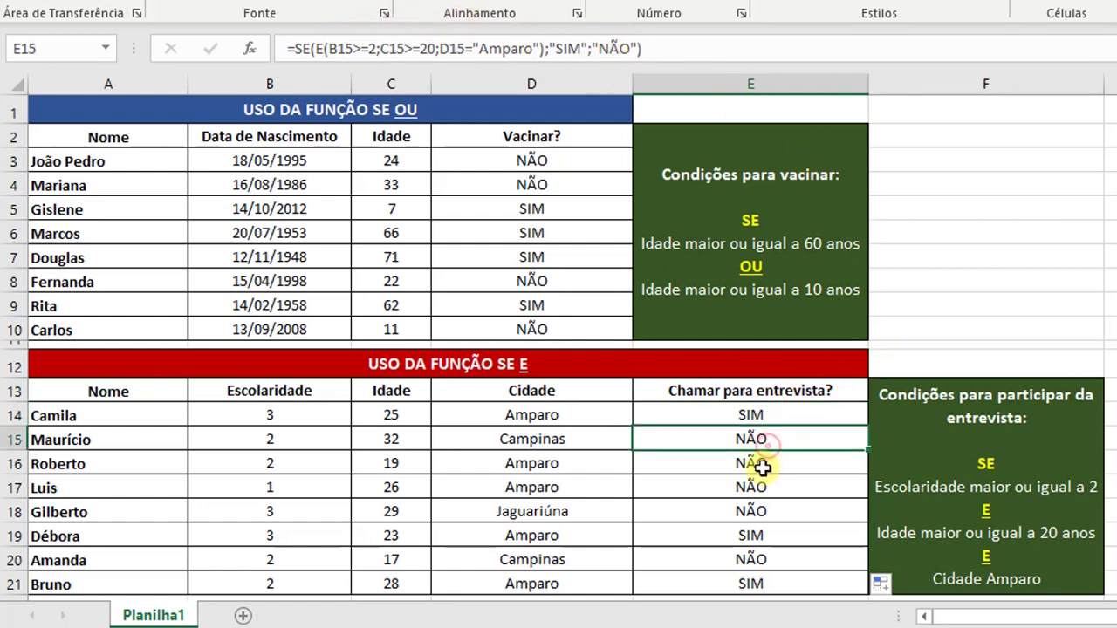
left_click(761, 464)
left_click(765, 487)
left_click(769, 413)
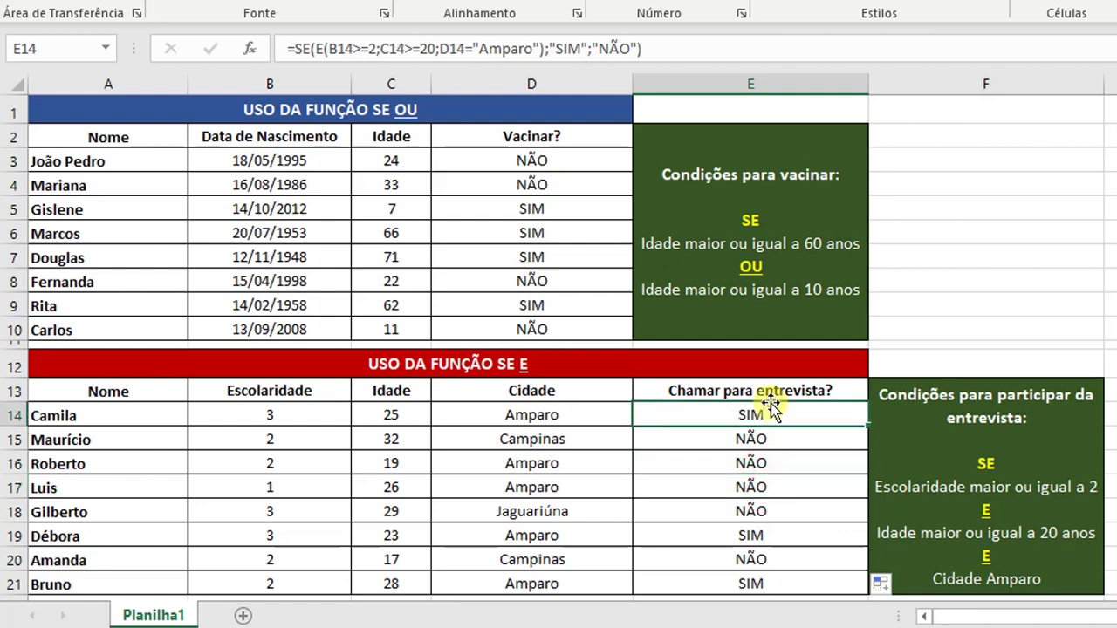
Review the SE/OU formulas in the Vacinar? column from D3 to D10.
left_click(541, 161)
left_click(546, 184)
left_click(544, 210)
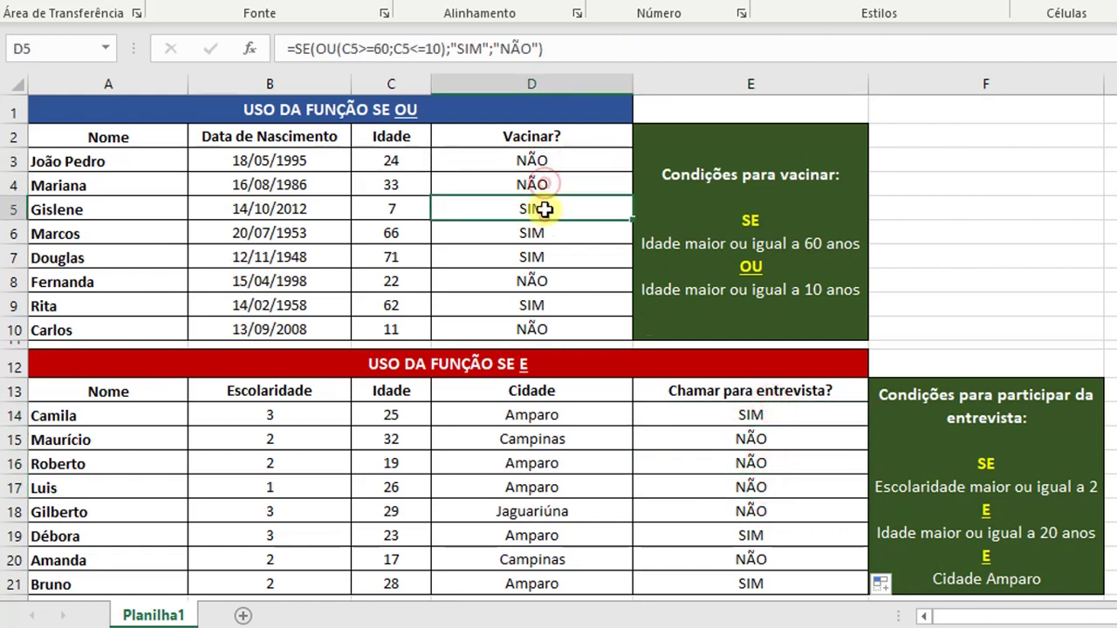
left_click(543, 182)
left_click(539, 159)
left_click(542, 182)
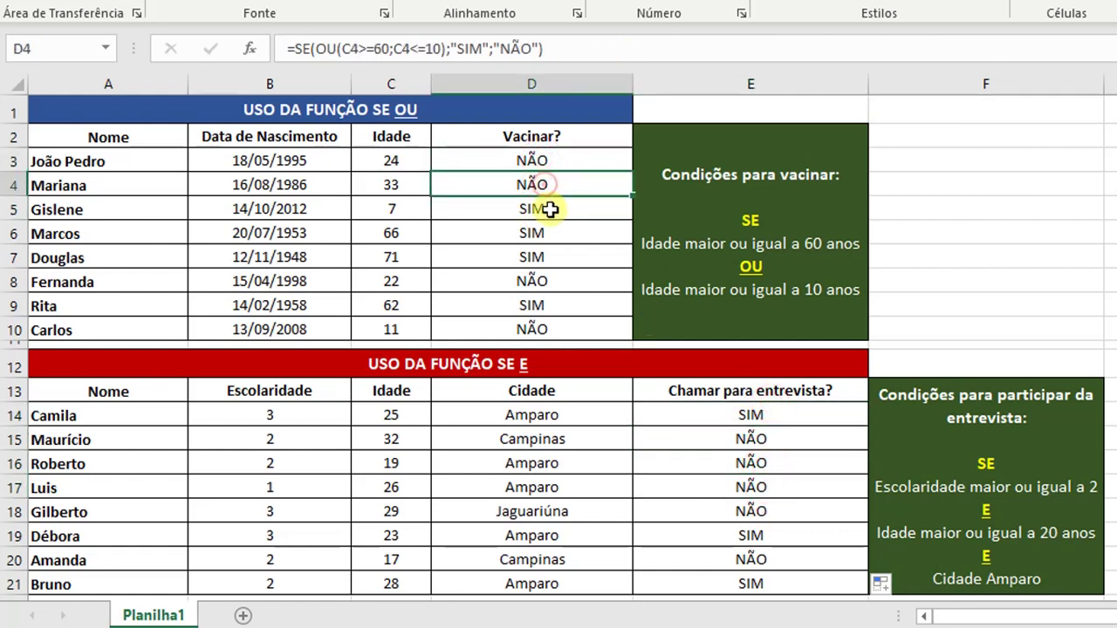
left_click(550, 209)
left_click(549, 232)
left_click(547, 255)
left_click(547, 284)
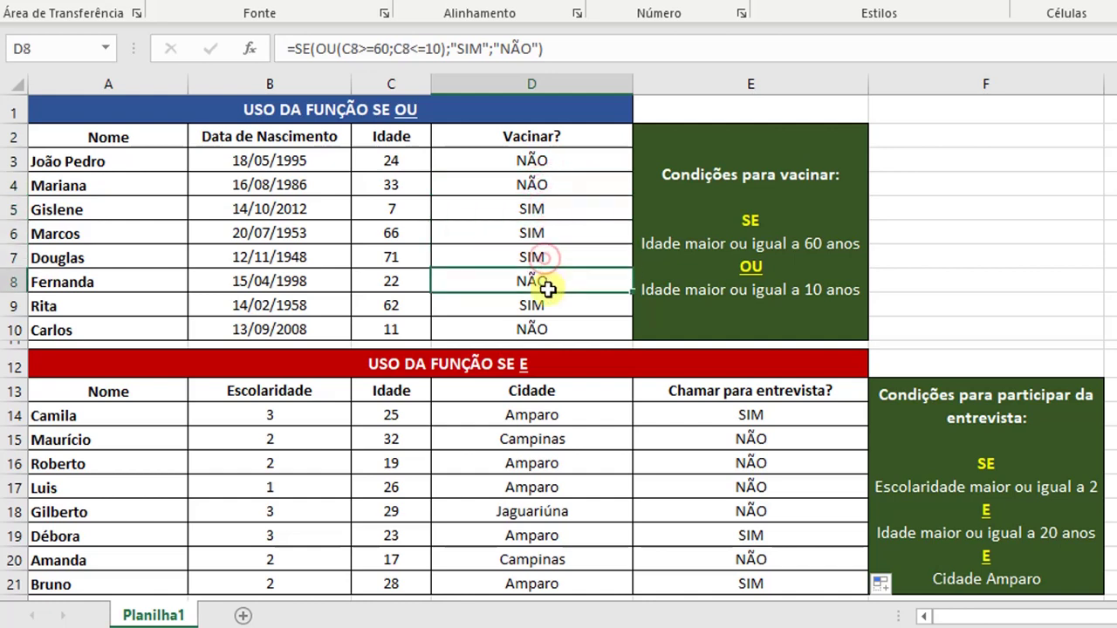
left_click(550, 303)
left_click(548, 327)
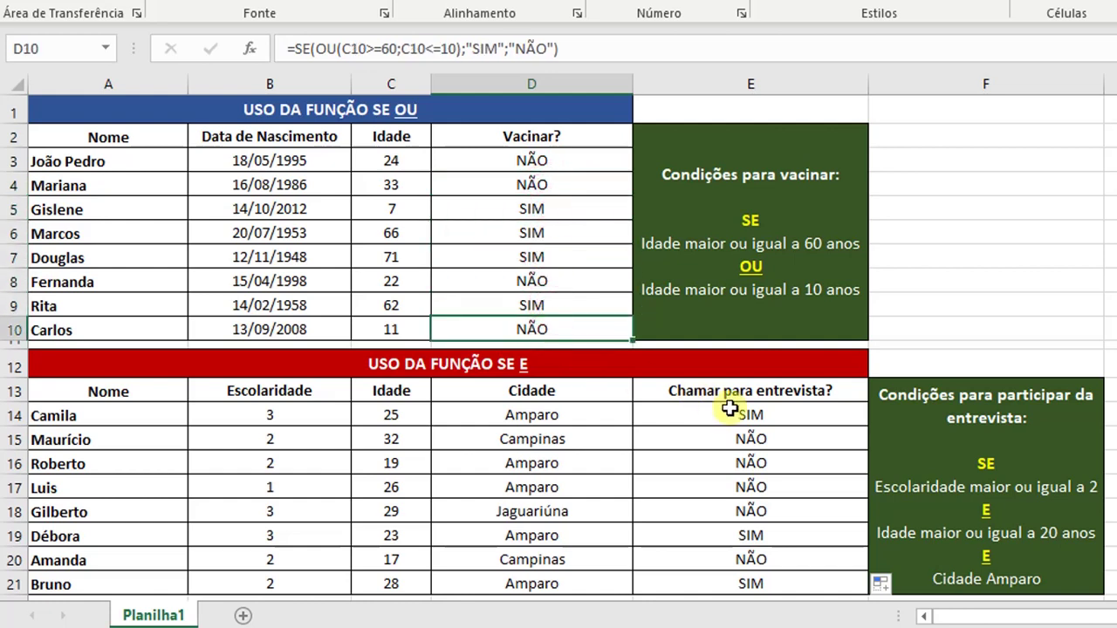